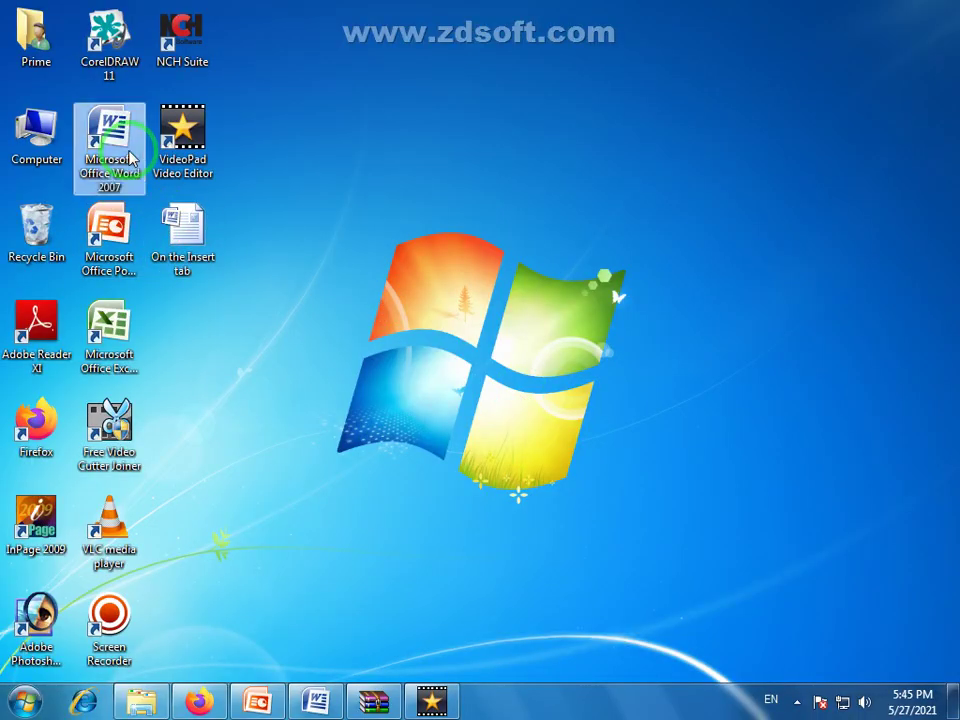
Start a new blank Word document, Document2, from the desktop Word shortcut.
double_click(118, 148)
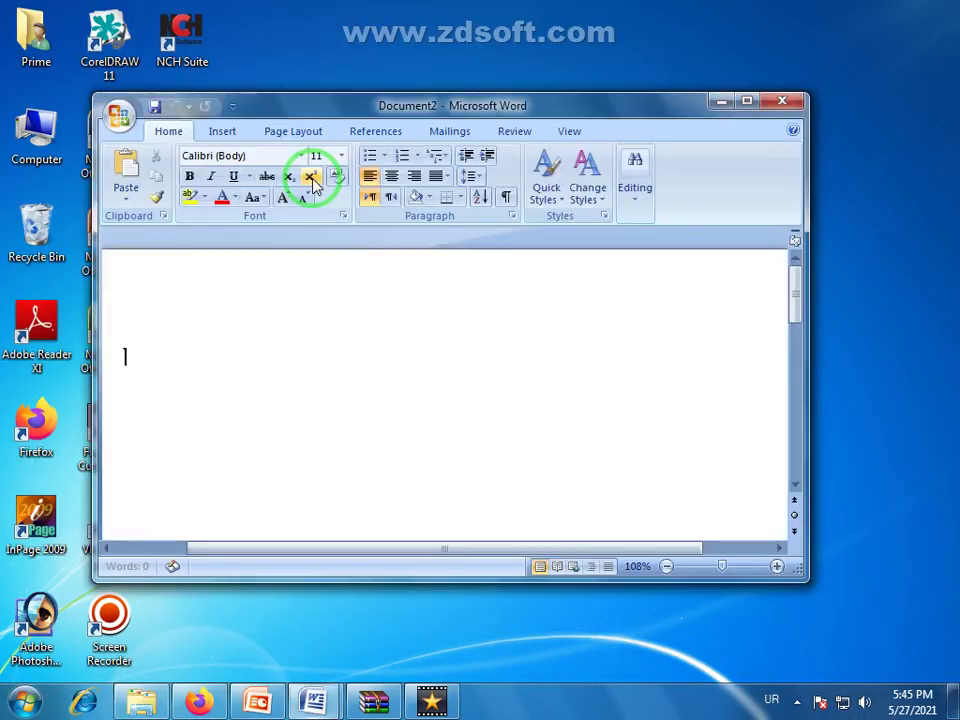
Maximize Document2 with the Insert ribbon showing, then bring the college search results forward.
double_click(676, 108)
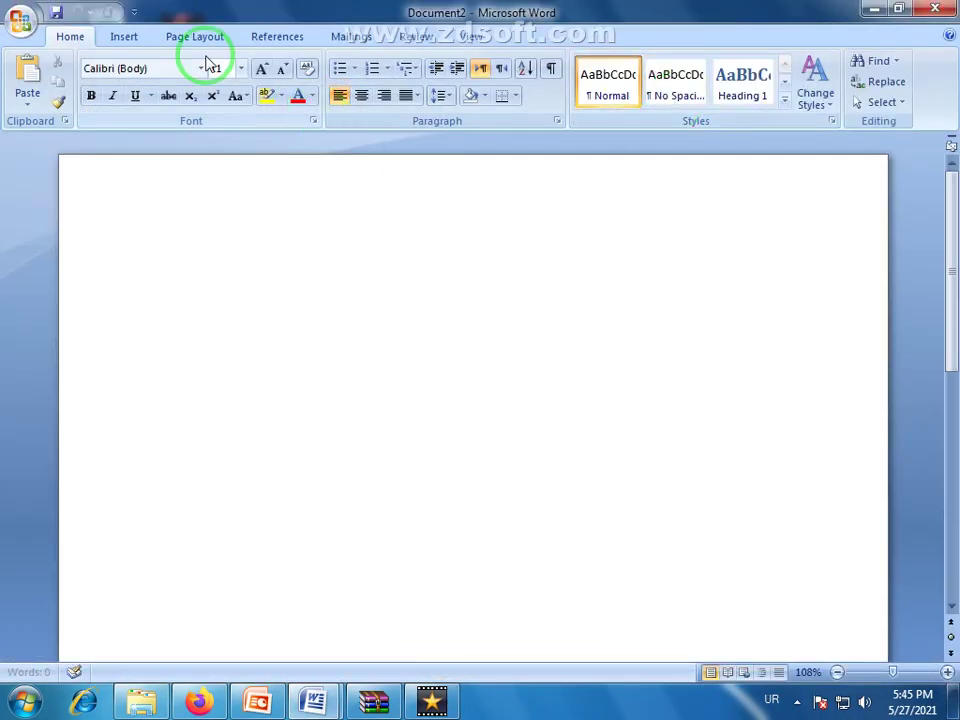
left_click(130, 38)
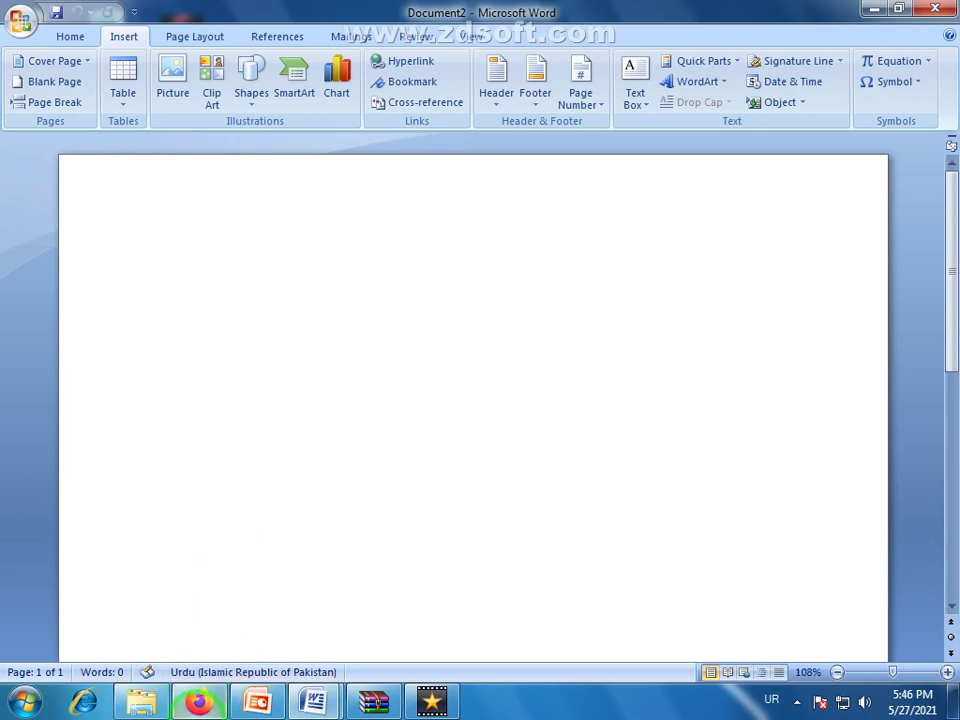
left_click(199, 703)
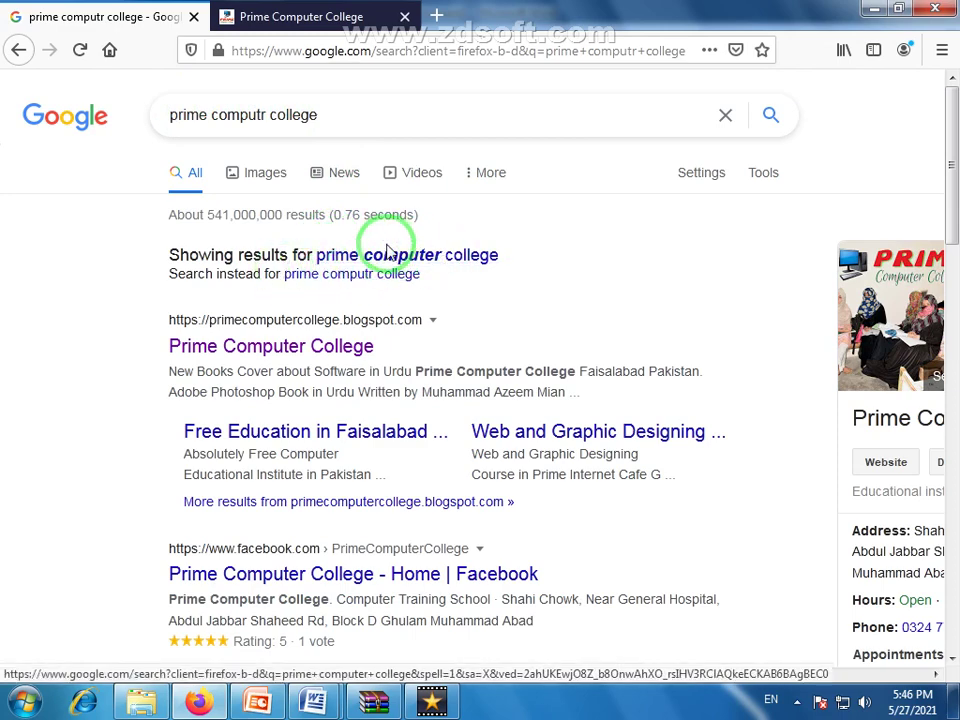
Scroll and read the Prime Computer College Google snippets, then go back to Word.
scroll(221, 270, "down", 2)
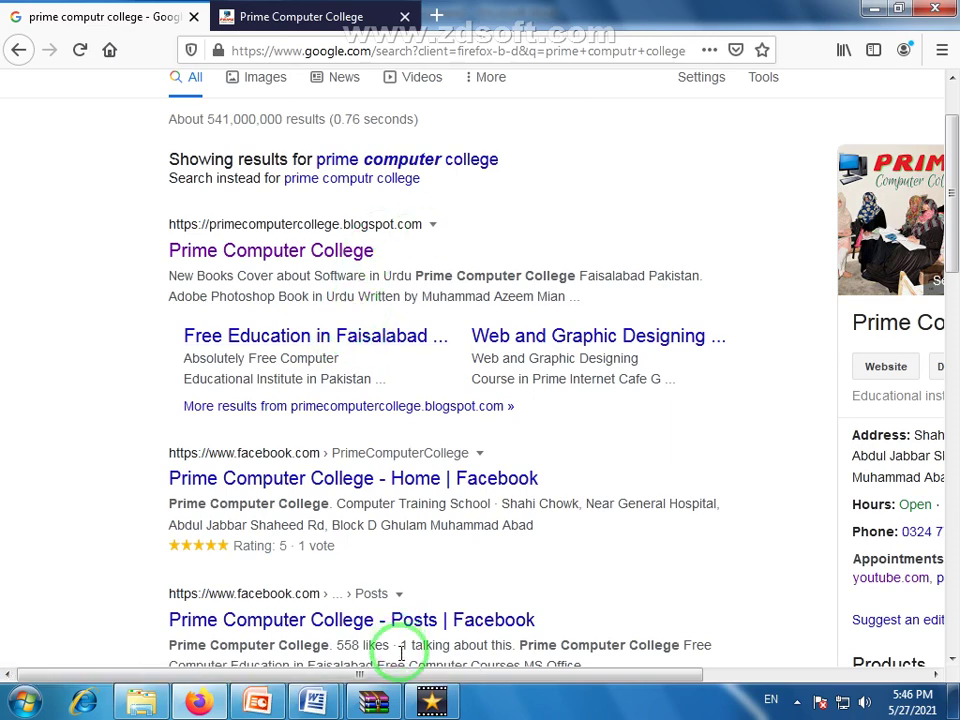
left_click_drag(617, 681, 841, 681)
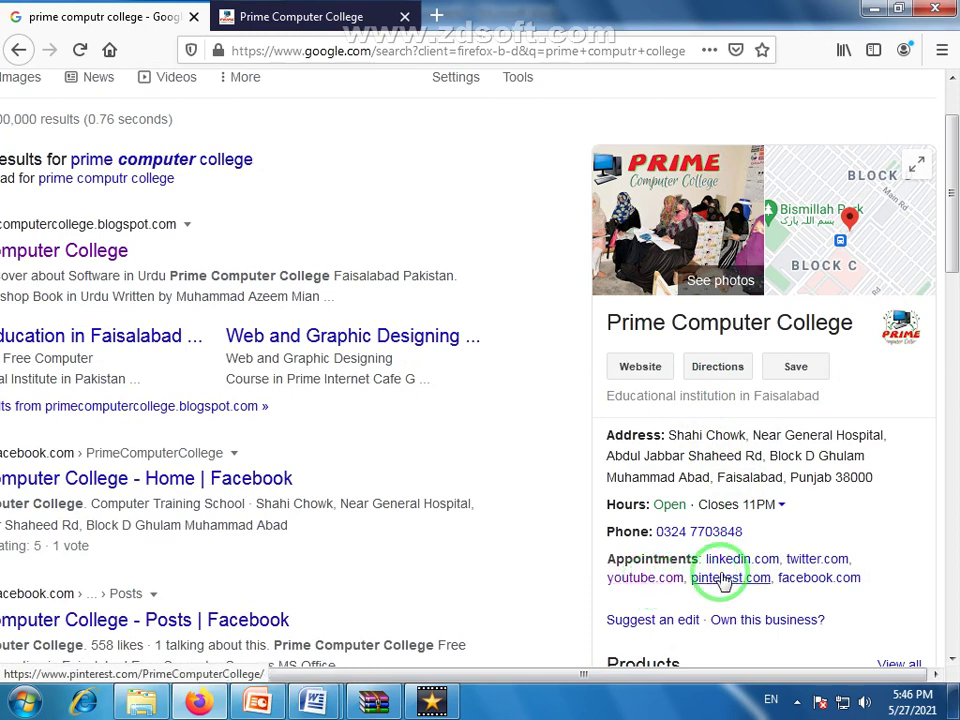
scroll(766, 482, "down", 3)
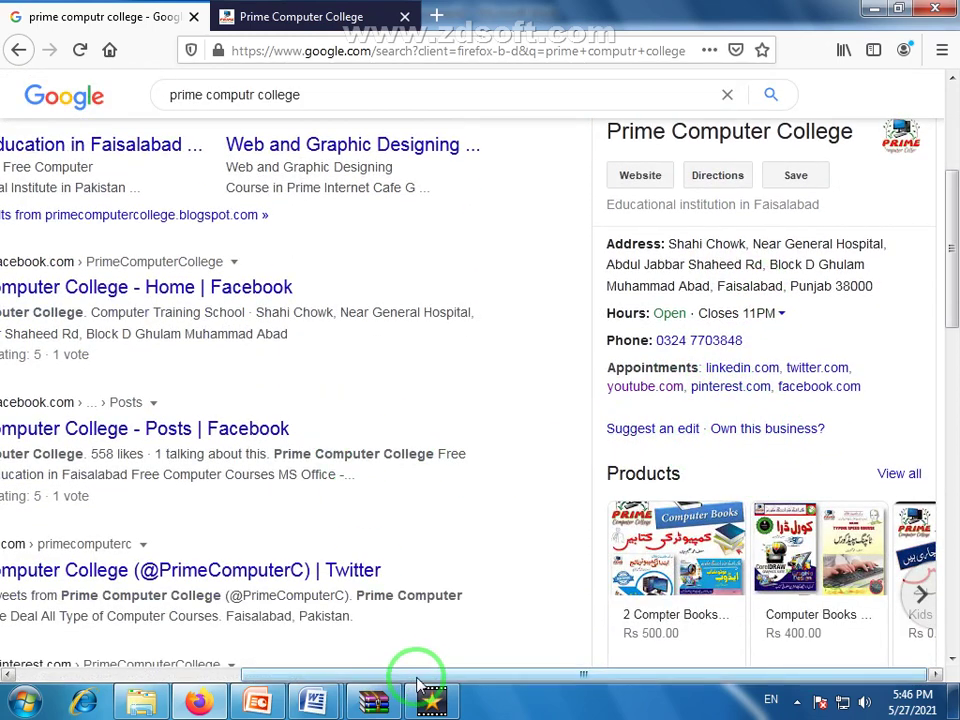
left_click_drag(418, 672, 222, 660)
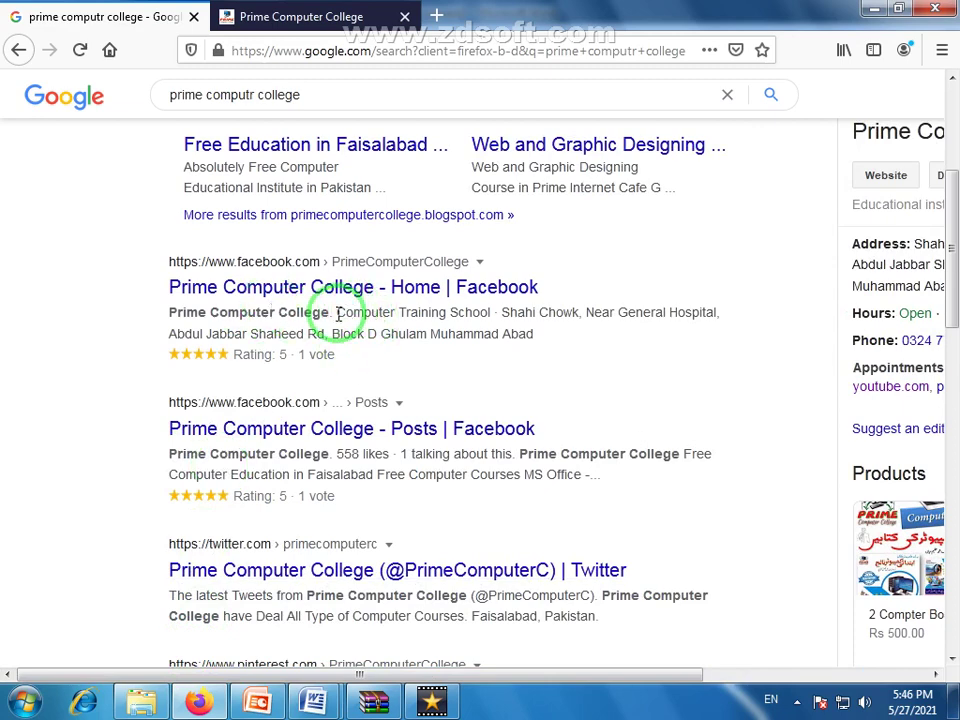
left_click_drag(344, 314, 431, 312)
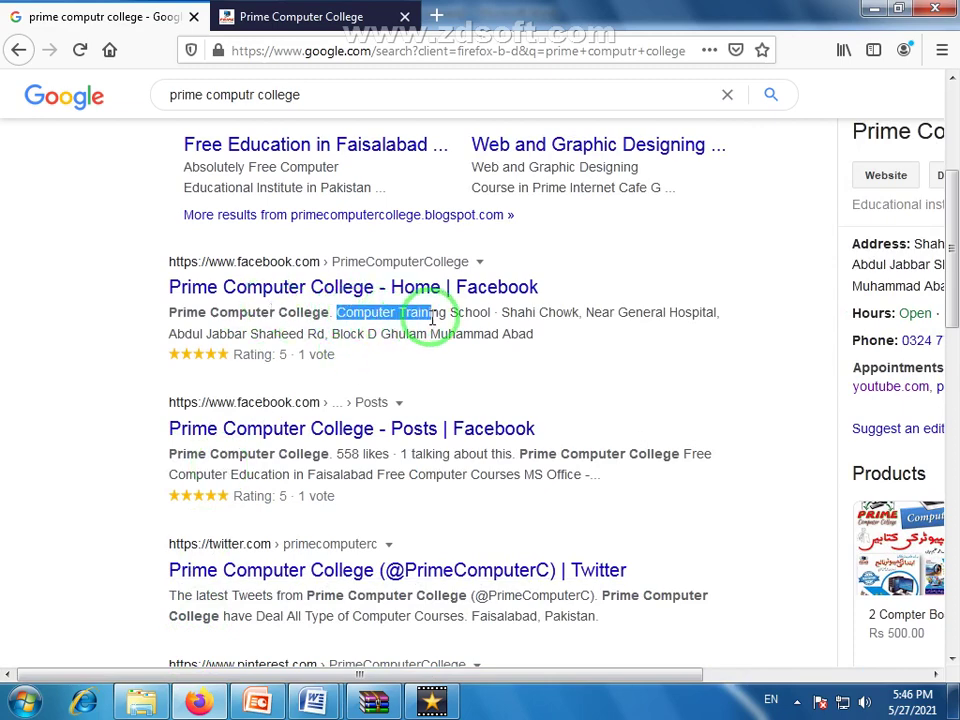
left_click_drag(341, 314, 549, 342)
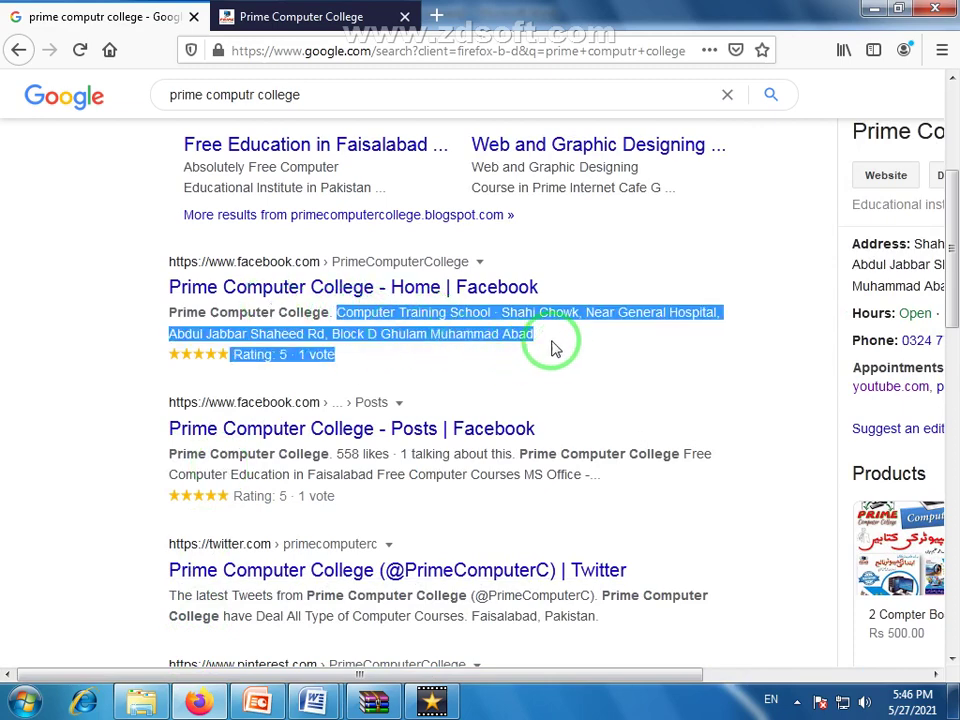
left_click(517, 312)
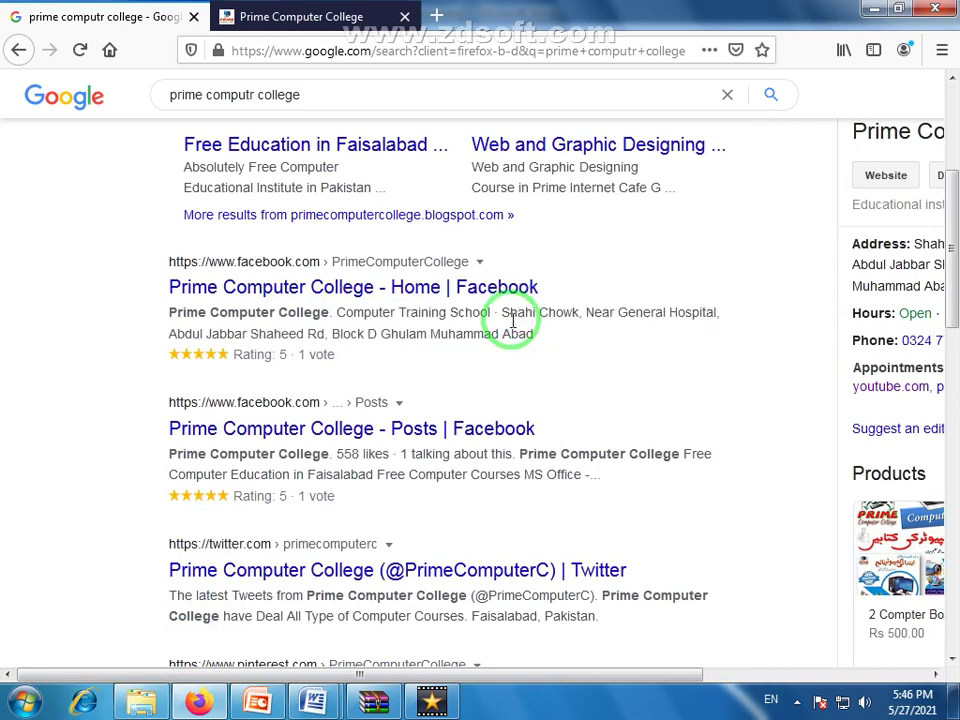
left_click_drag(619, 314, 721, 318)
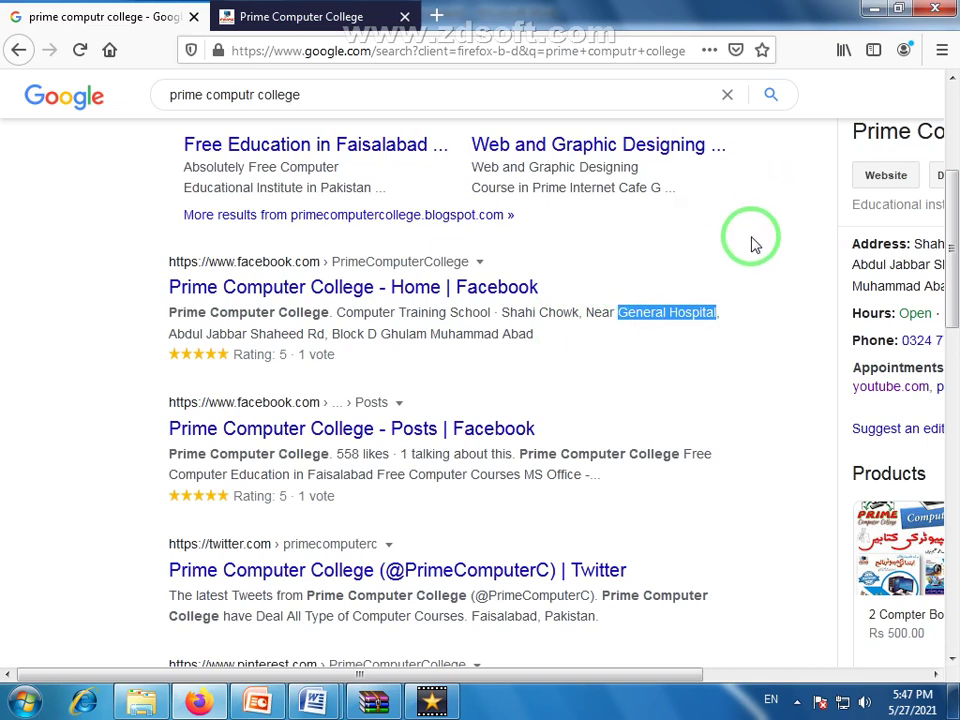
left_click(729, 326)
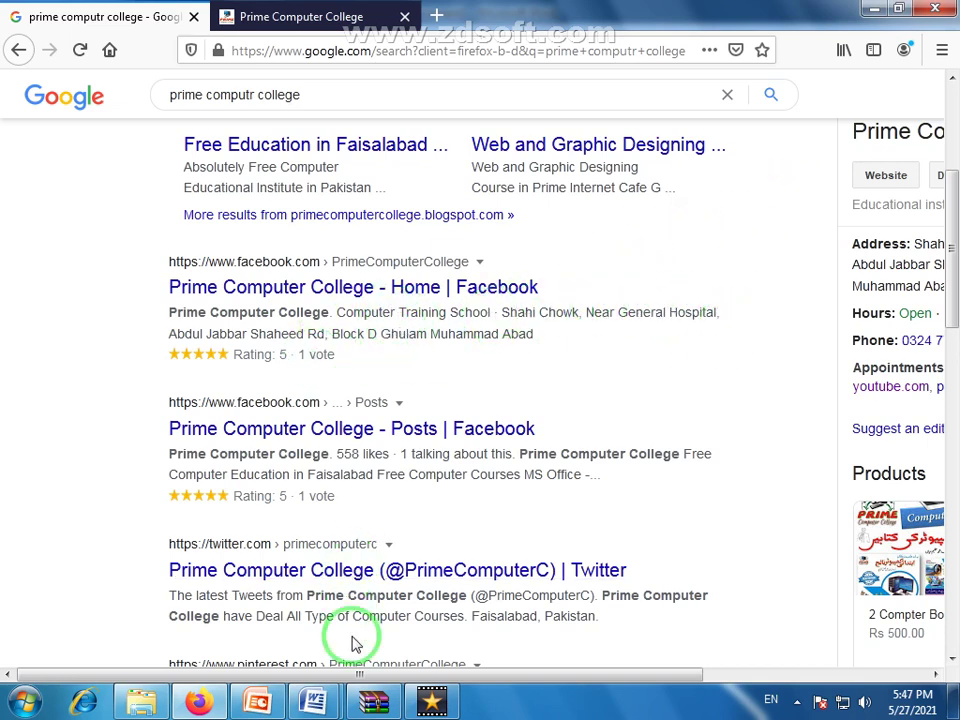
left_click(366, 601)
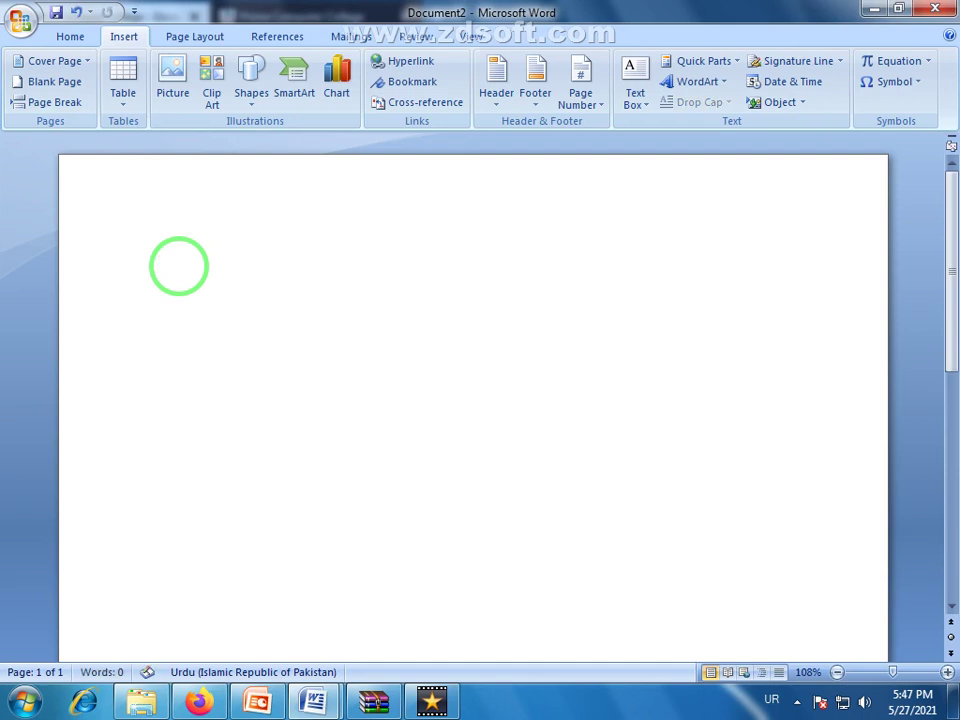
Switch input to English, generate a sample paragraph with =rand(1,8), and select it.
left_click(770, 700)
left_click(768, 648)
type("=rand(1,8)")
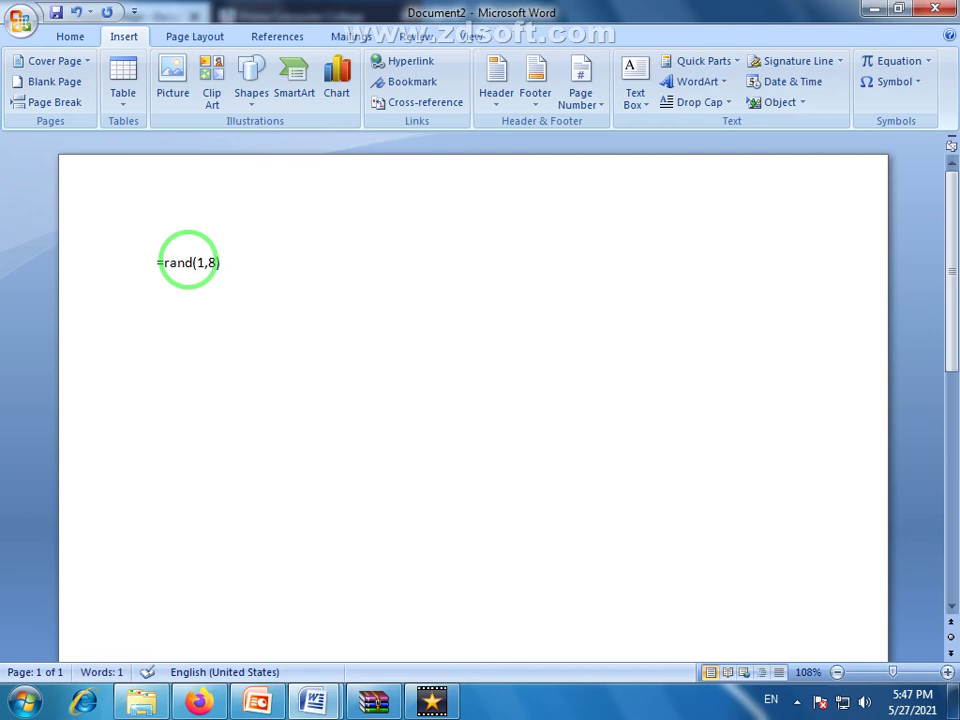
key("Return")
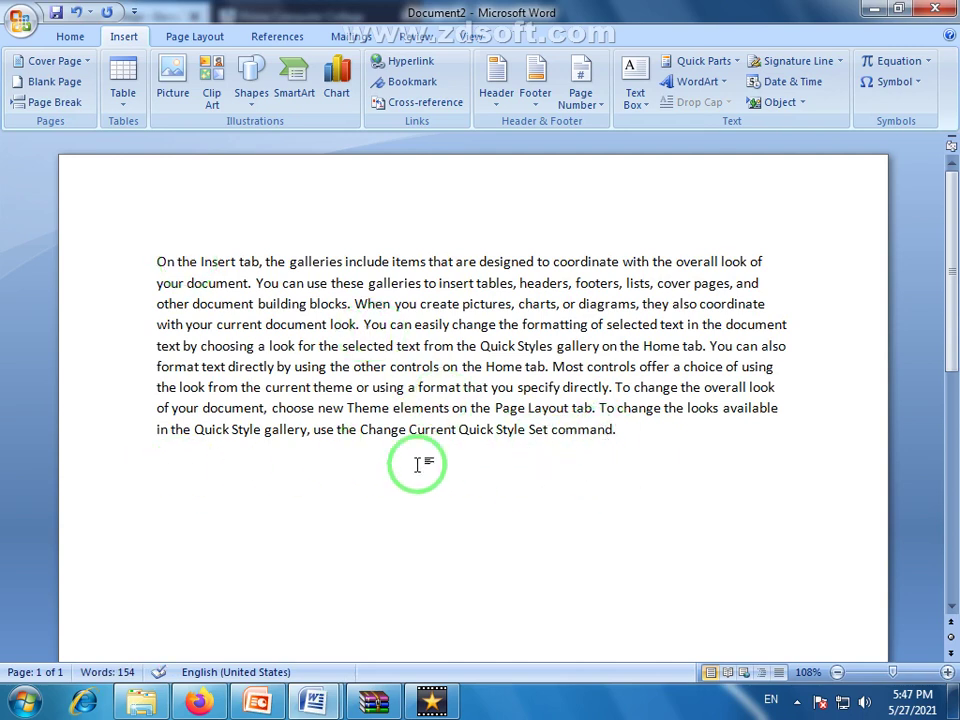
left_click_drag(196, 465, 160, 252)
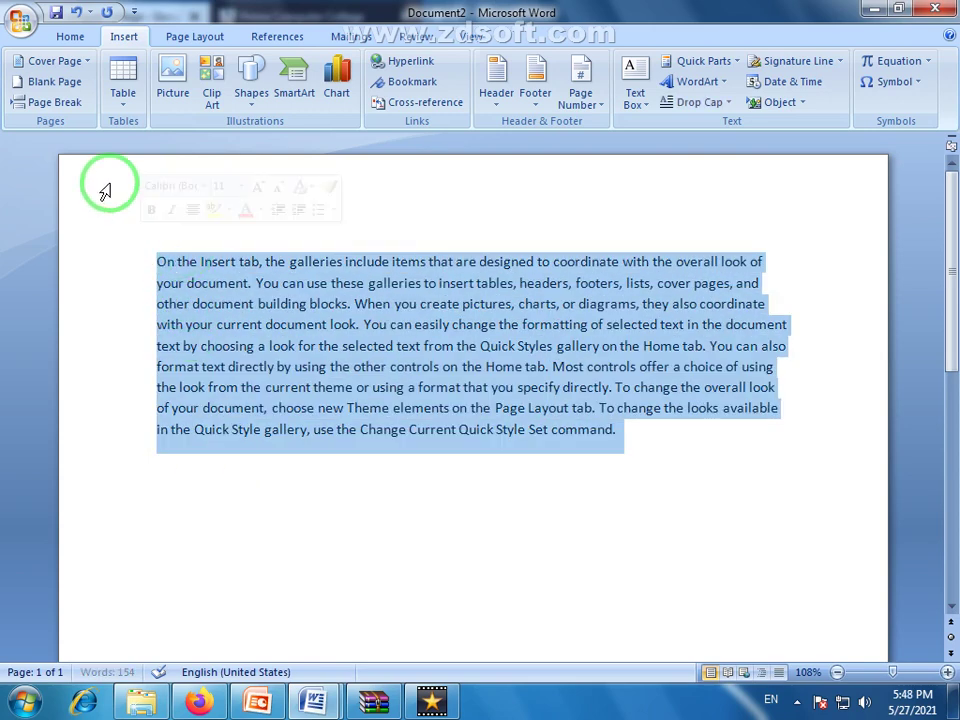
Grow the selected paragraph's font from 11 to 14-point Calibri.
left_click(62, 37)
left_click(261, 70)
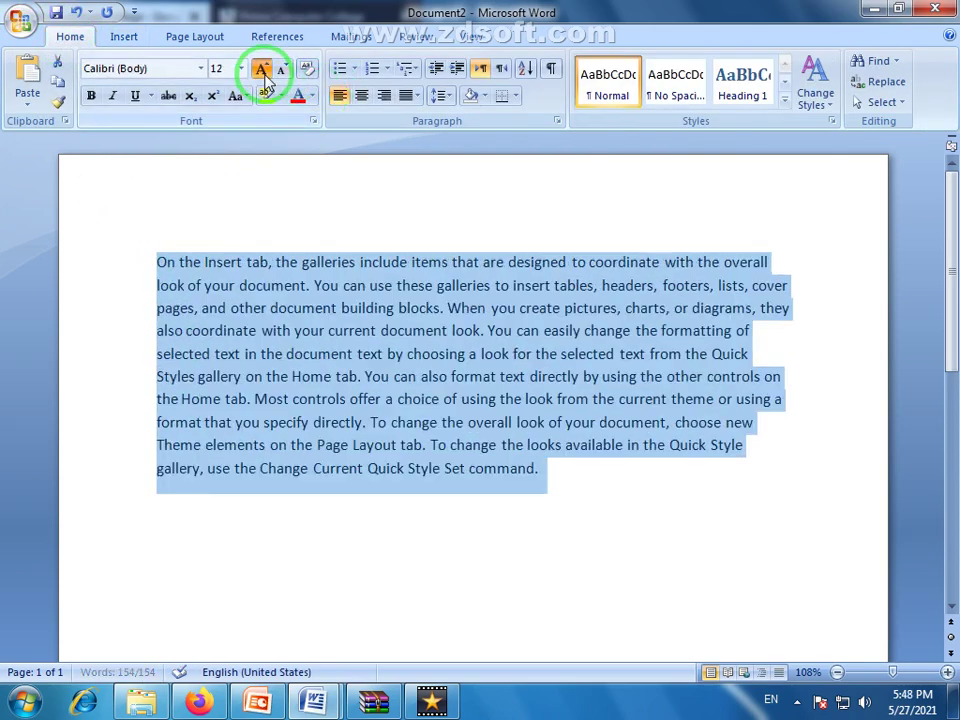
left_click(261, 70)
left_click(414, 562)
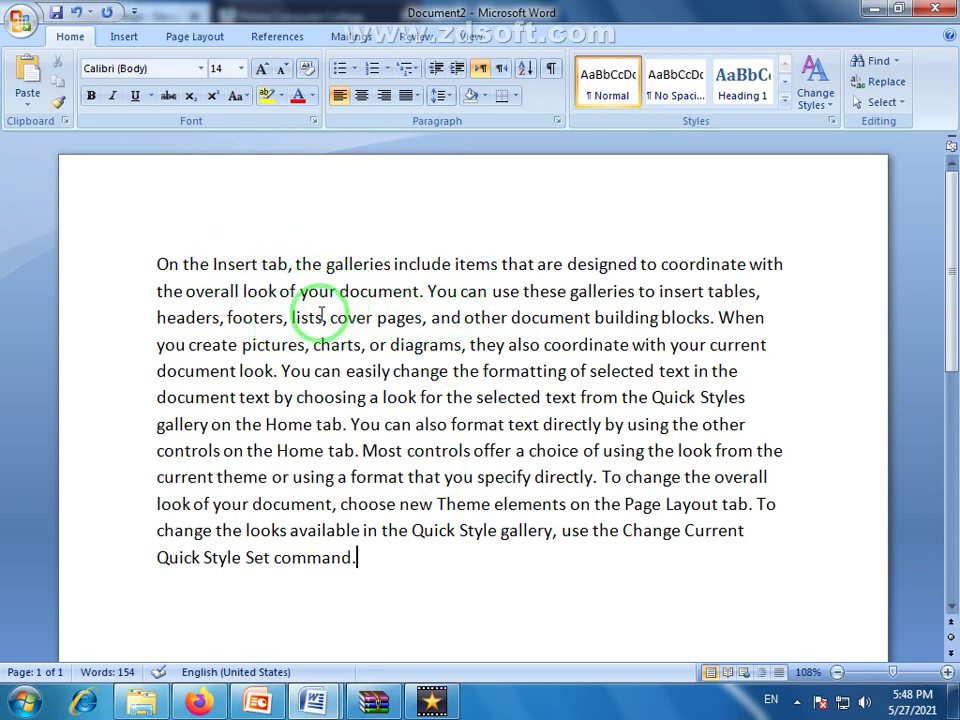
double_click(250, 346)
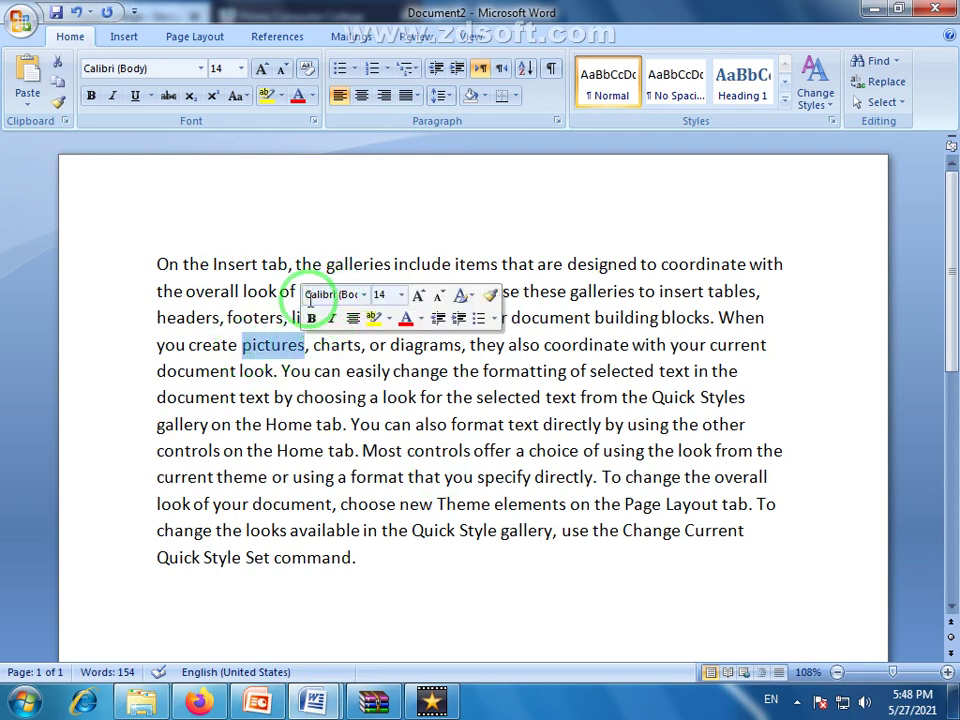
left_click(257, 344)
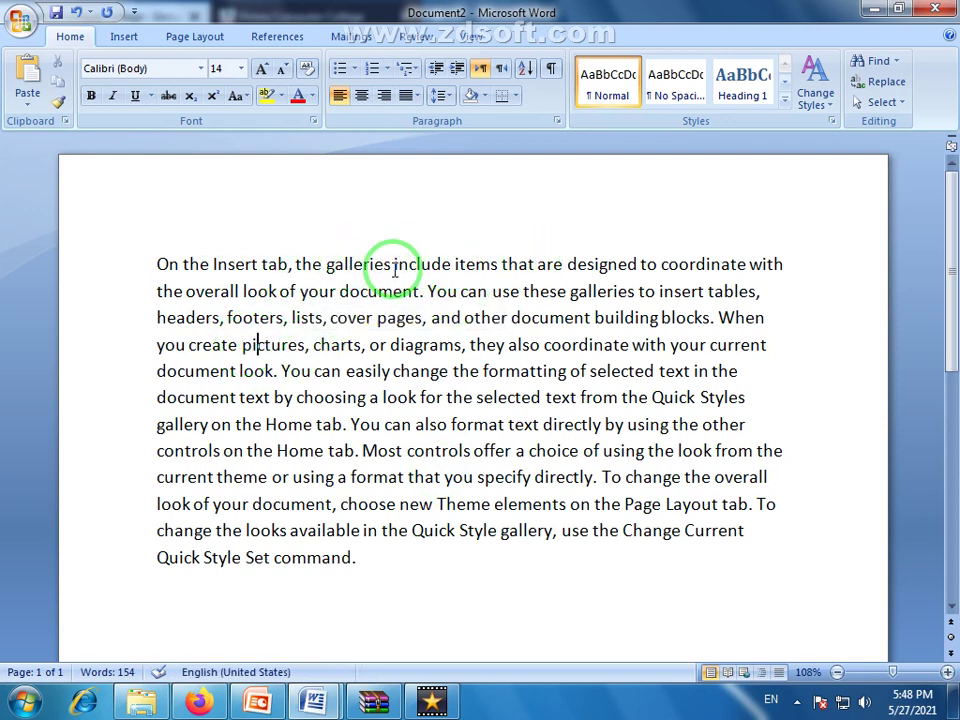
Insert 'Prime Computer College' before 'galleries' in the first line, fixing the typo.
left_click(327, 268)
type("P")
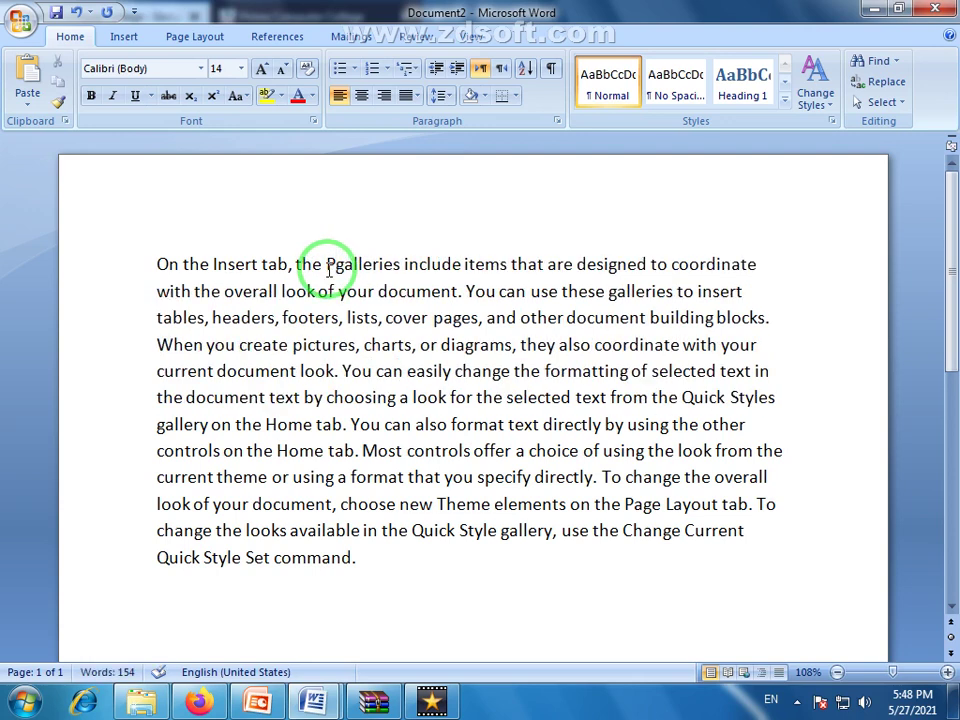
type("riem")
key("BackSpace")
key("BackSpace")
type("me ")
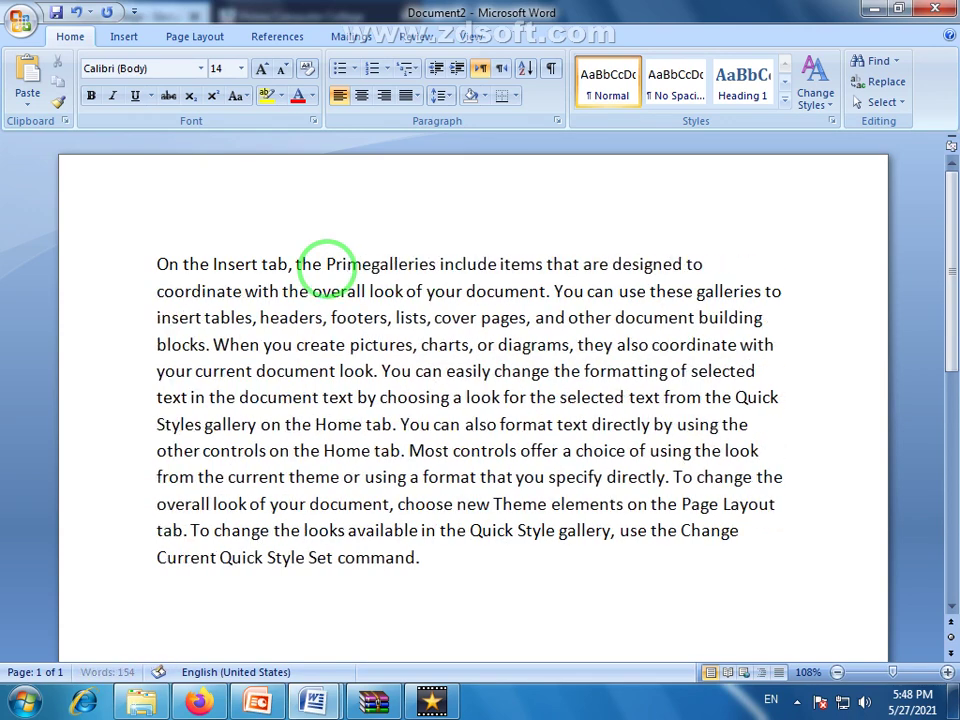
type("Computer College")
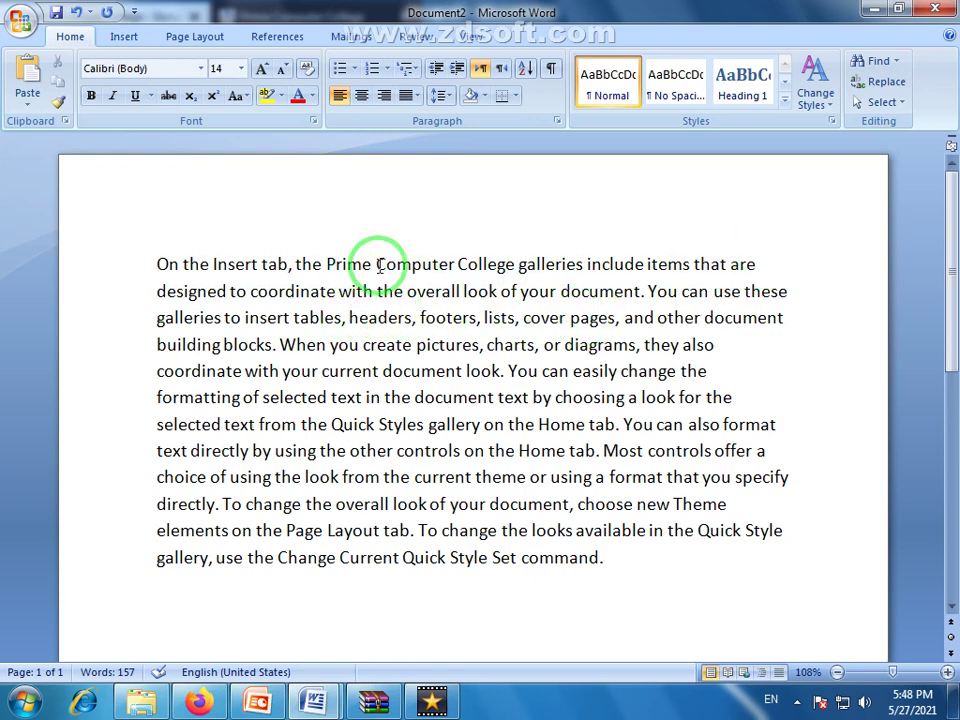
Select the words 'Prime Computer College' in the paragraph's first line.
left_click_drag(328, 264, 473, 265)
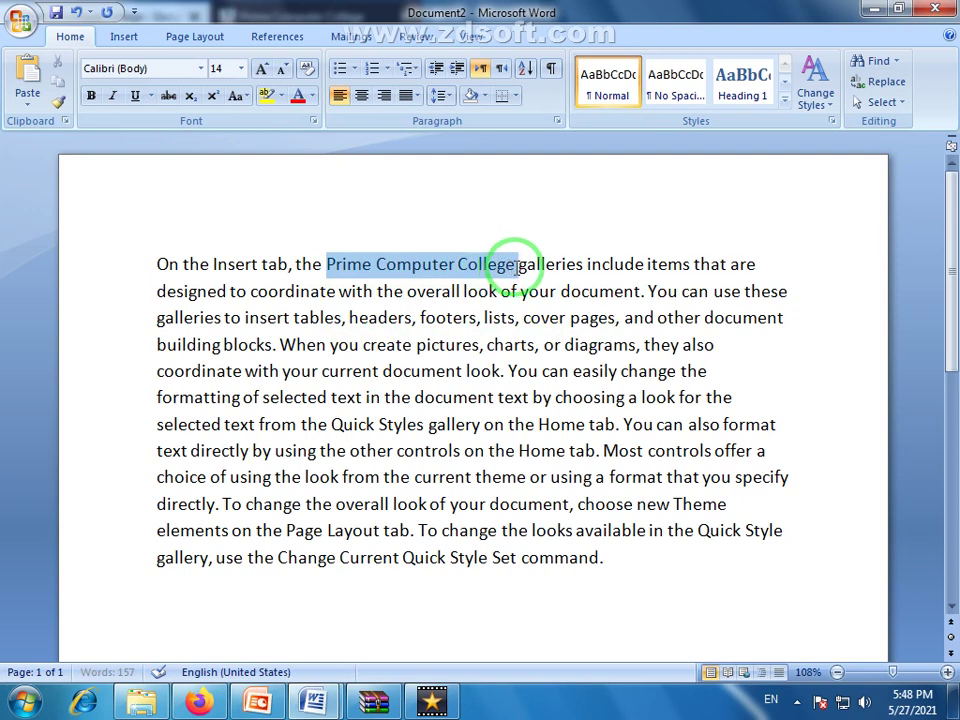
left_click(482, 264)
left_click_drag(327, 264, 413, 264)
left_click(388, 265)
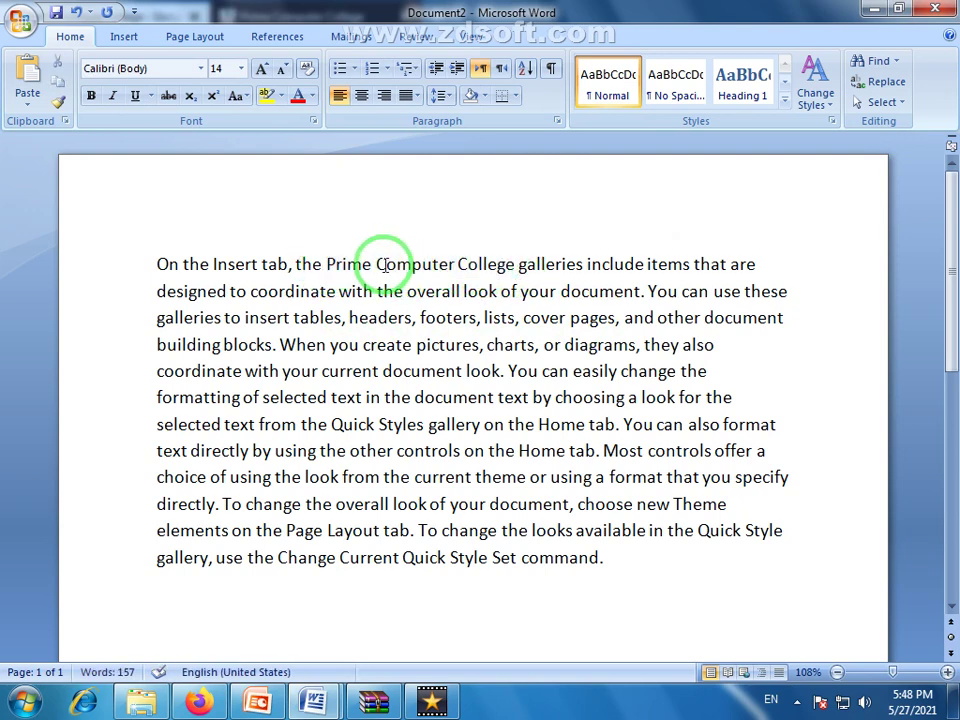
left_click(437, 370)
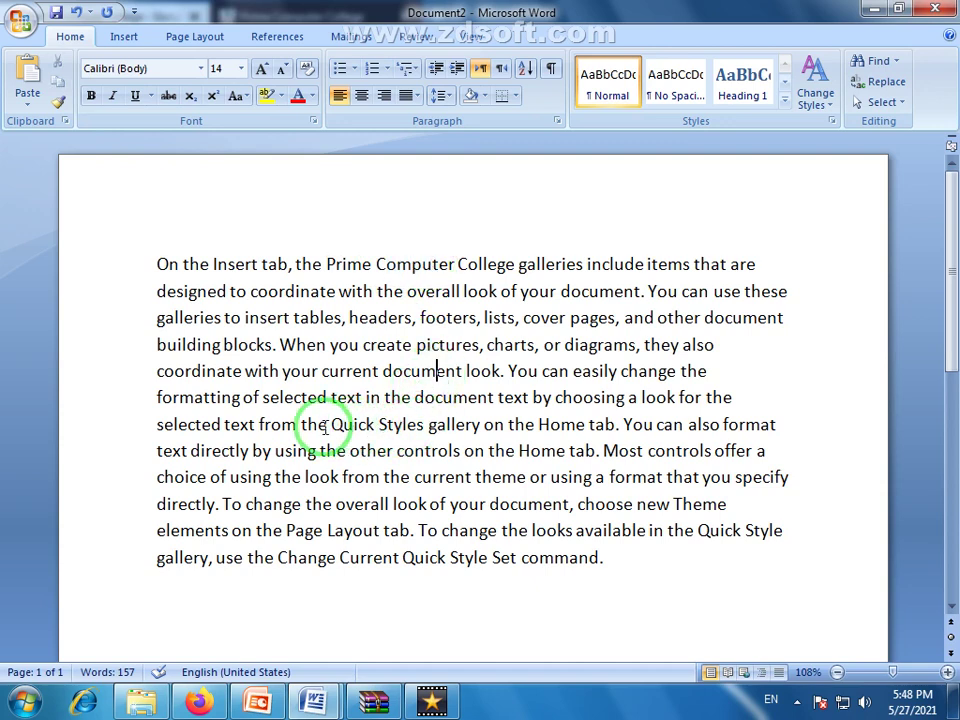
left_click_drag(331, 424, 400, 427)
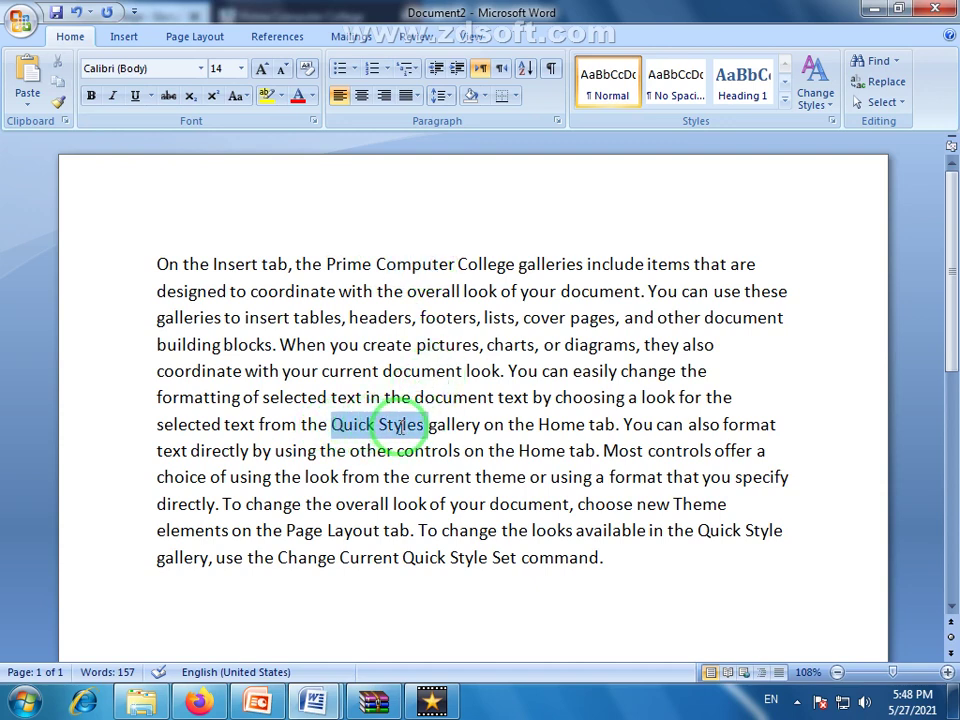
left_click(402, 278)
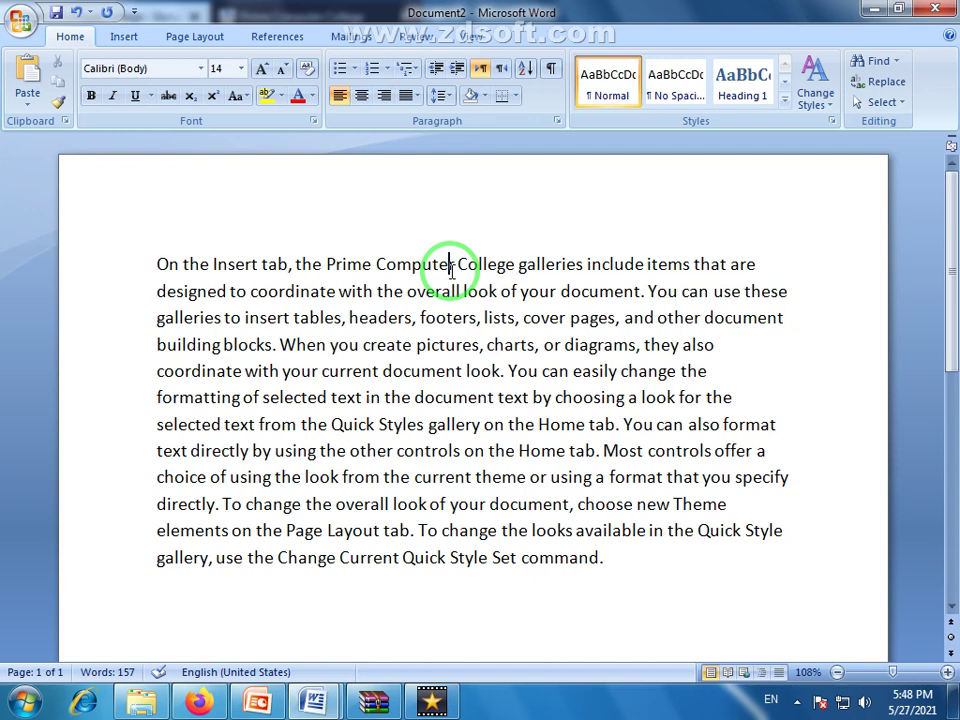
left_click_drag(326, 264, 495, 268)
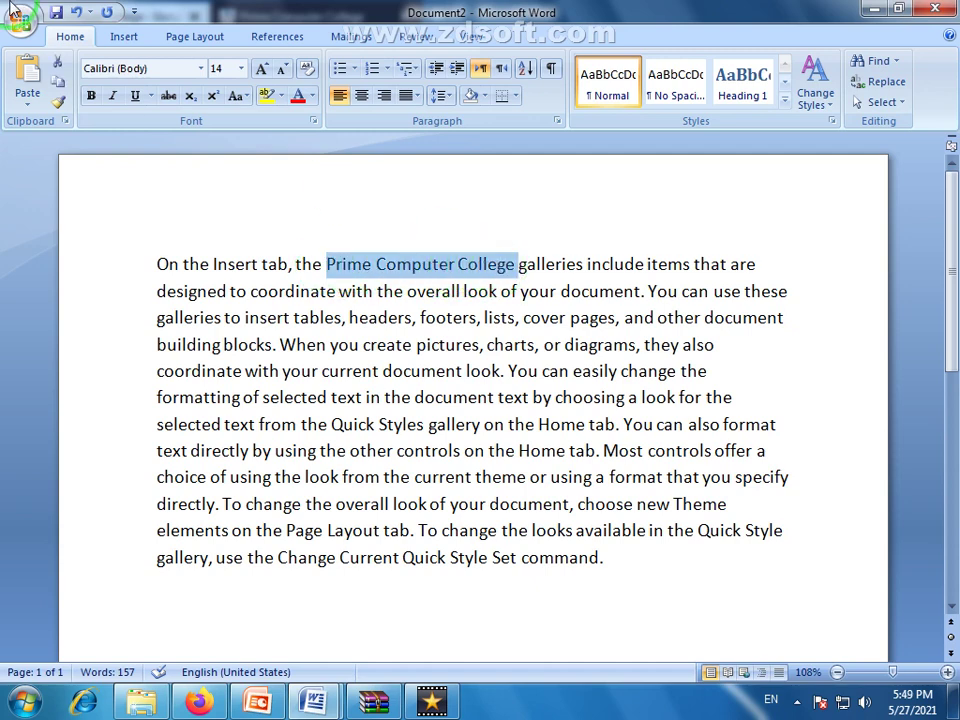
left_click(124, 36)
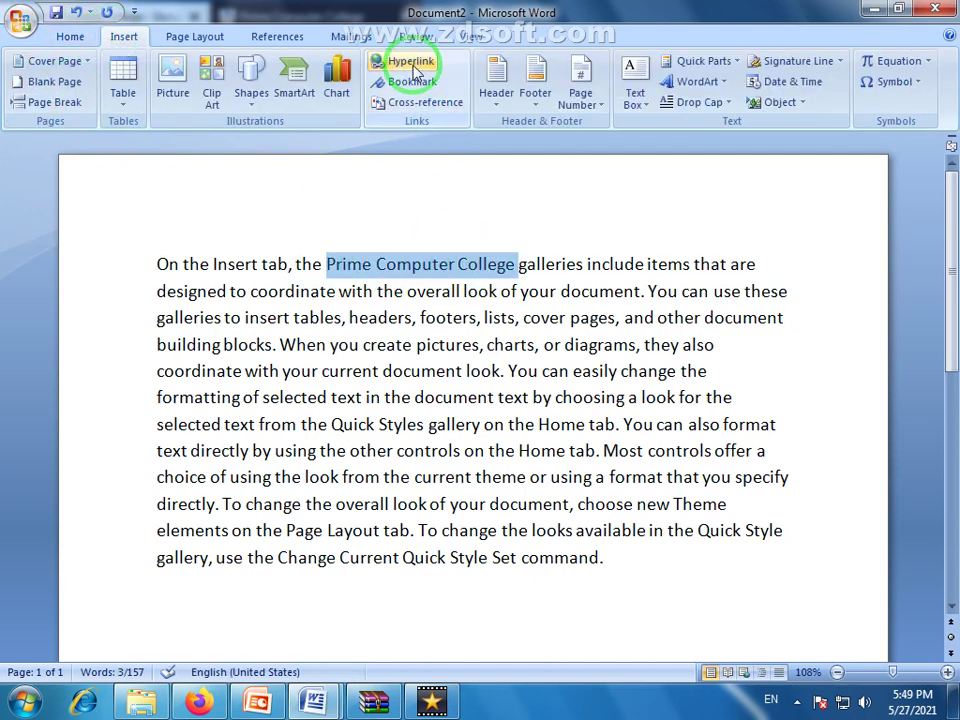
left_click(418, 530)
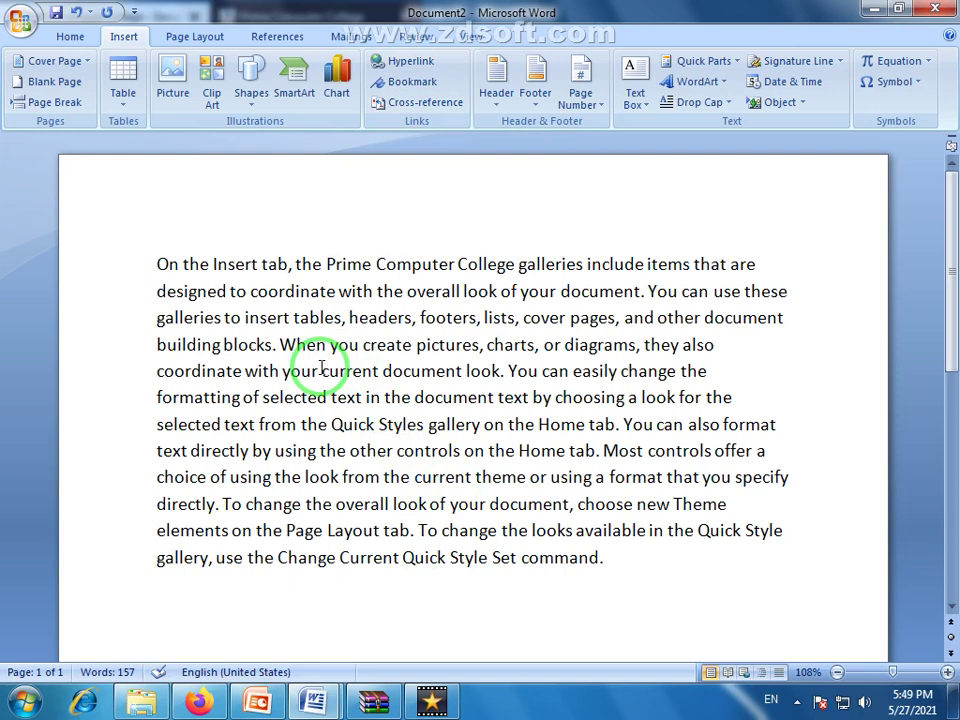
left_click(407, 292)
mouse_move(327, 264)
left_mouse_down()
mouse_move(492, 262)
mouse_move(507, 278)
left_mouse_up()
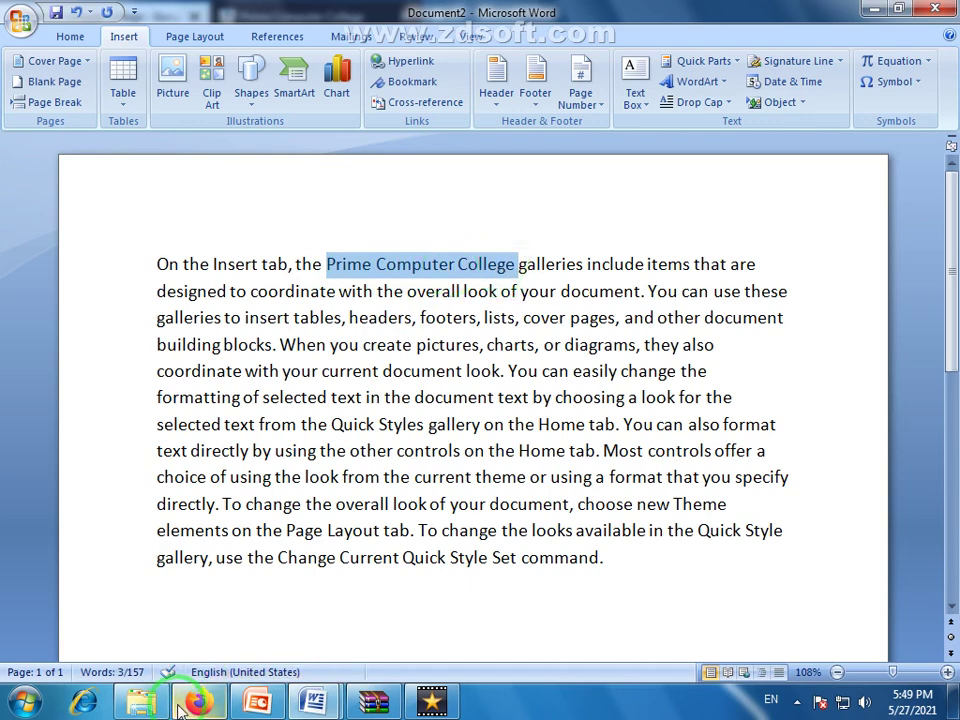
left_click(199, 701)
left_click(295, 22)
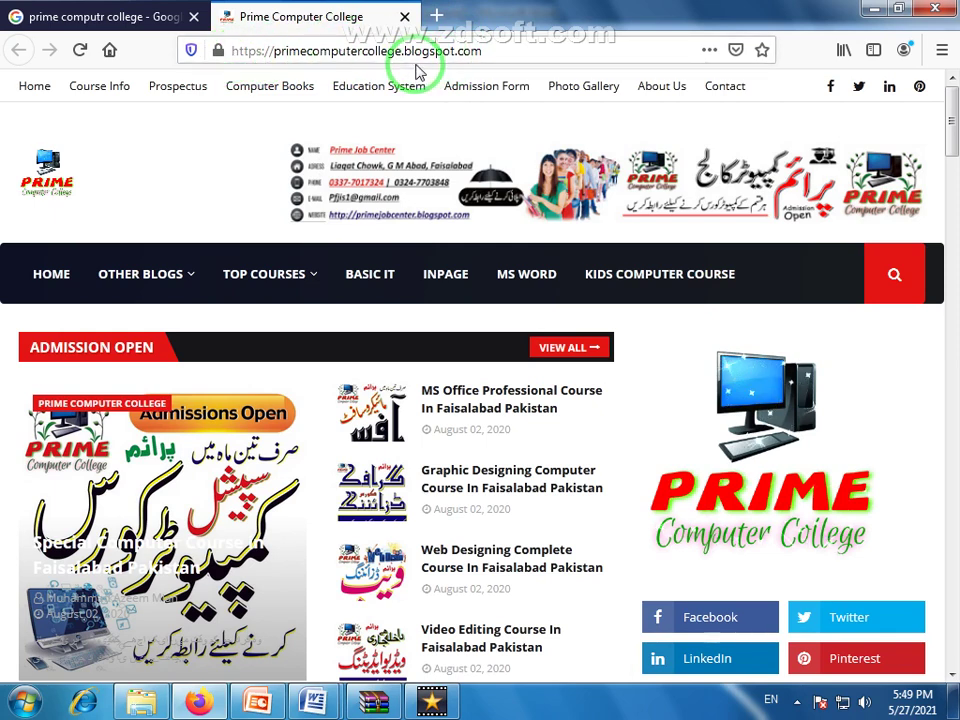
Copy the Prime Computer College website address from Firefox's address bar and return to Word.
left_click(414, 50)
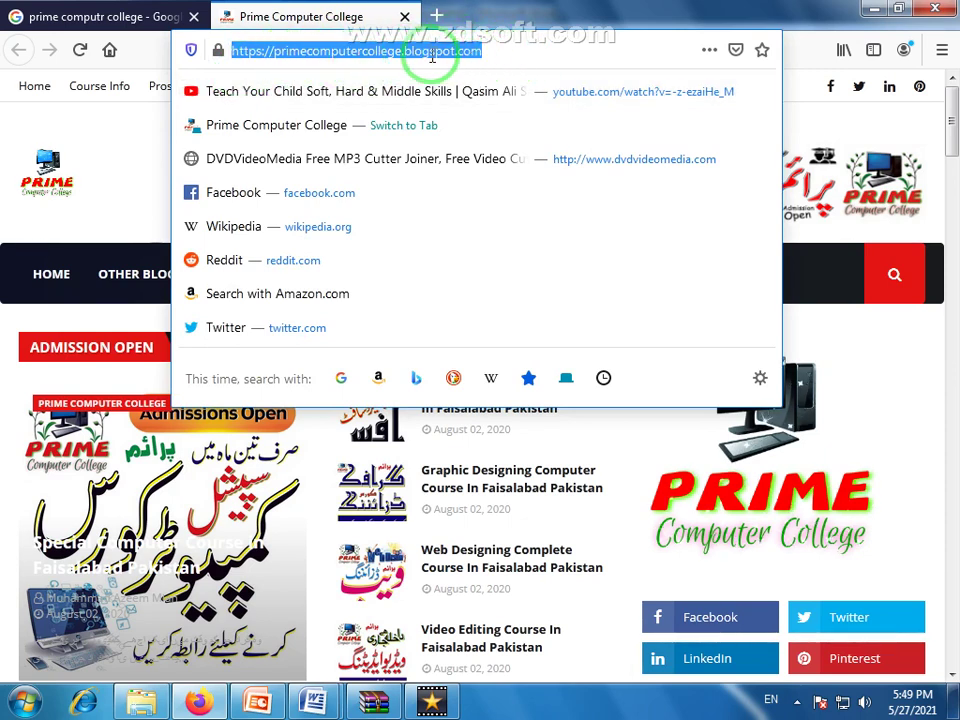
right_click(438, 52)
left_click(480, 133)
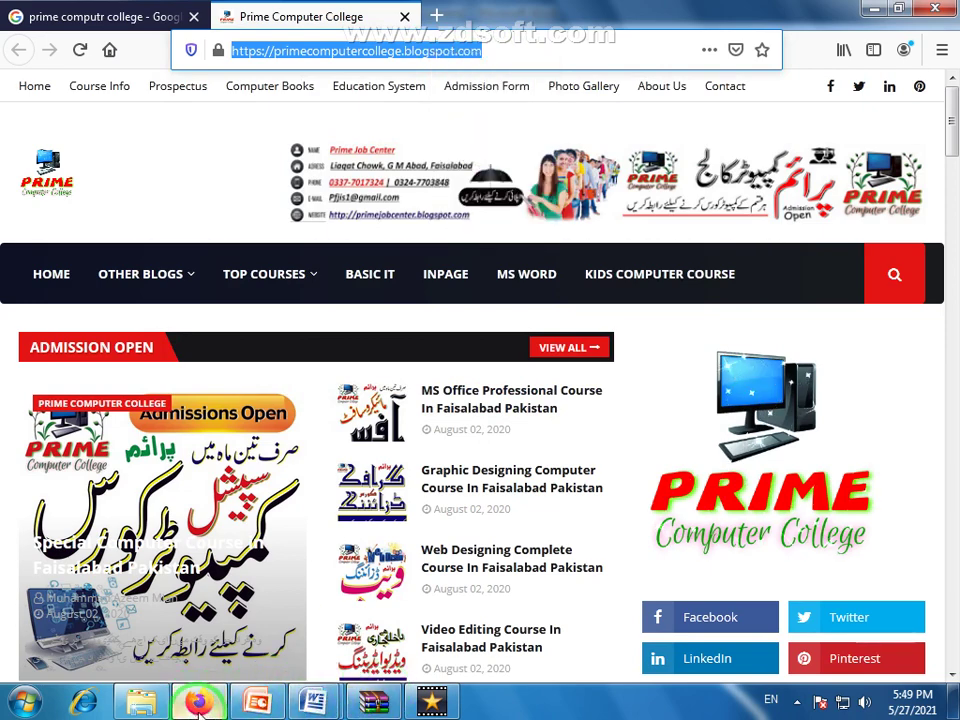
mouse_move(313, 702)
left_click(418, 645)
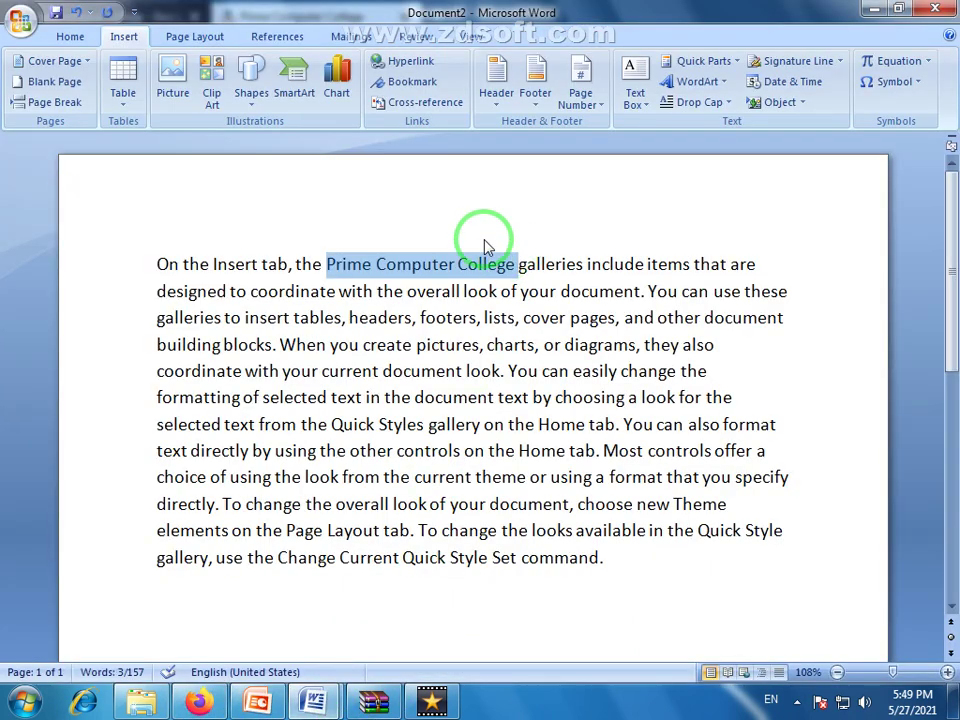
Select 'Prime Computer College' and start a hyperlink, moving the dialog lower to reveal the text.
left_click(423, 265)
left_click_drag(491, 266, 356, 262)
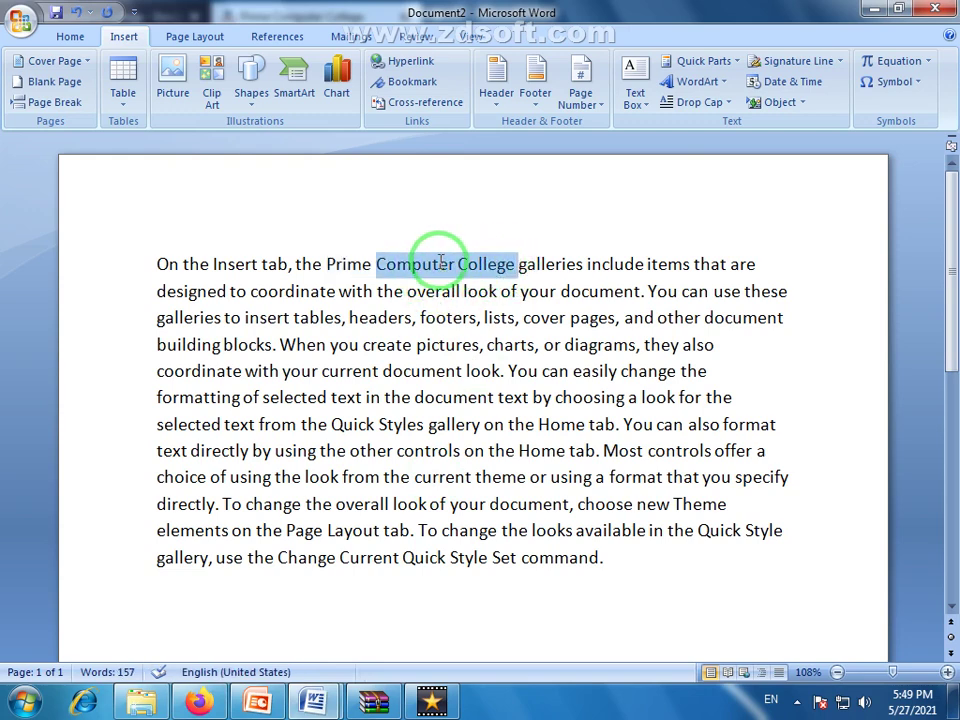
left_click(414, 70)
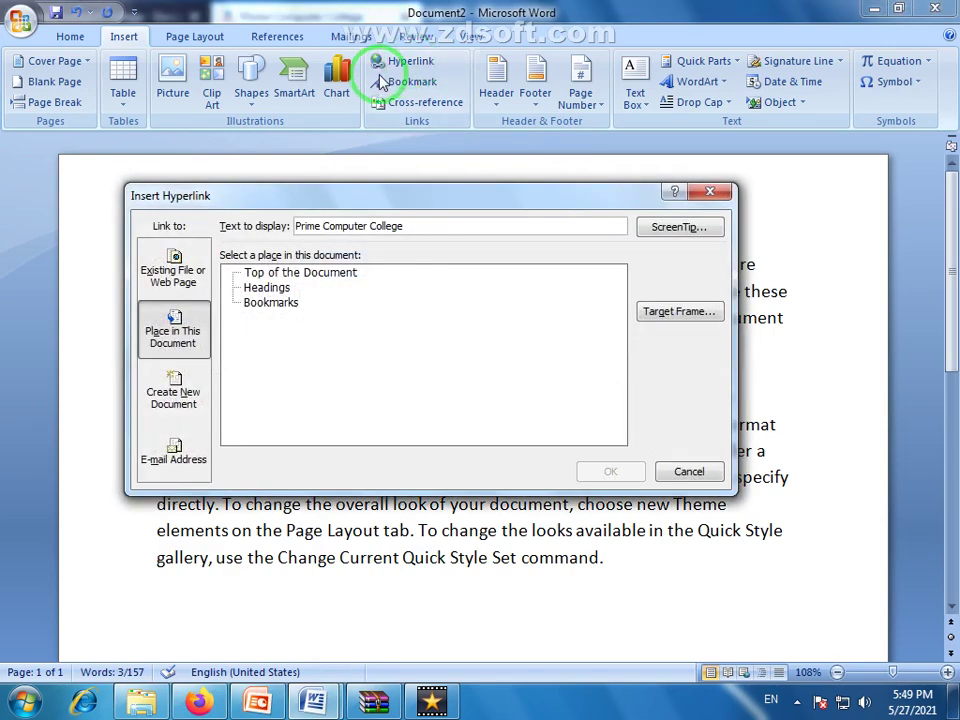
mouse_move(463, 200)
left_mouse_down()
mouse_move(499, 331)
mouse_move(499, 261)
mouse_move(519, 206)
mouse_move(521, 329)
left_mouse_up()
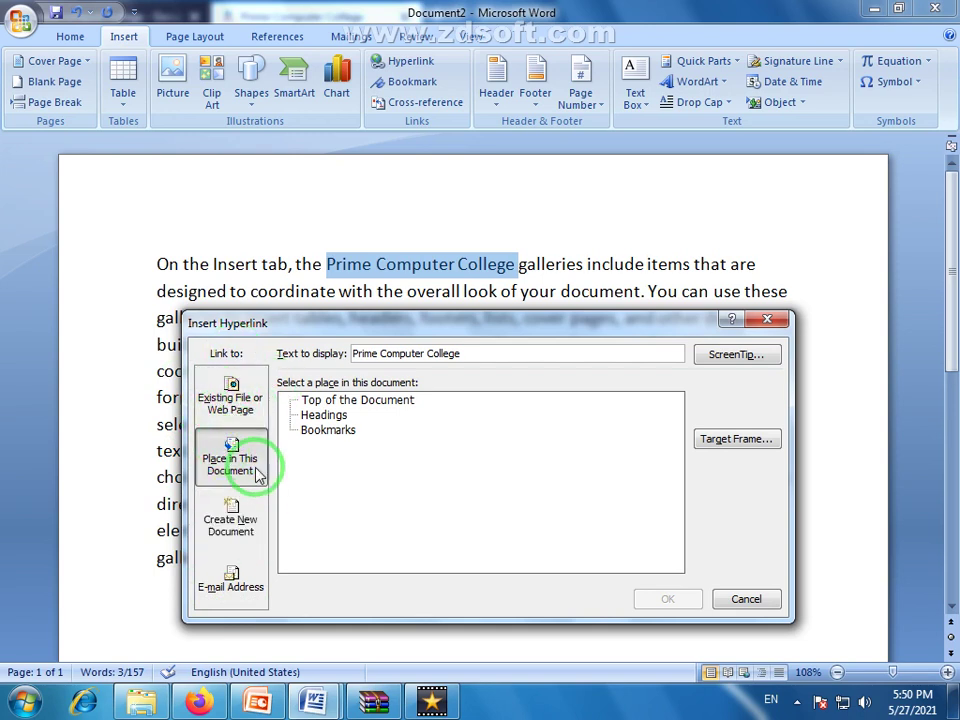
left_click(233, 398)
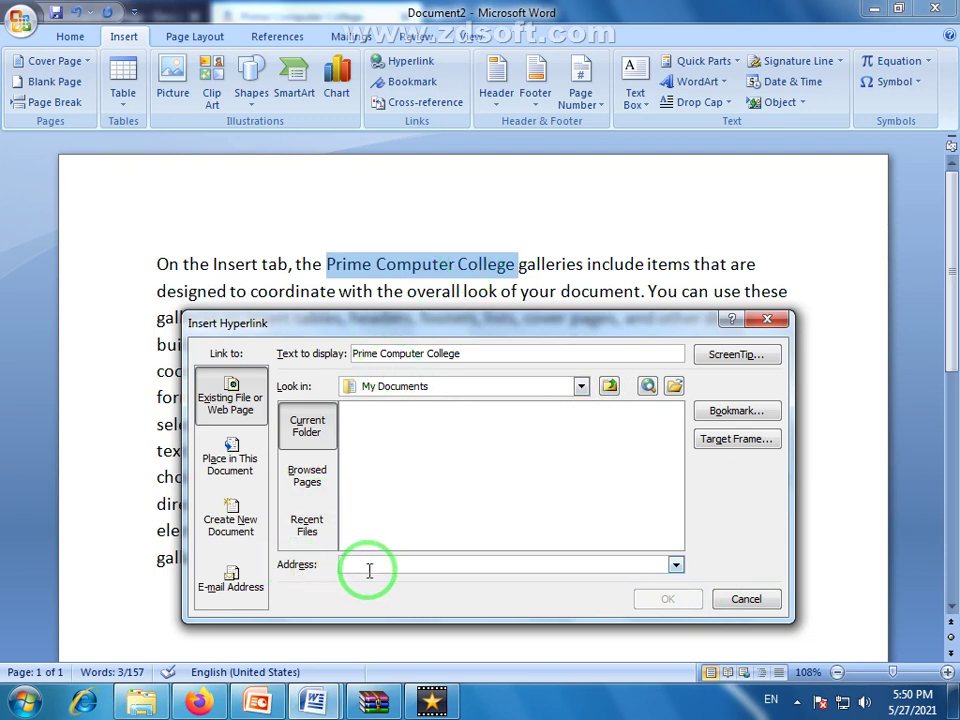
right_click(368, 563)
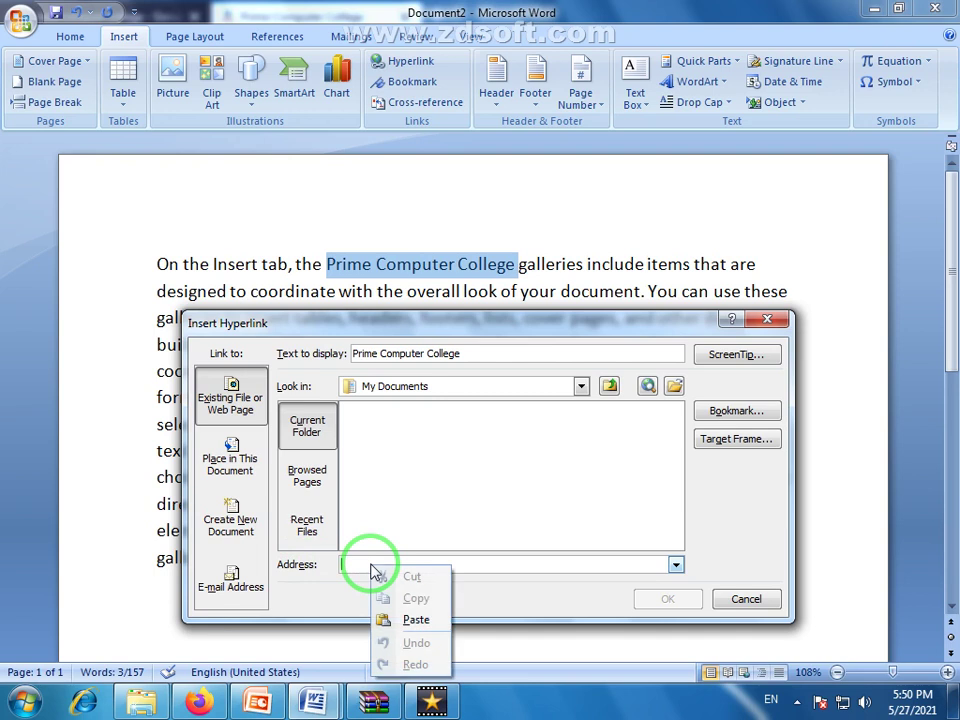
left_click(412, 620)
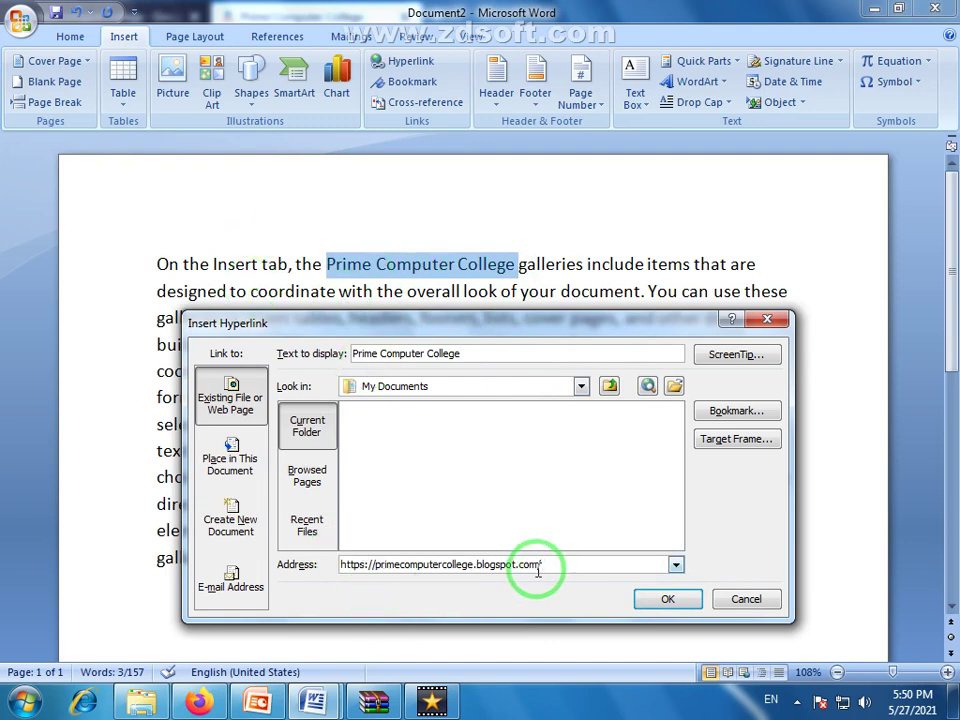
left_click(687, 603)
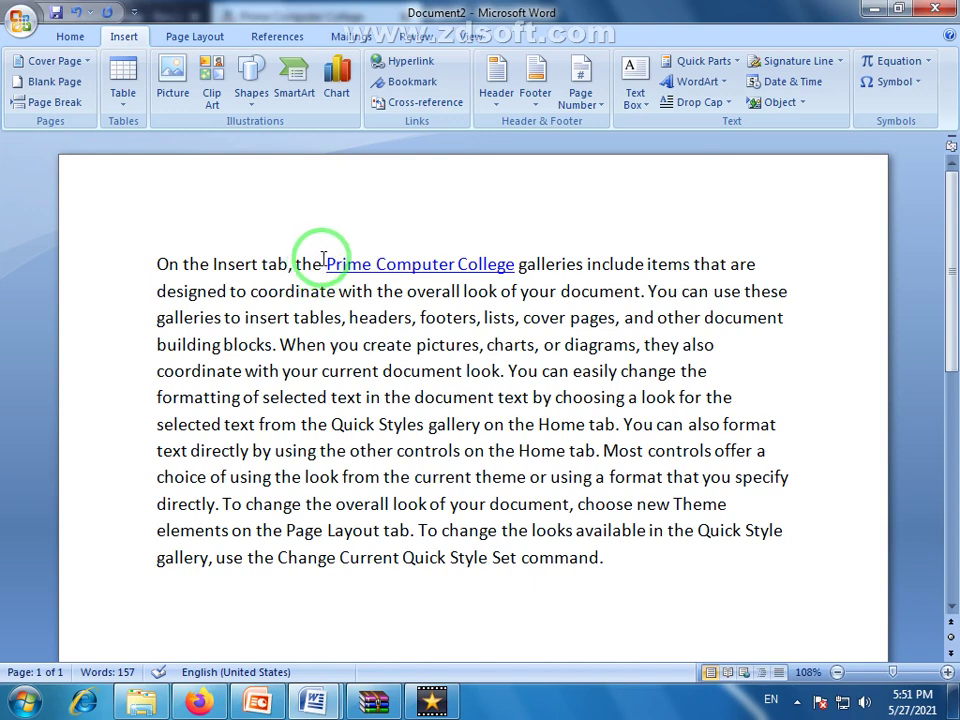
Test the Prime Computer College link, opening primecomputercollege.blogspot.com in a new Firefox tab.
left_click(493, 398)
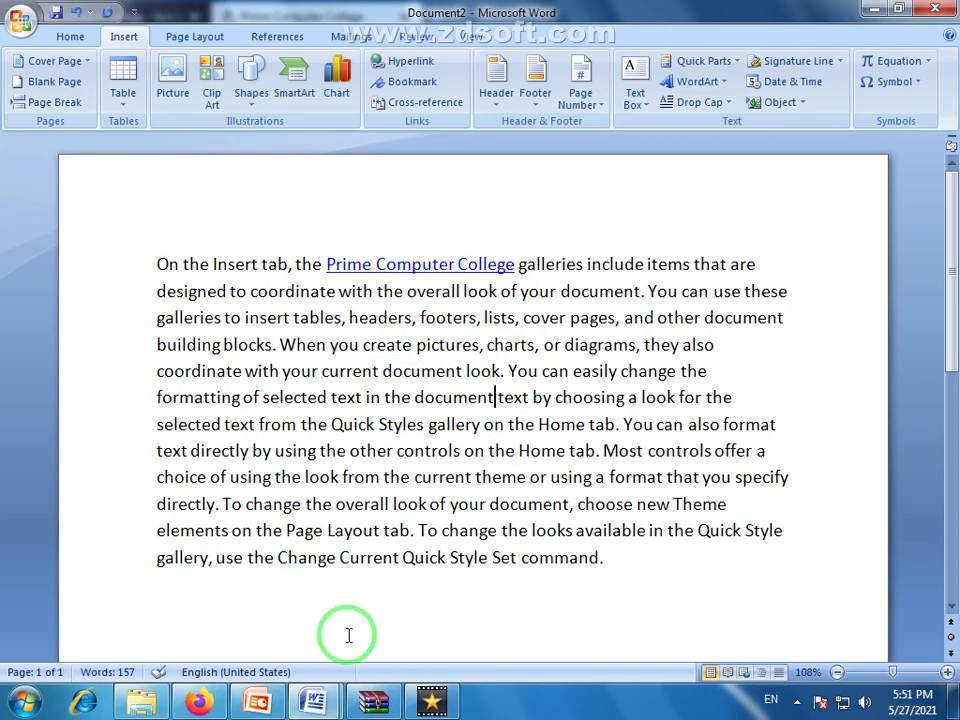
left_click(199, 702)
left_click(130, 17)
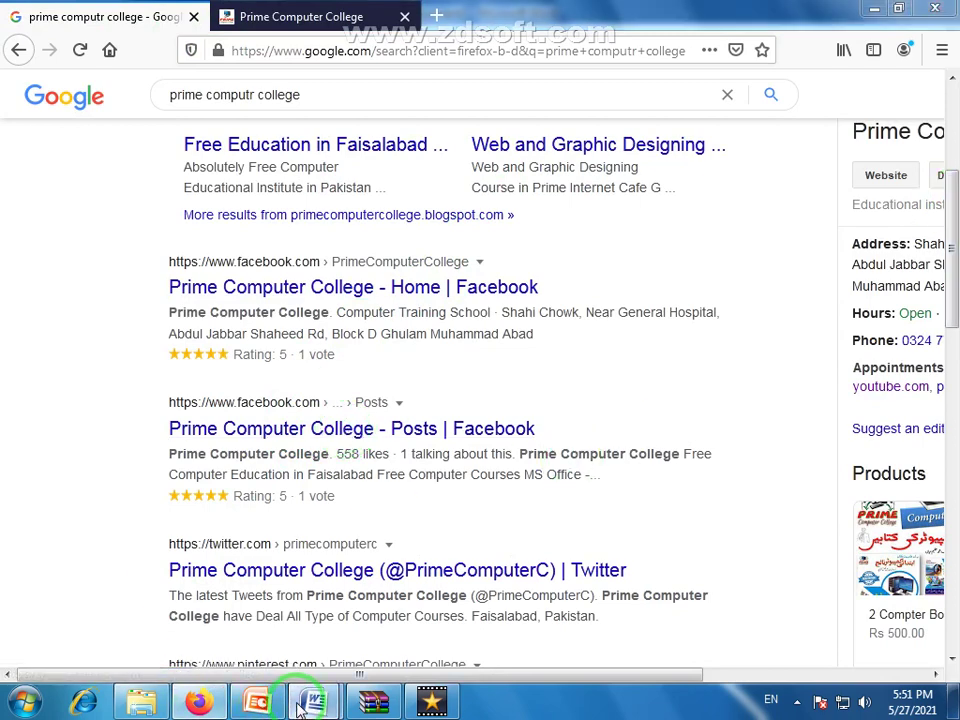
mouse_move(313, 702)
left_click(424, 553)
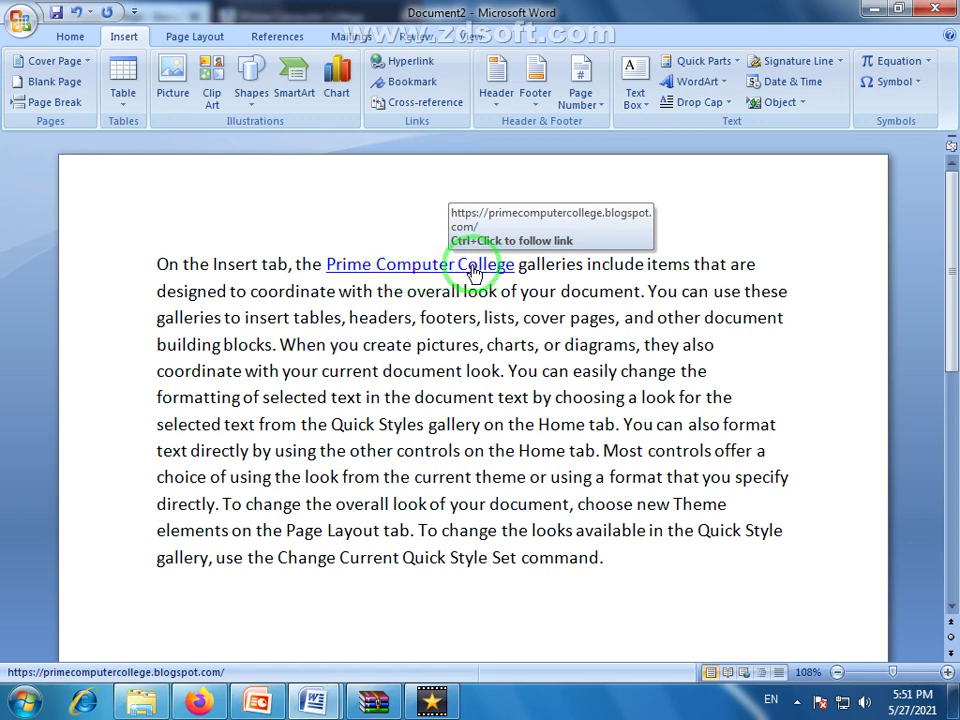
left_click(437, 266, "ctrl")
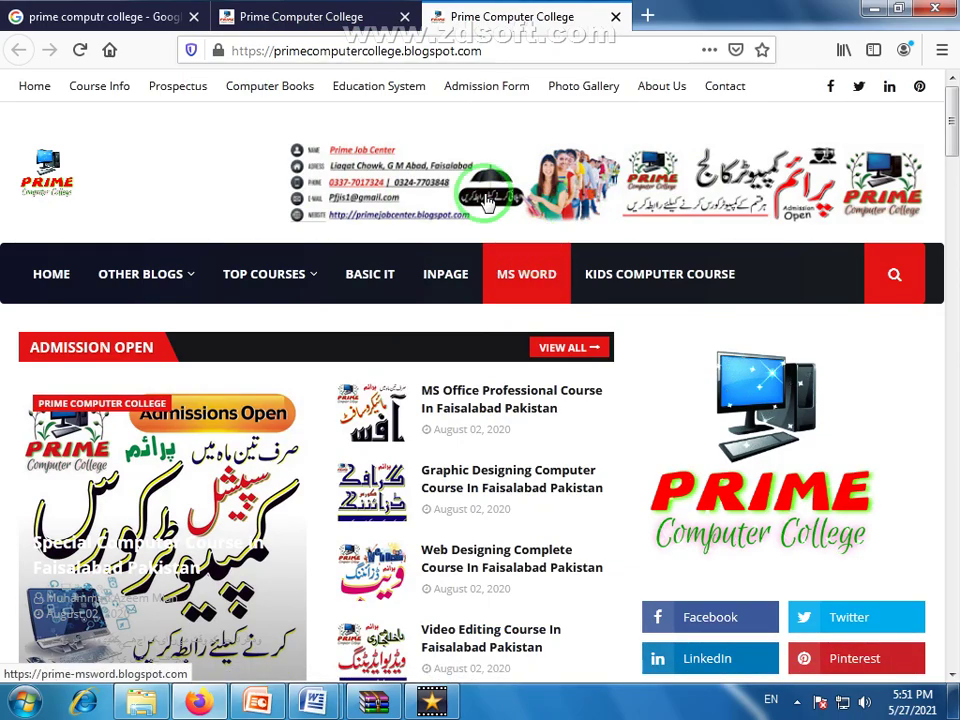
Scroll down the Prime Computer College page in Firefox, then switch back to Document2 in Word.
scroll(532, 392, "down", 3)
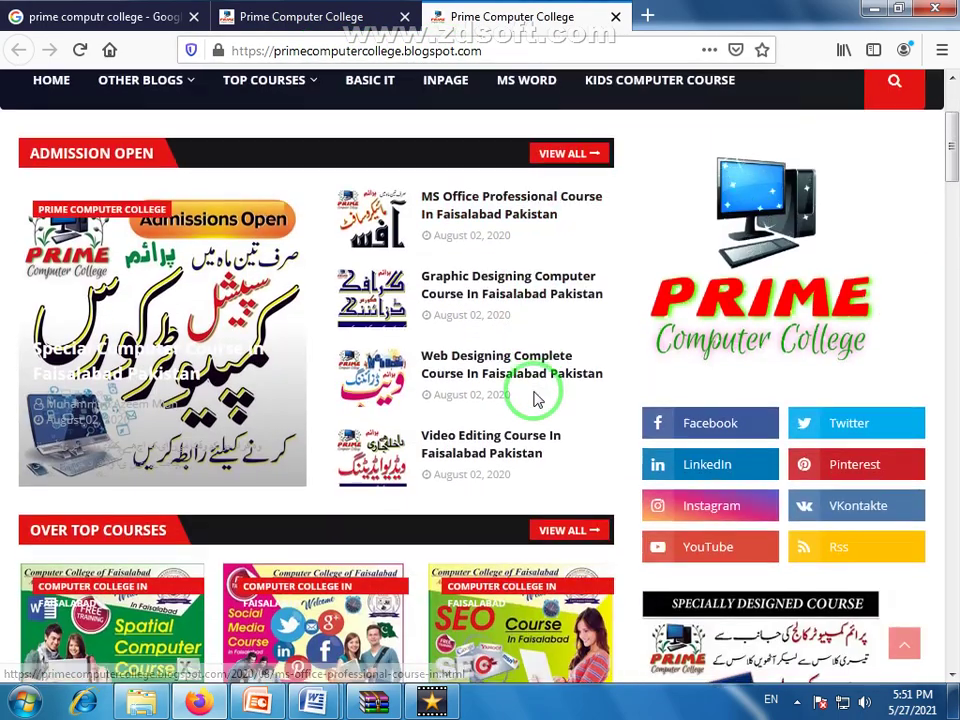
scroll(532, 398, "down", 5)
scroll(398, 482, "down", 5)
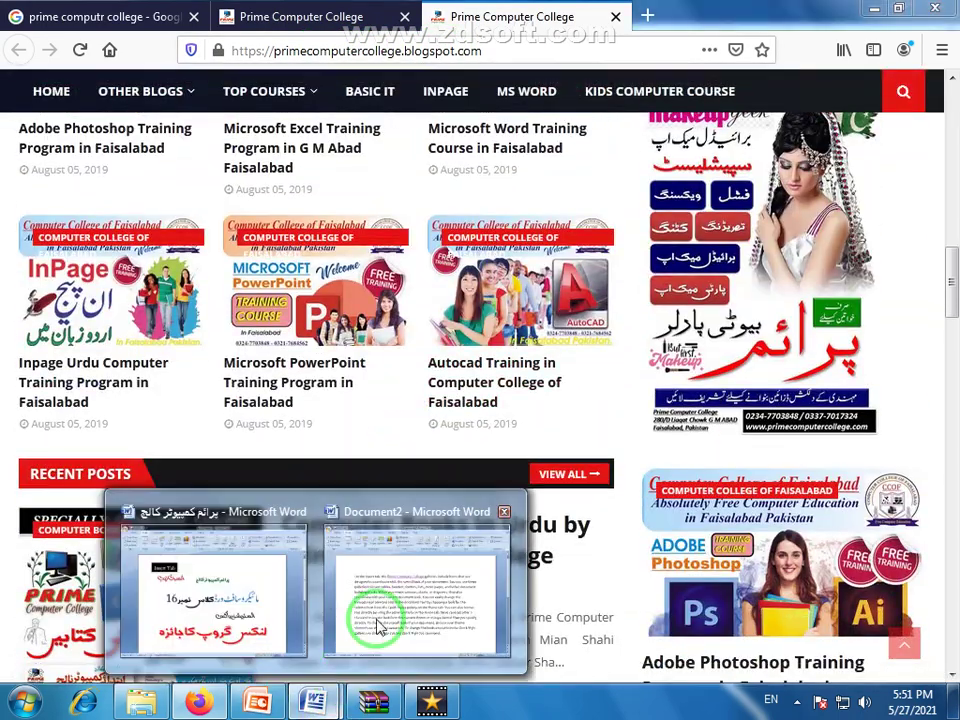
left_click(380, 627)
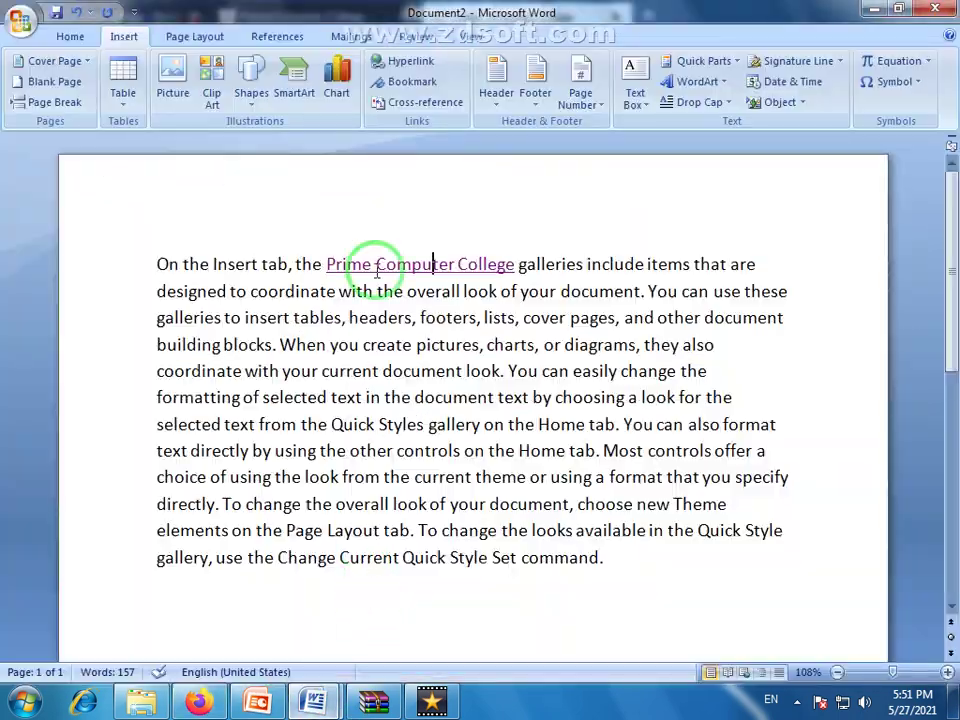
Select the word 'gallery' in the paragraph.
left_click(432, 265)
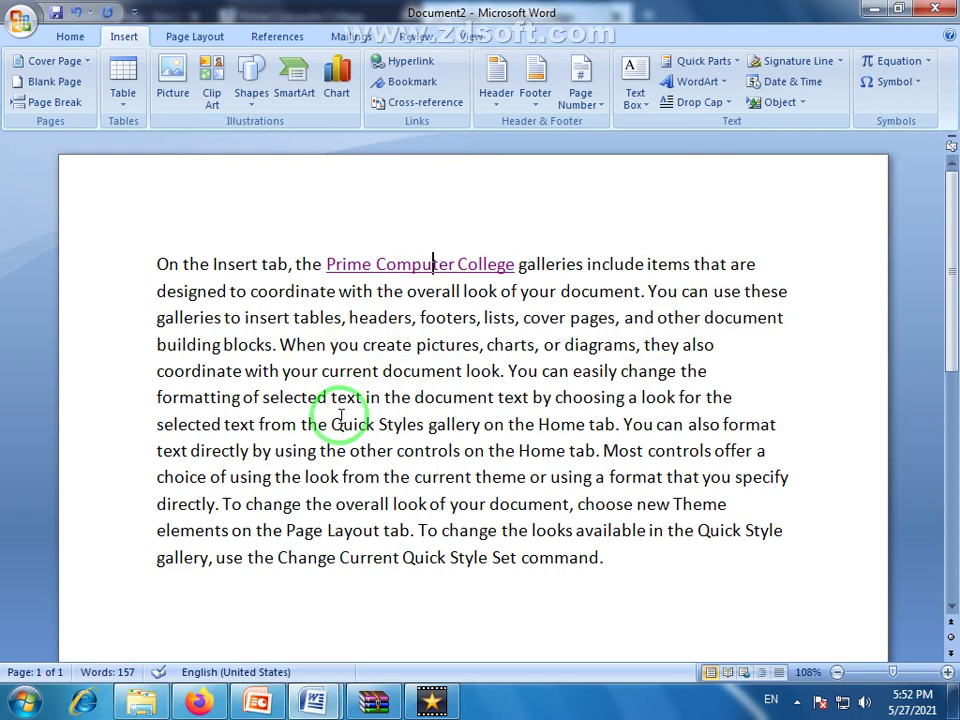
left_click_drag(331, 424, 380, 426)
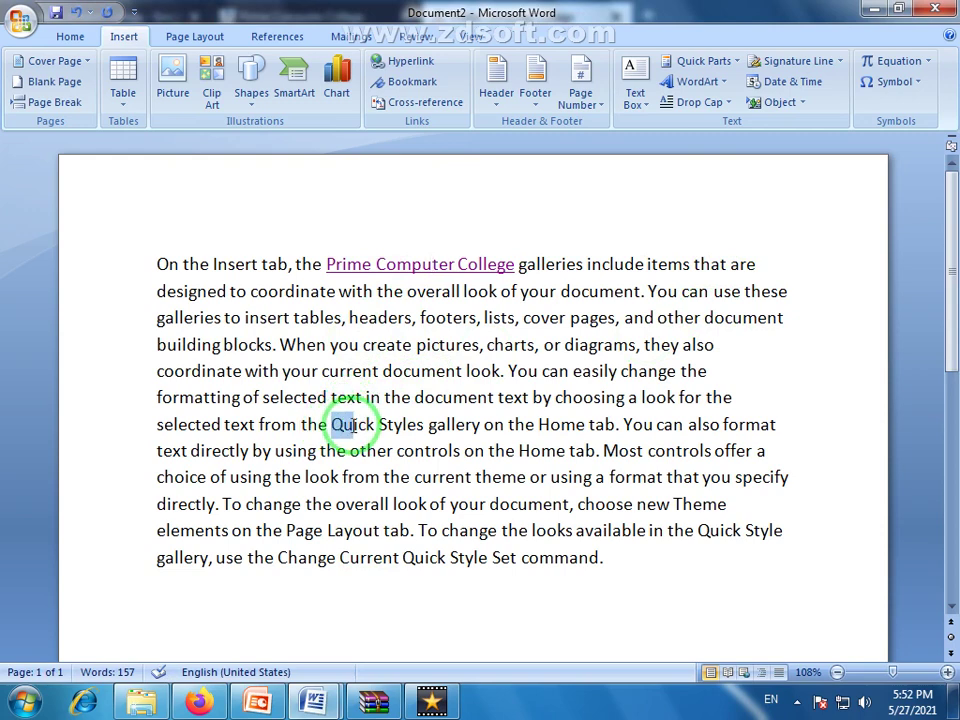
left_click(451, 428)
mouse_move(430, 428)
left_mouse_down()
mouse_move(474, 424)
mouse_move(455, 432)
left_mouse_up()
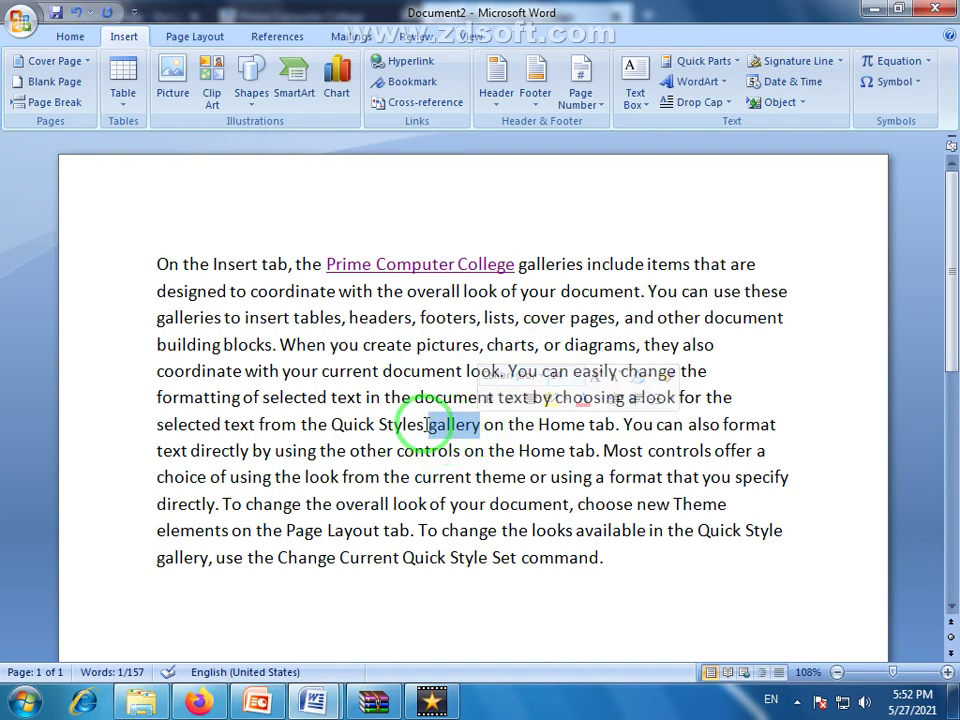
Hyperlink 'gallery' to the Libraries > Pictures > Sample Pictures folder, then follow the link.
left_click(400, 61)
left_click(379, 568)
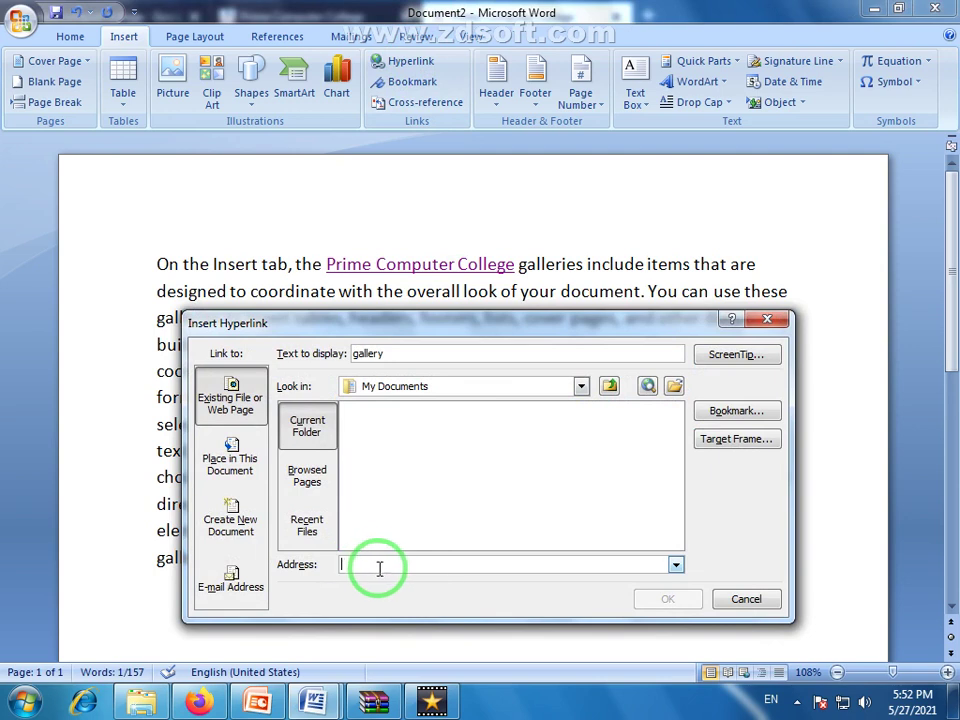
left_click(560, 390)
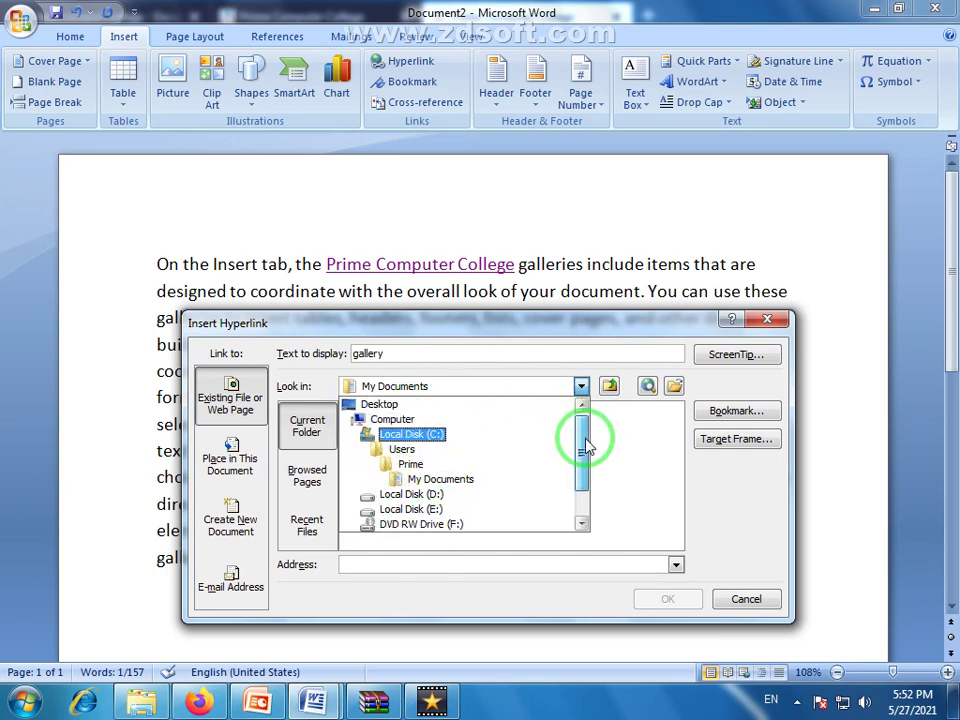
left_click_drag(583, 435, 590, 465)
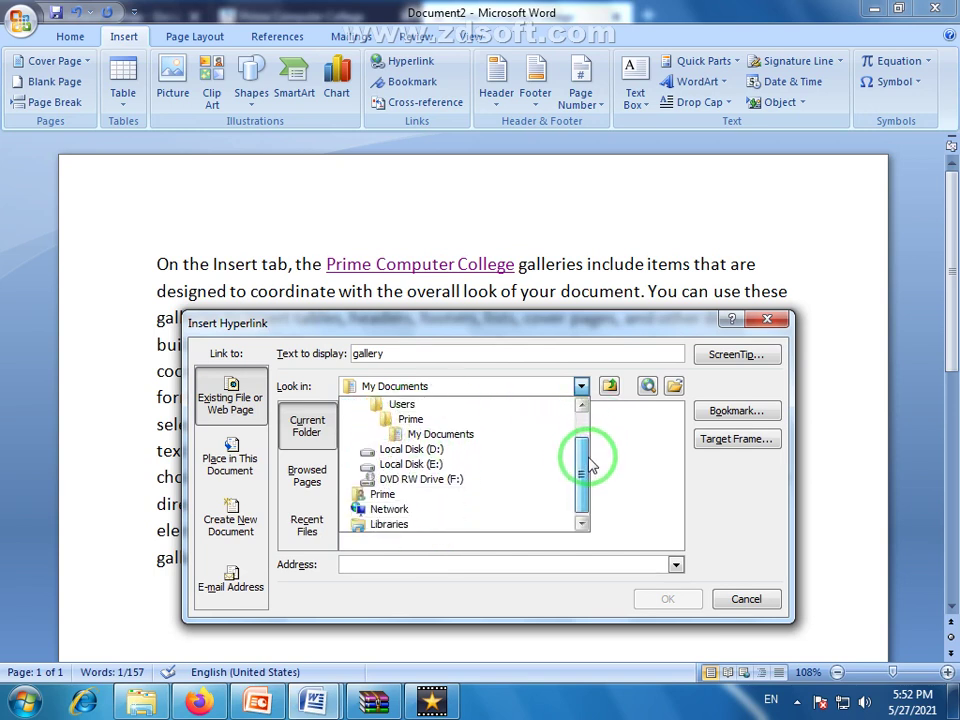
left_click(385, 523)
left_click(393, 441)
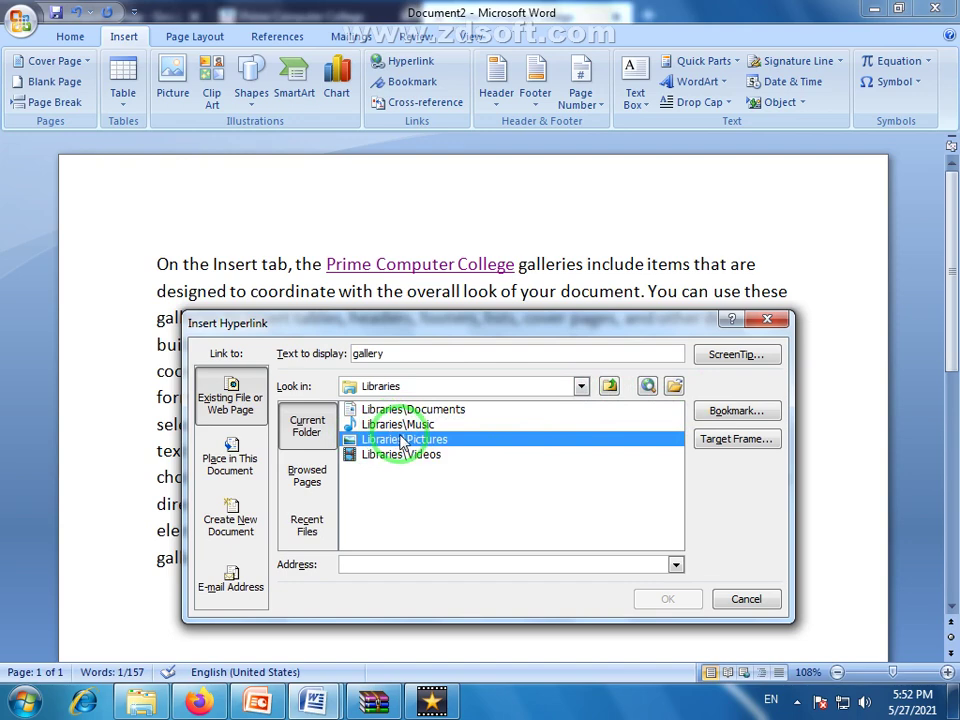
double_click(405, 447)
double_click(403, 407)
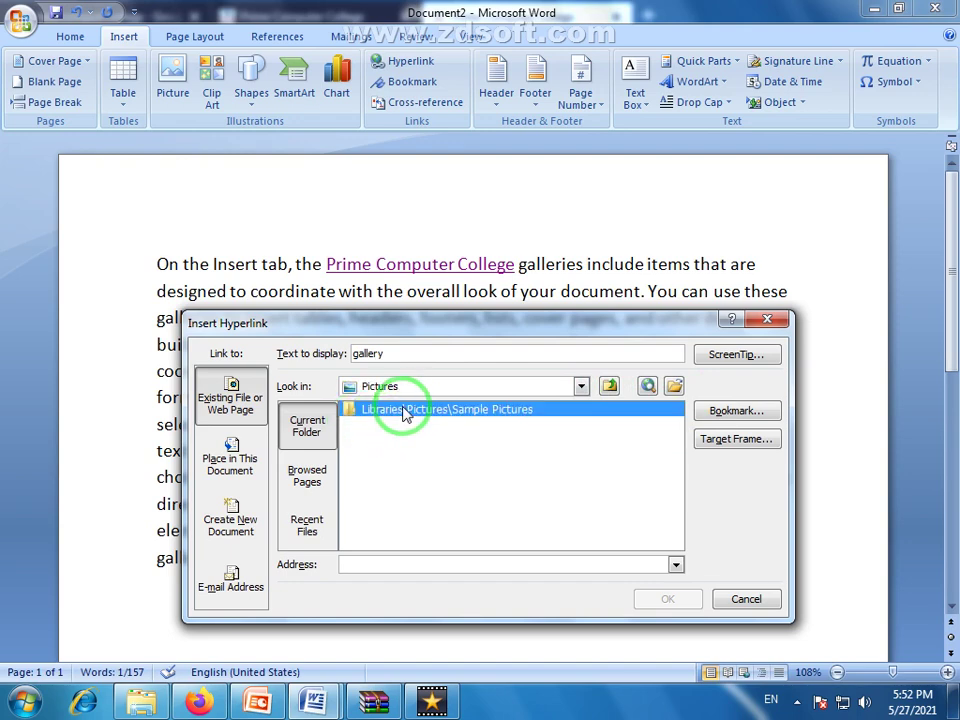
left_click(581, 387)
left_click(415, 523)
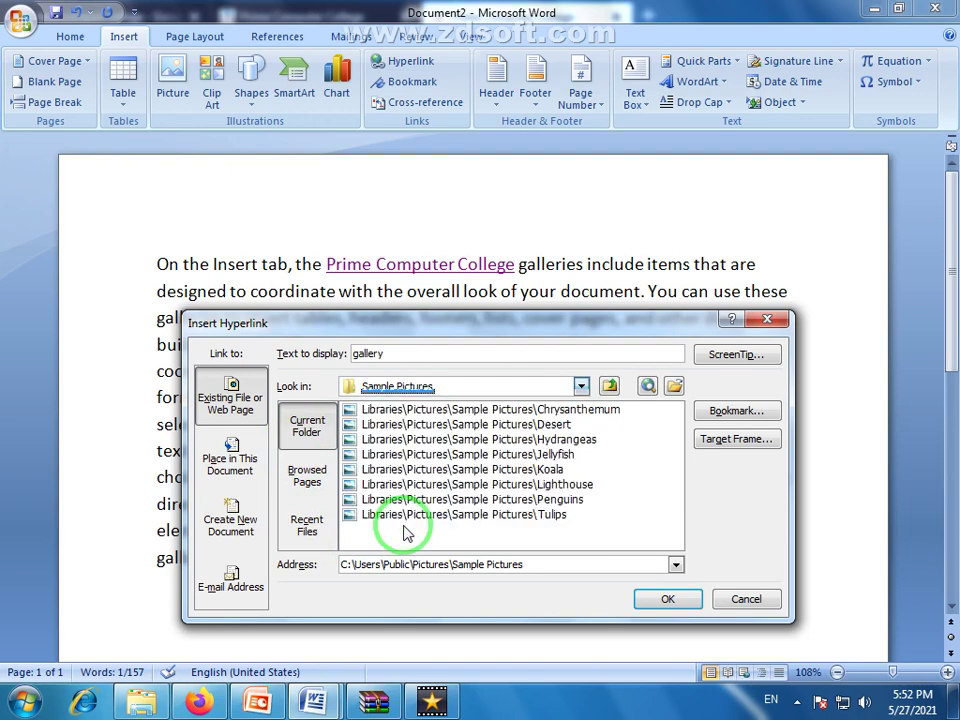
left_click(666, 598)
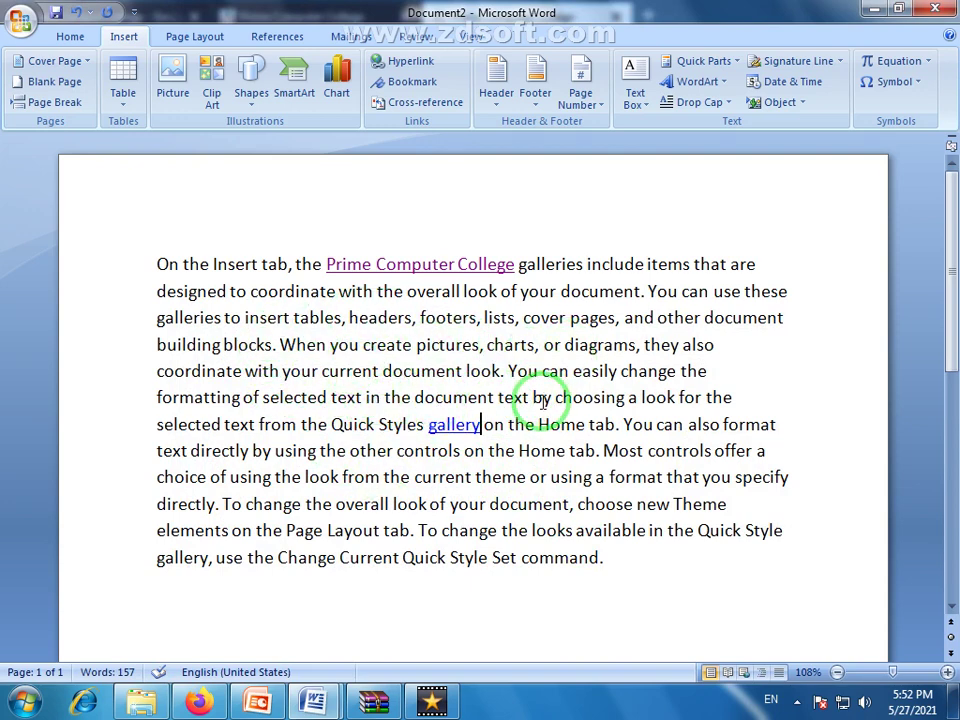
left_click(450, 428, "ctrl")
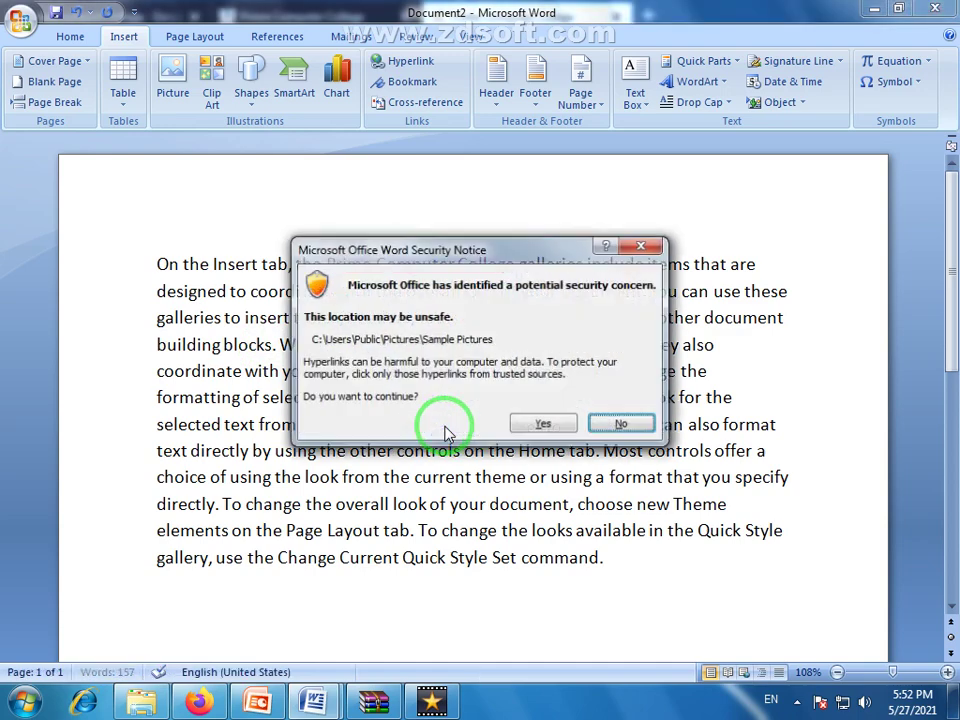
Accept the security notice, view Sample Pictures in Explorer, then close the Explorer window.
left_click(543, 424)
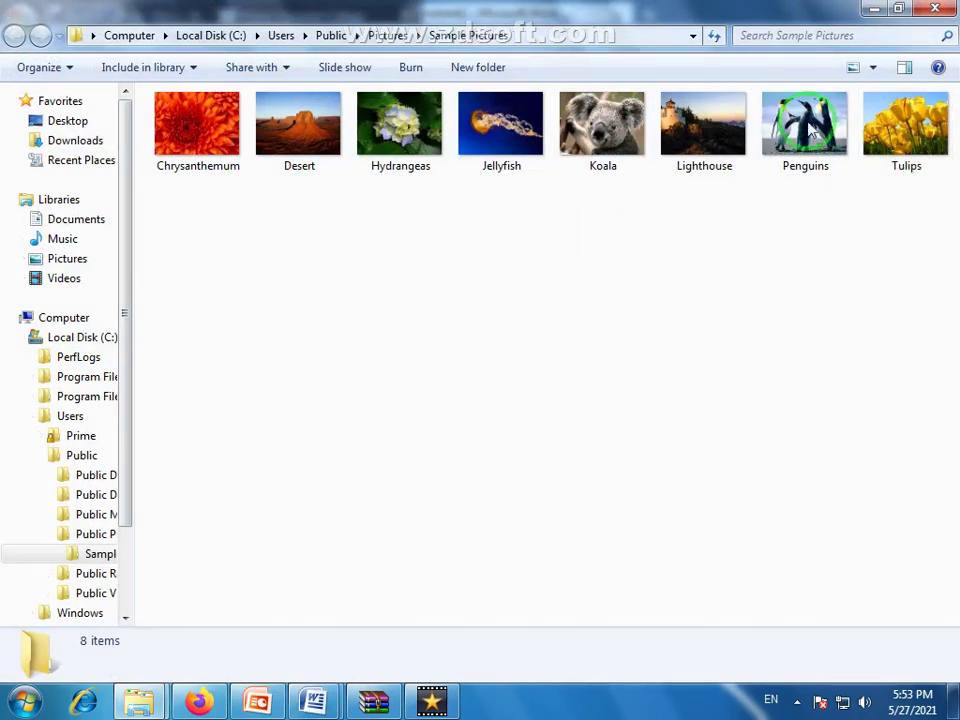
left_click(937, 10)
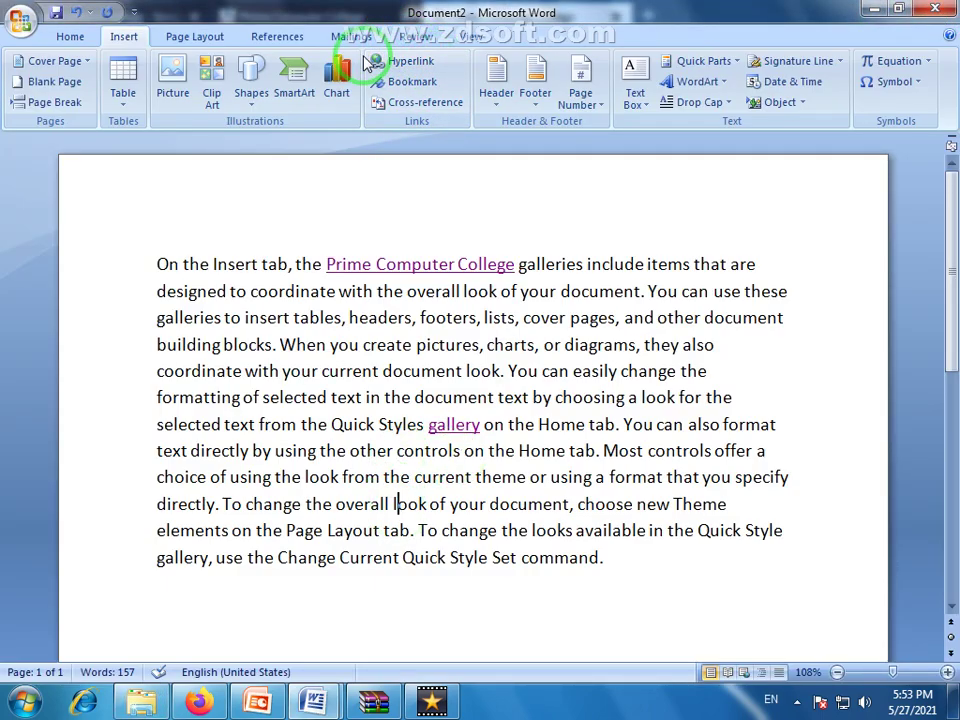
Select 'create pictures', try a Place in This Document hyperlink, then cancel without linking.
left_click_drag(279, 341, 351, 341)
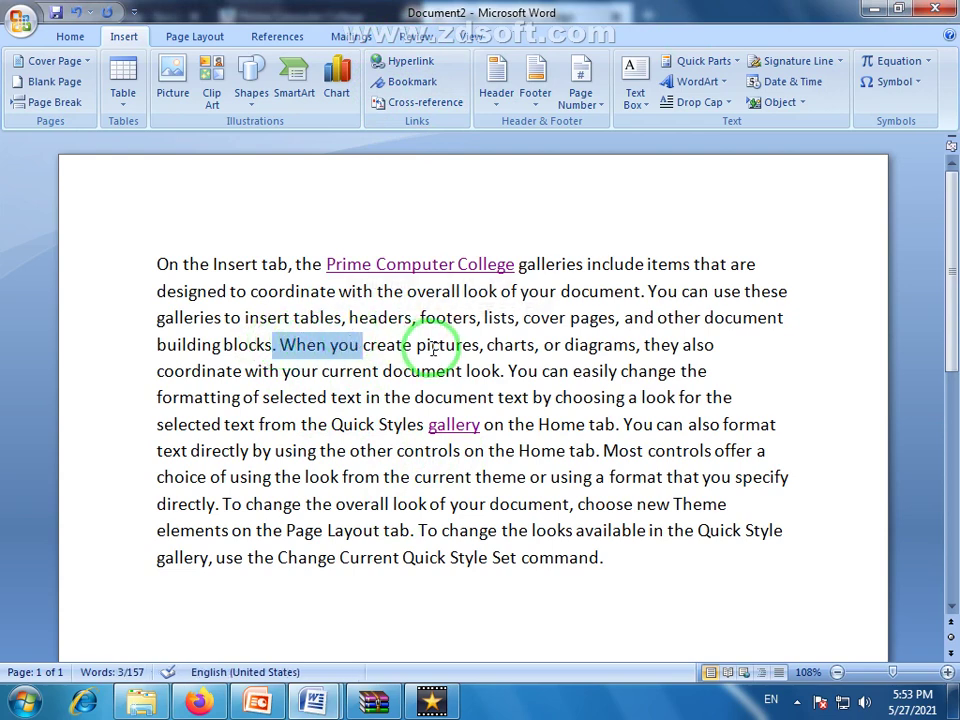
left_click(432, 346)
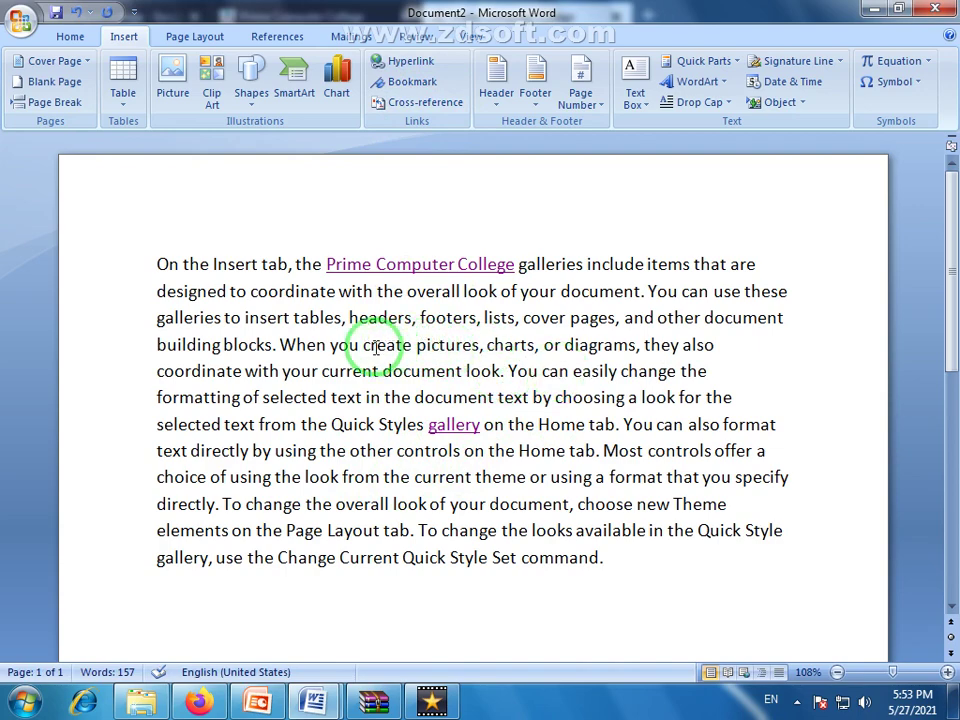
left_click_drag(363, 347, 479, 347)
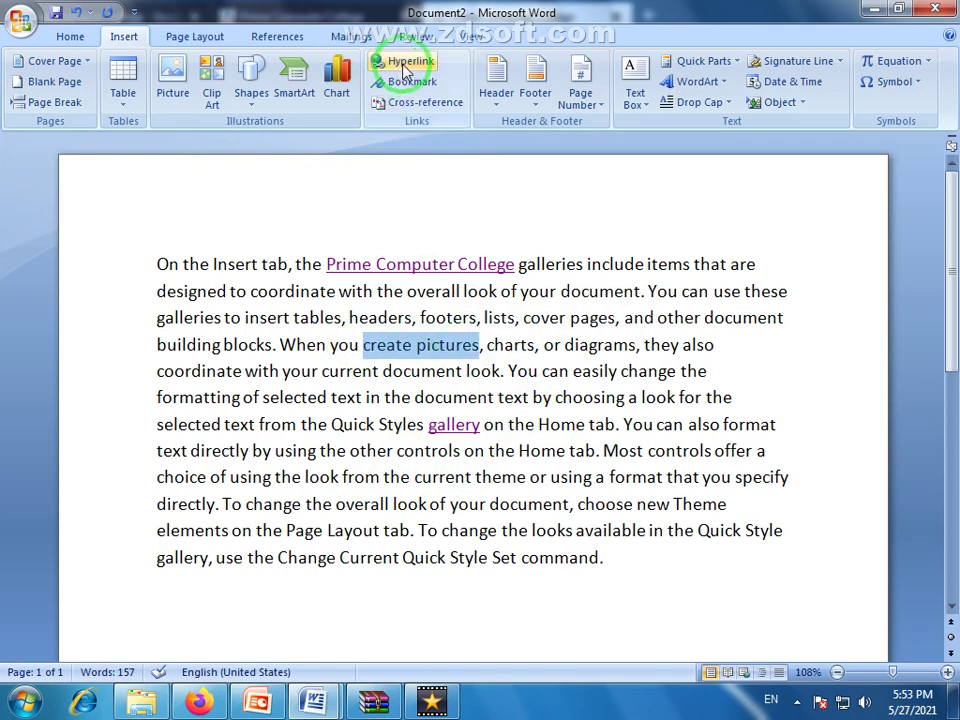
left_click(405, 61)
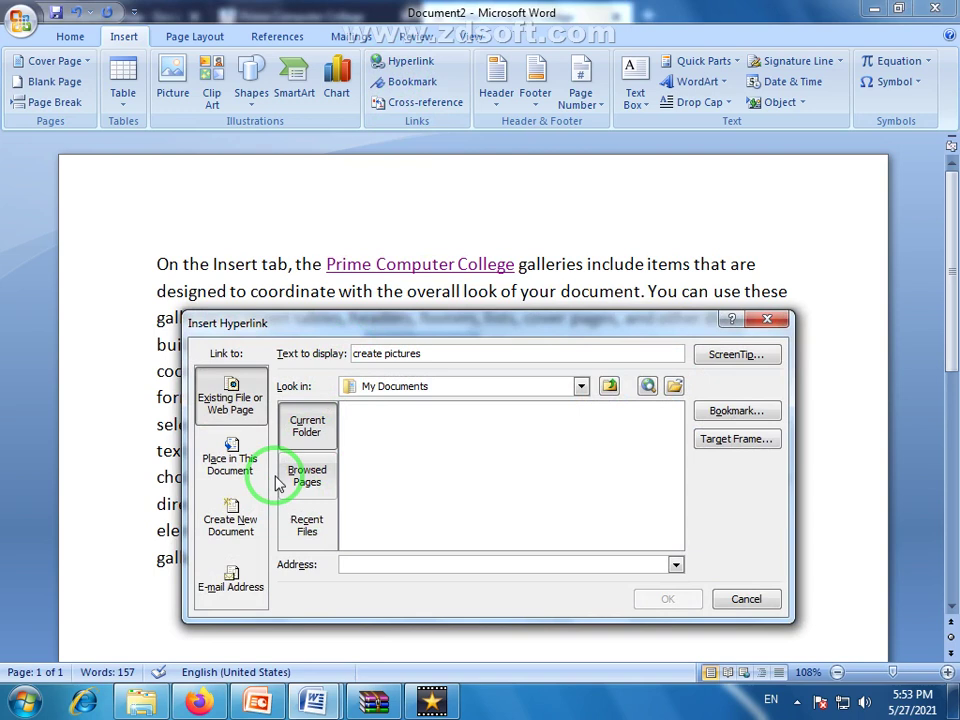
left_click(223, 472)
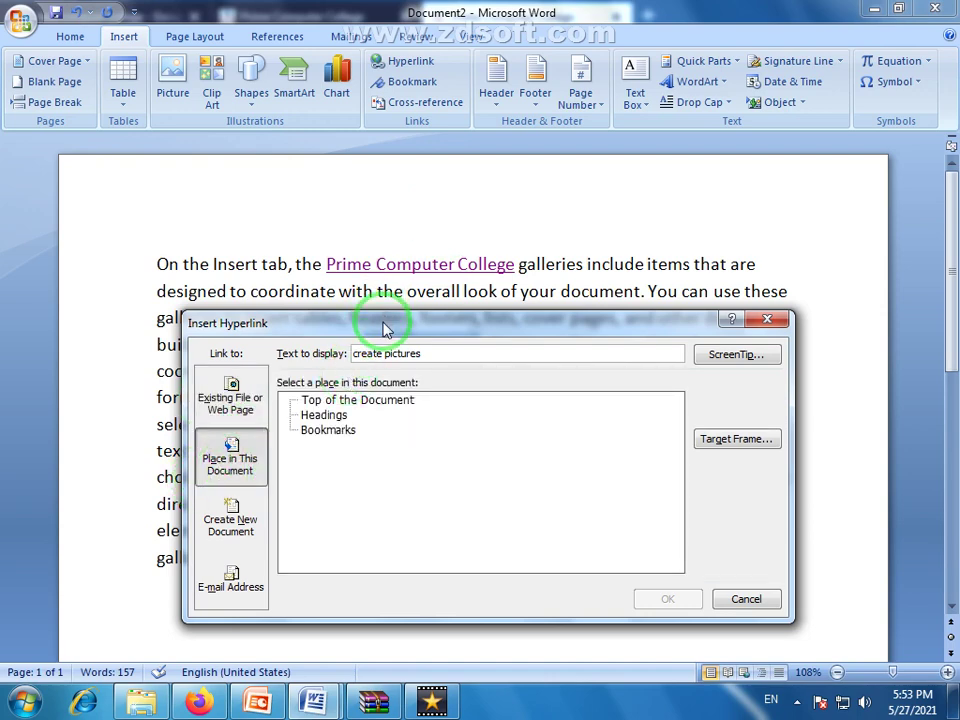
left_click_drag(386, 330, 440, 369)
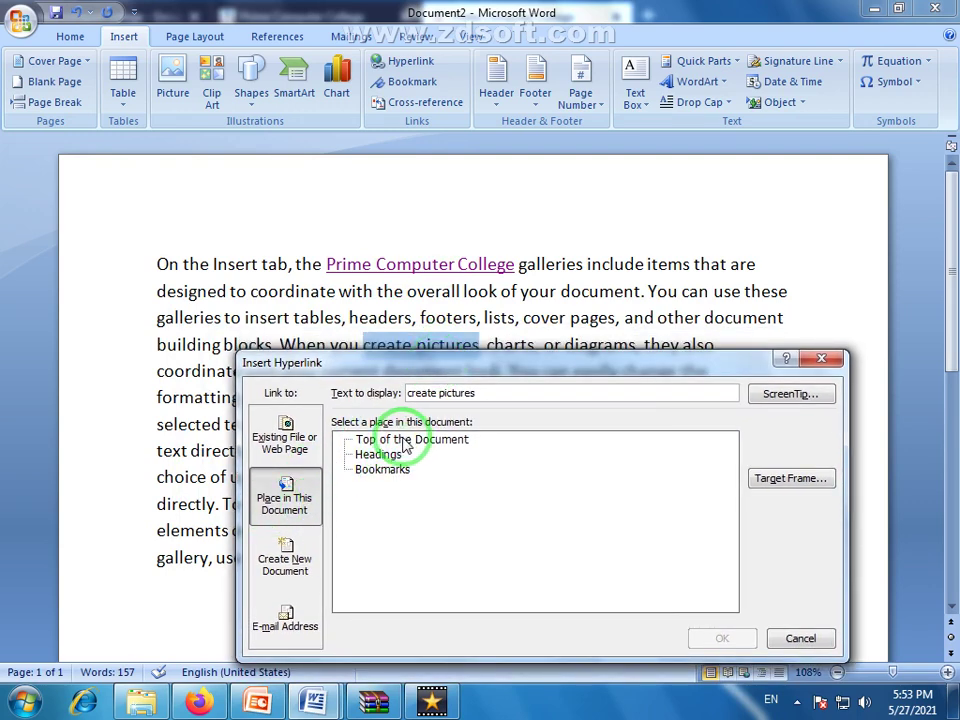
left_click_drag(476, 371, 432, 301)
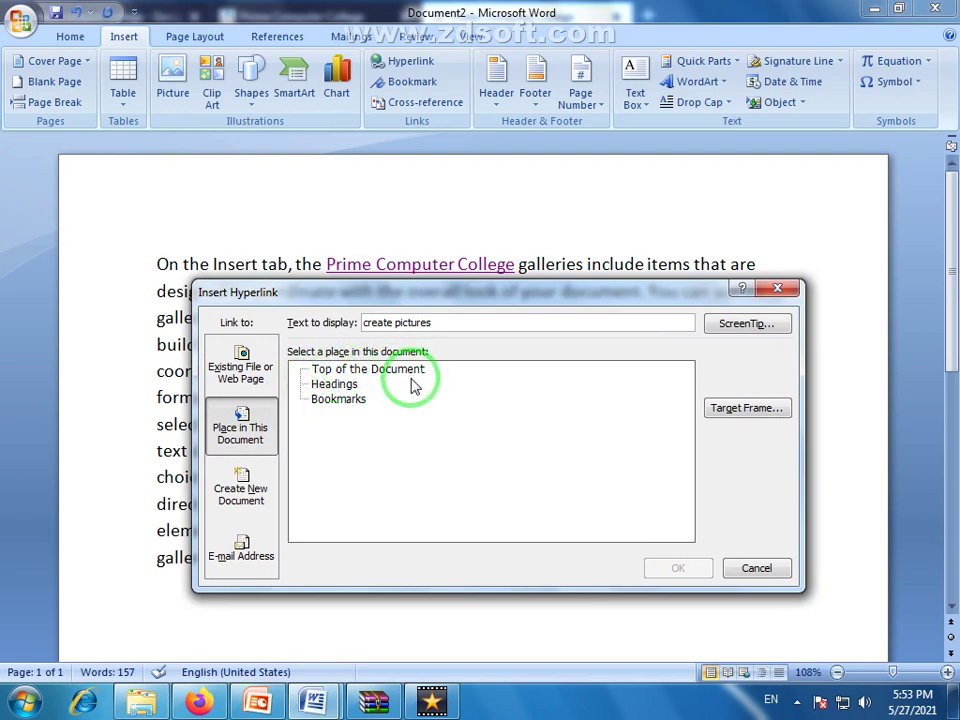
left_click(778, 289)
type("=rand(20,5)")
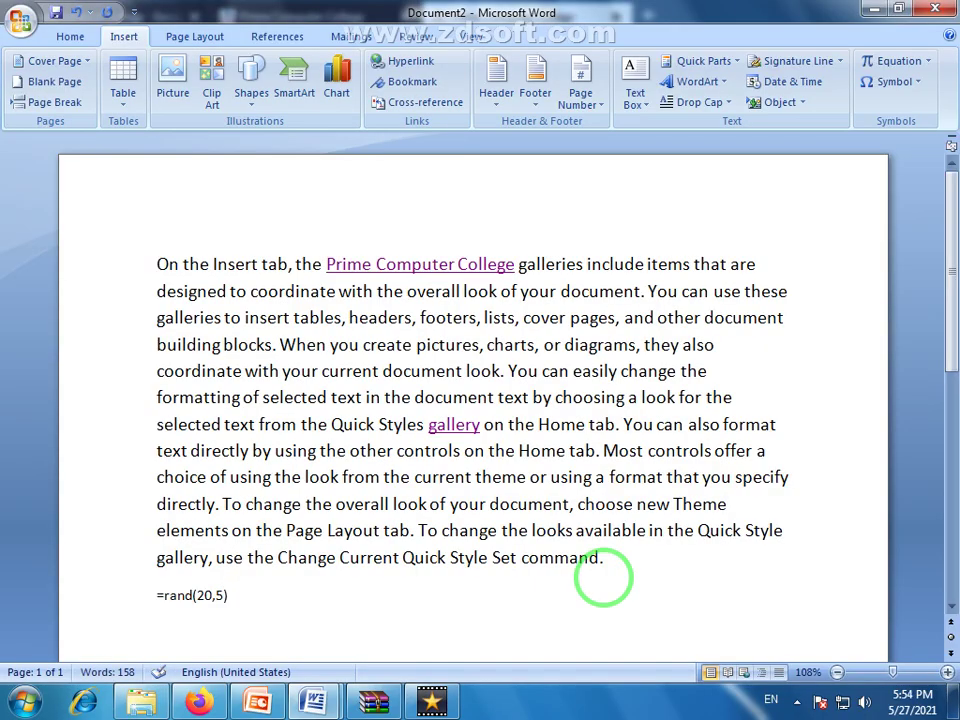
Expand =rand(20,5) into four pages of sample text and select 'Page Layout tab.' on page 3.
key("Return")
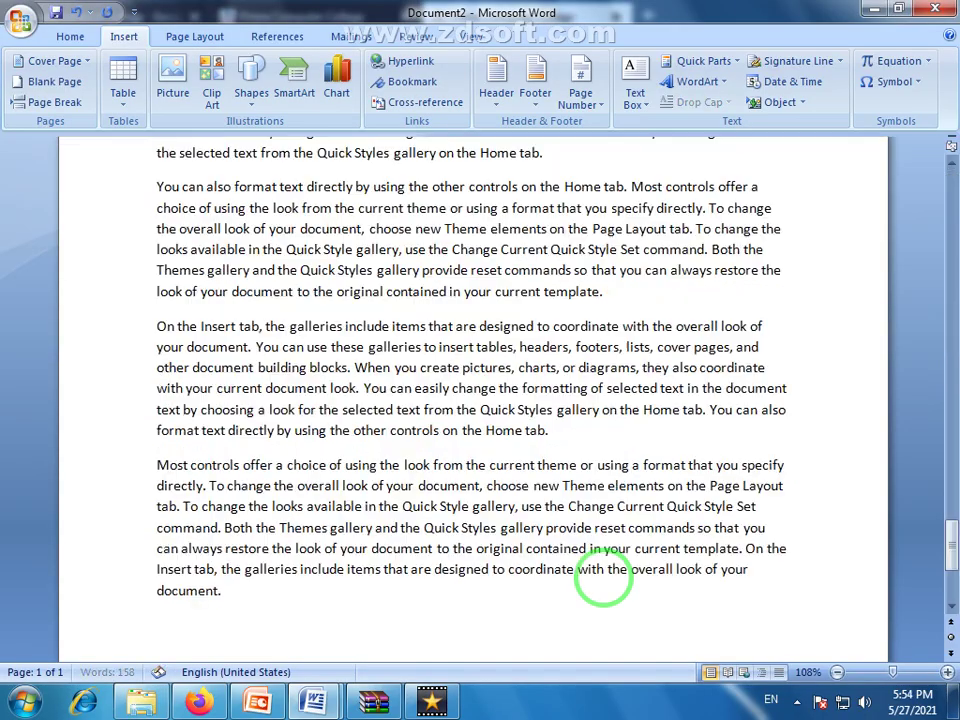
scroll(640, 560, "up", 5)
scroll(643, 567, "up", 5)
scroll(643, 567, "up", 5)
scroll(643, 567, "up", 5)
scroll(643, 567, "up", 5)
scroll(643, 567, "up", 5)
scroll(643, 567, "up", 10)
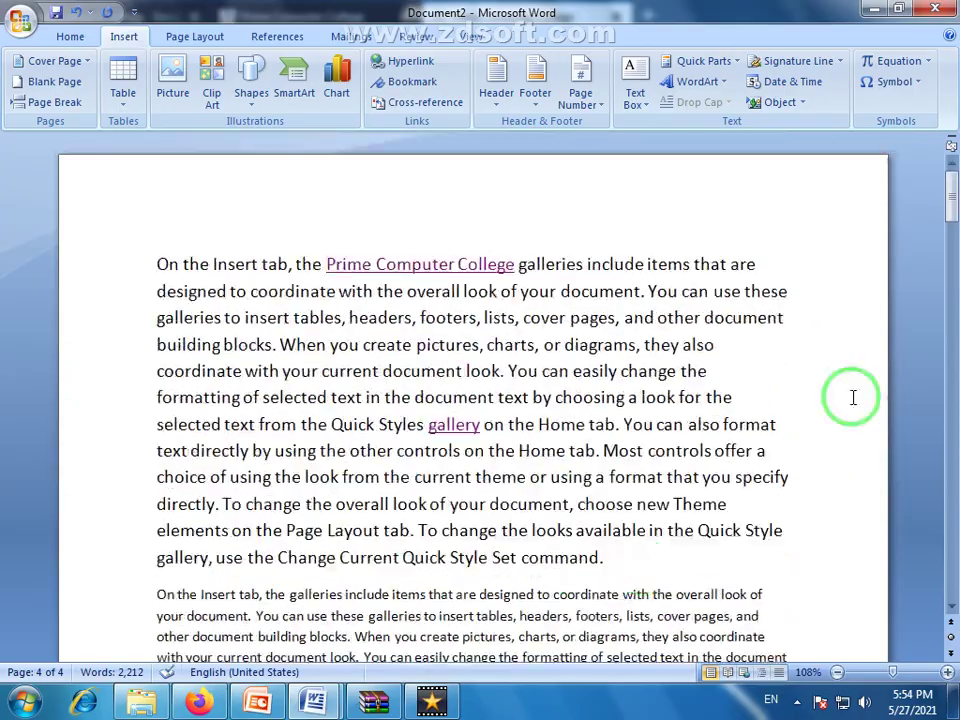
left_click_drag(949, 199, 949, 430)
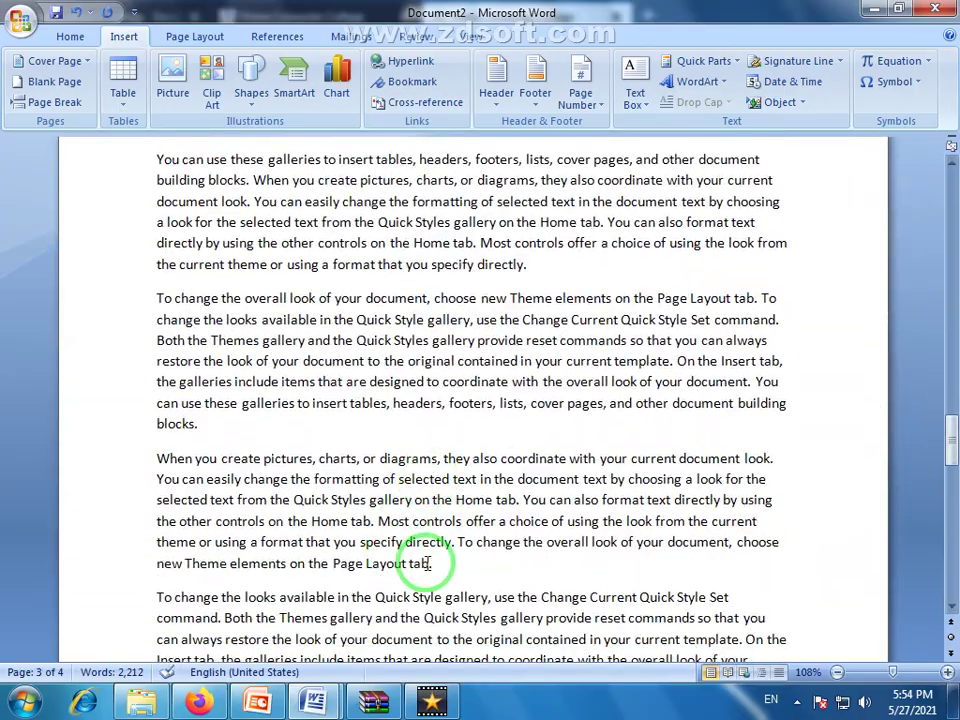
left_click_drag(433, 563, 333, 563)
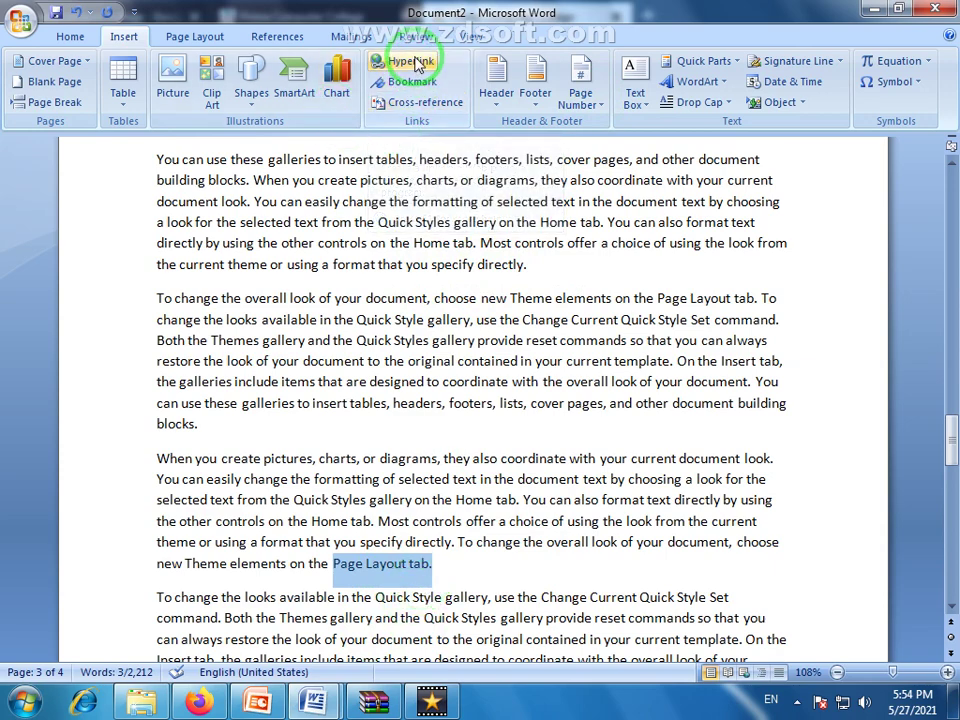
Link 'Page Layout tab.' to Top of the Document and Ctrl+click it to test.
left_click(400, 62)
left_click(241, 432)
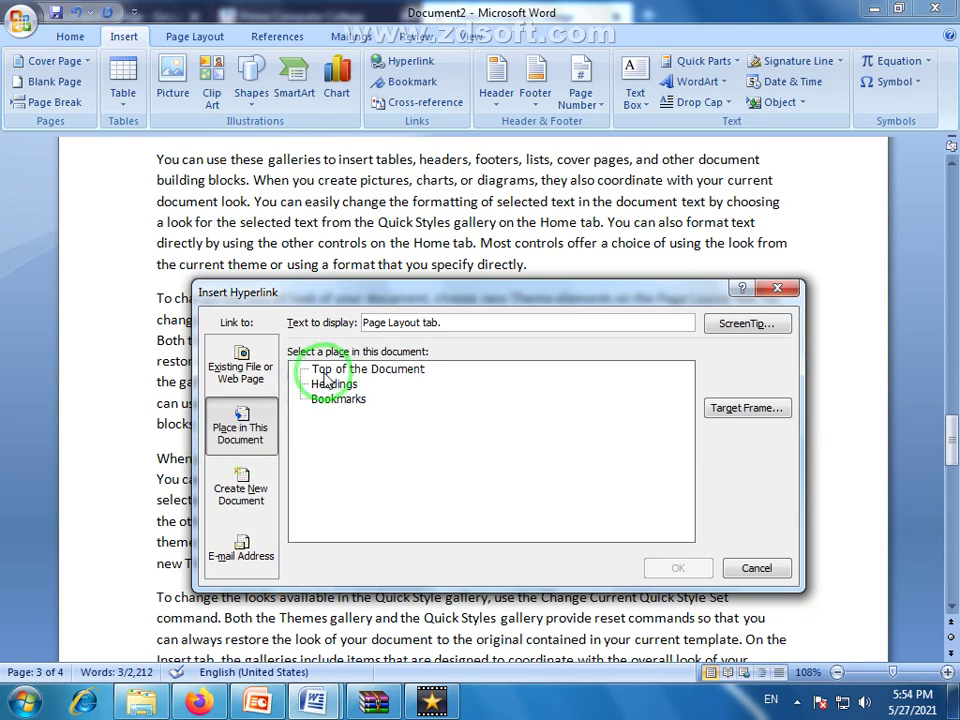
left_click(395, 370)
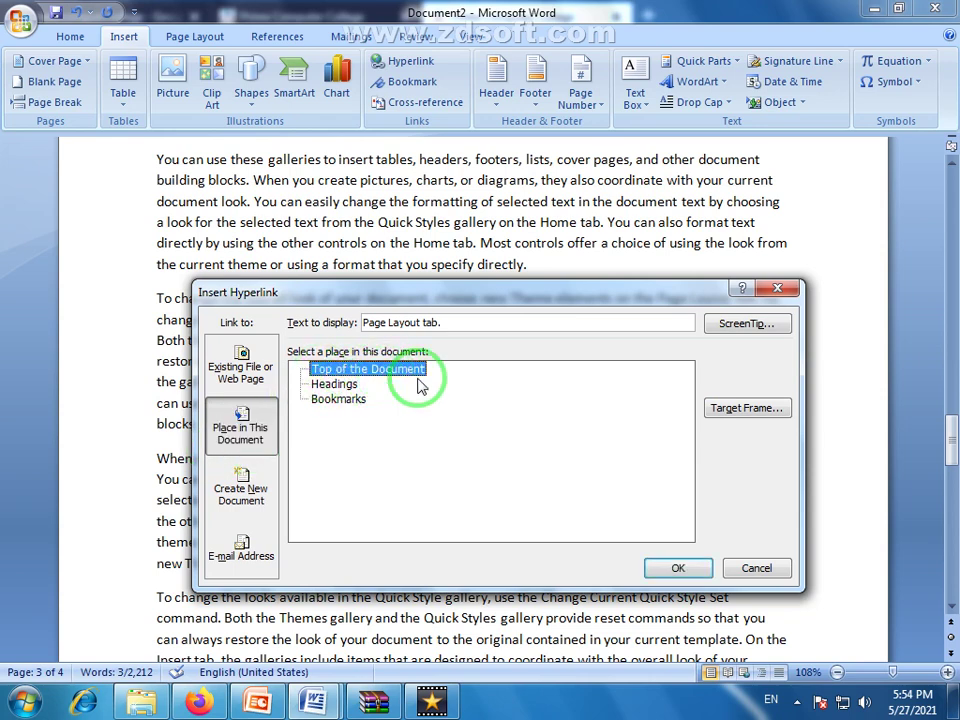
left_click(668, 570)
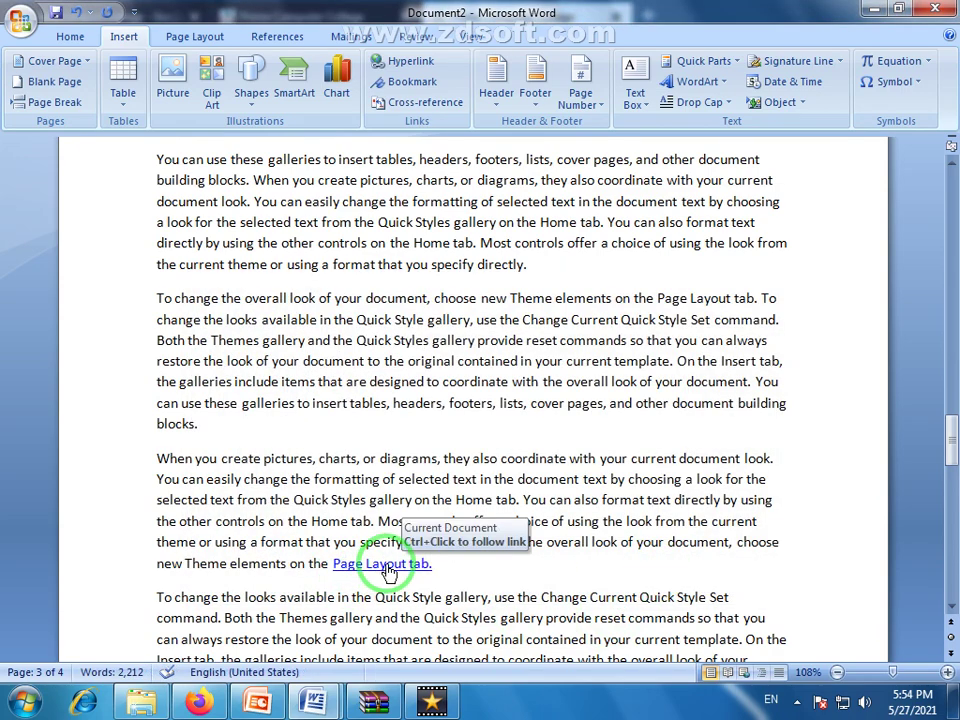
left_click(336, 564, "ctrl")
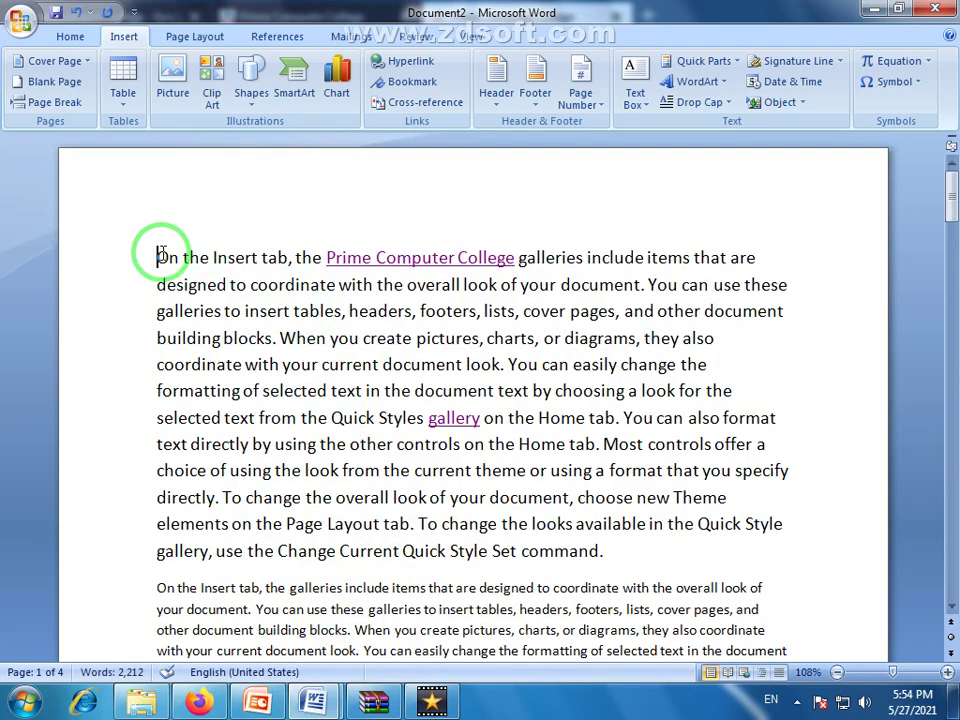
Select and clear a block of text near the document start, then reopen the Insert Hyperlink dialog.
left_click_drag(160, 256, 580, 712)
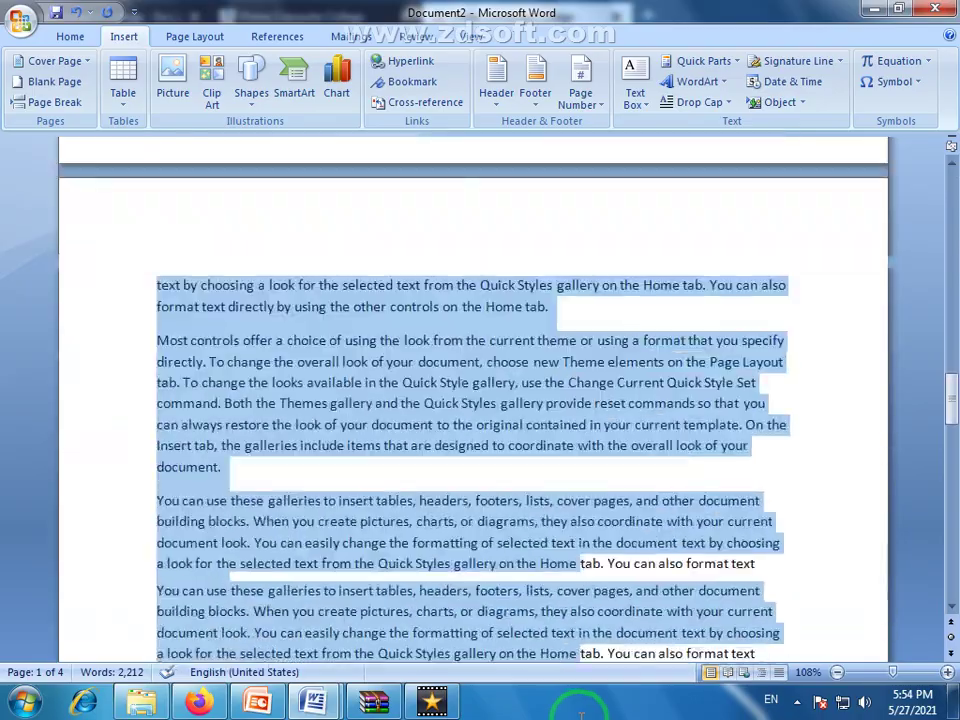
left_click_drag(580, 712, 766, 535)
left_click(767, 542)
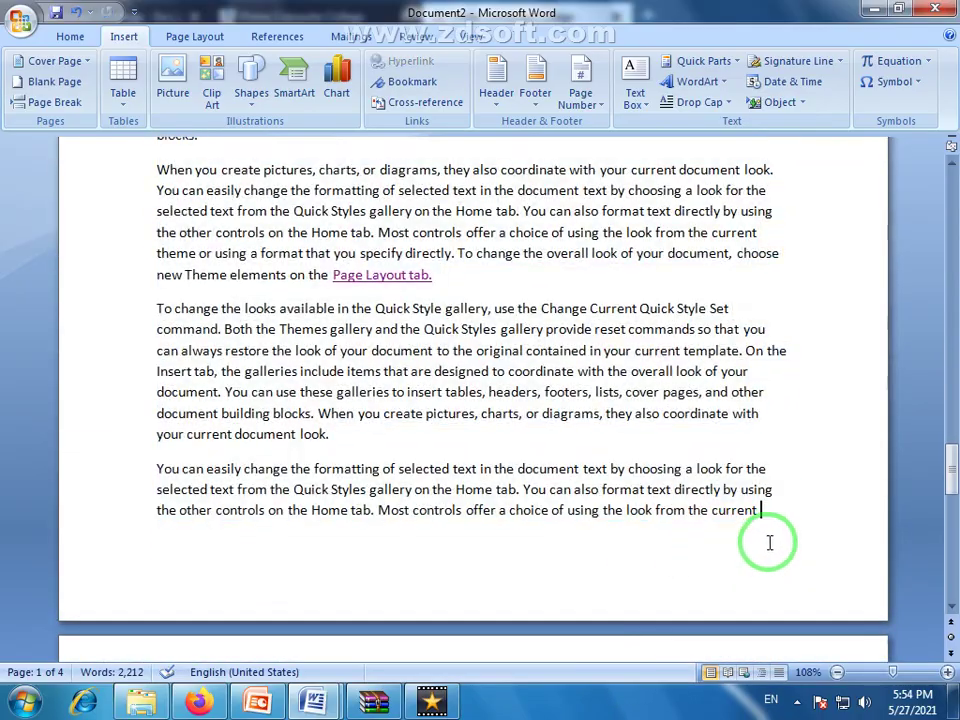
left_click_drag(951, 470, 951, 185)
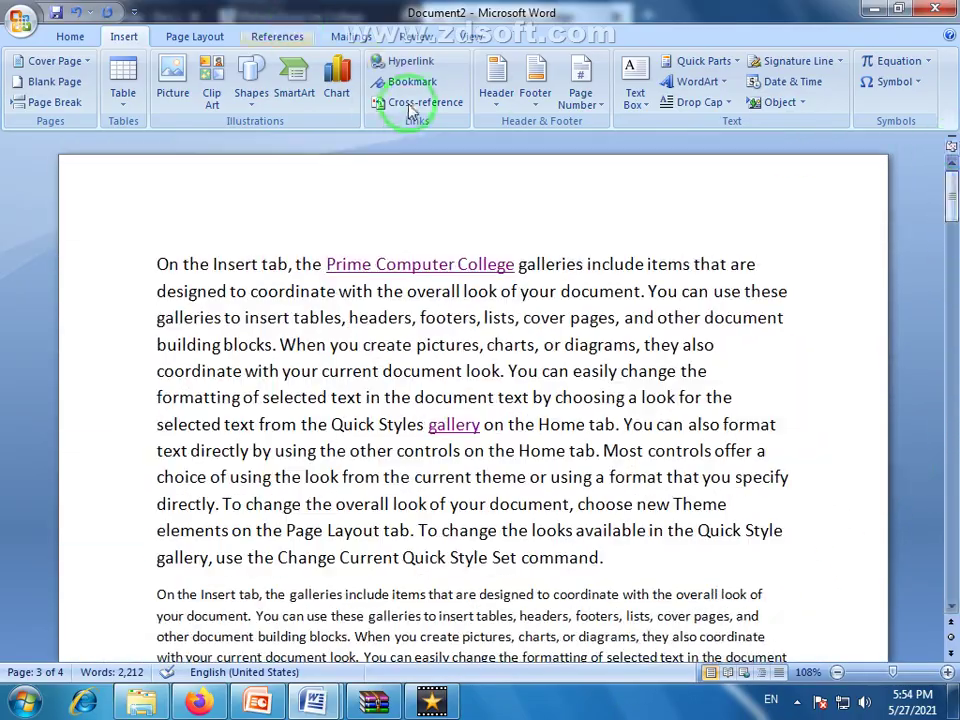
left_click(396, 60)
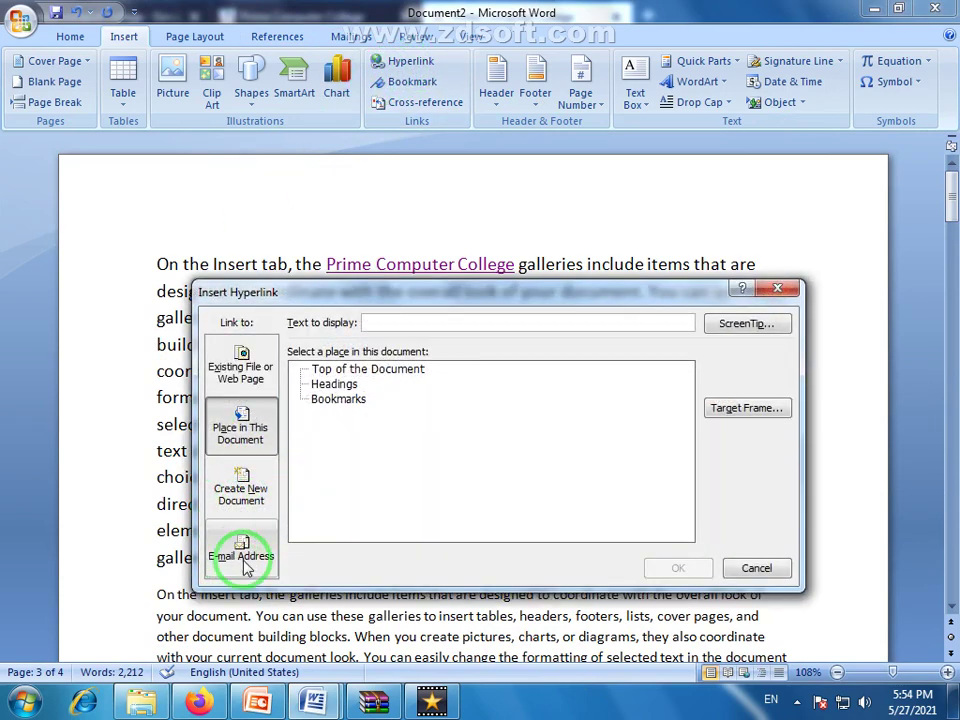
left_click(240, 565)
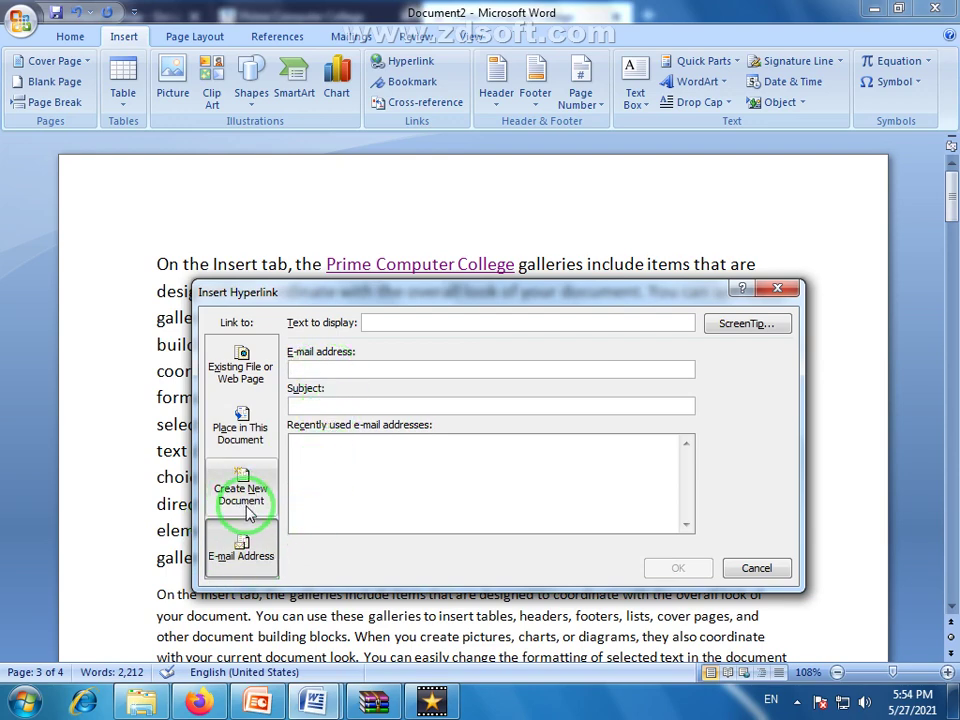
left_click_drag(489, 293, 406, 308)
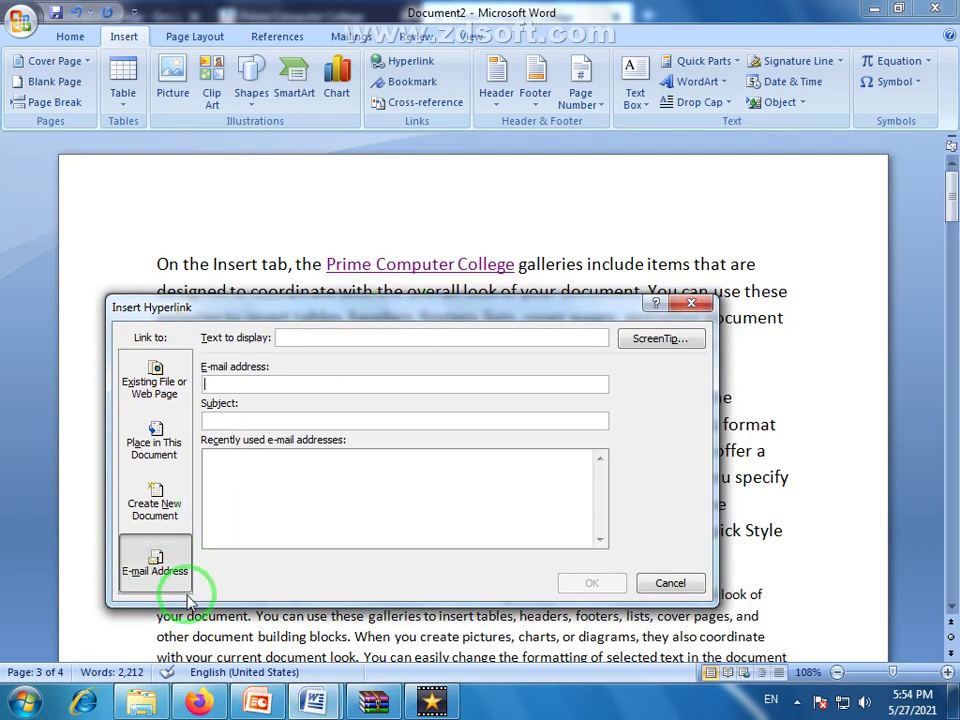
left_click_drag(506, 309, 518, 308)
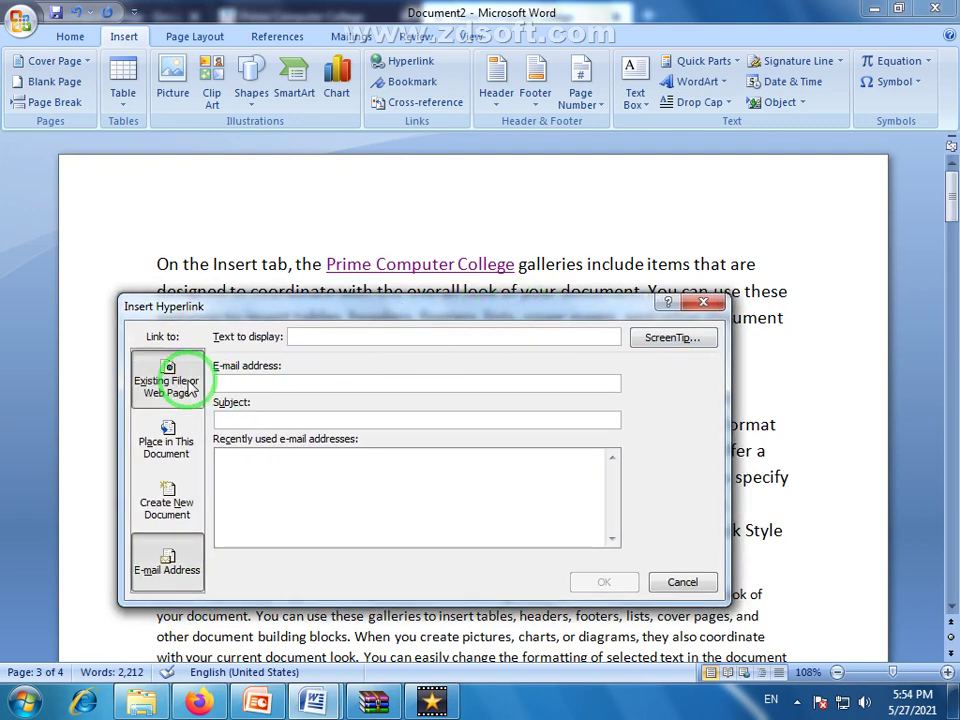
left_click(190, 388)
left_click_drag(362, 307, 376, 326)
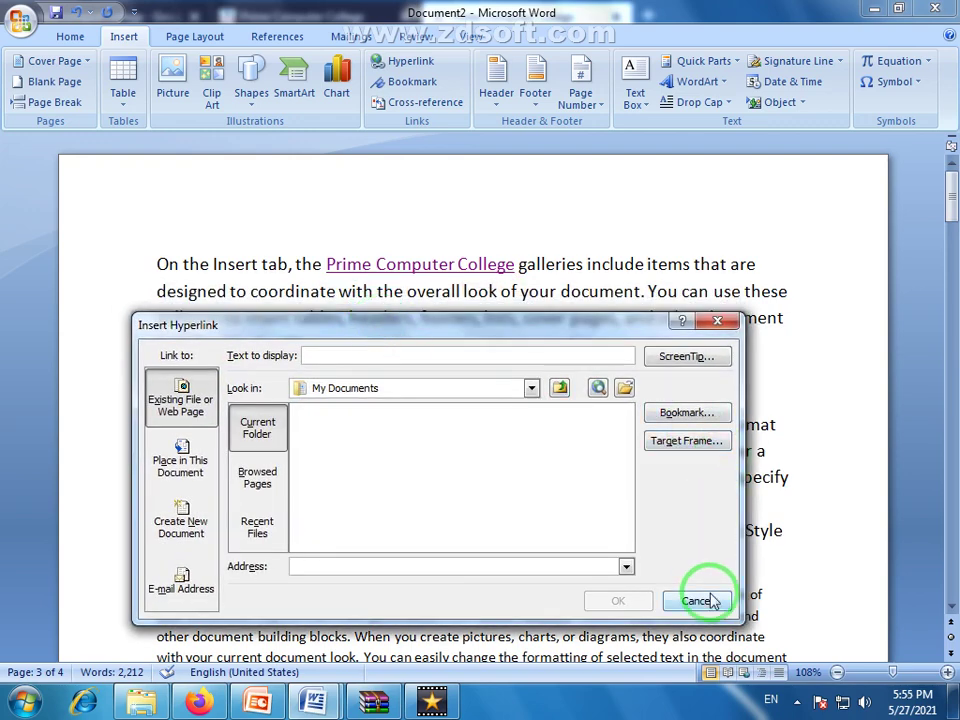
left_click(698, 601)
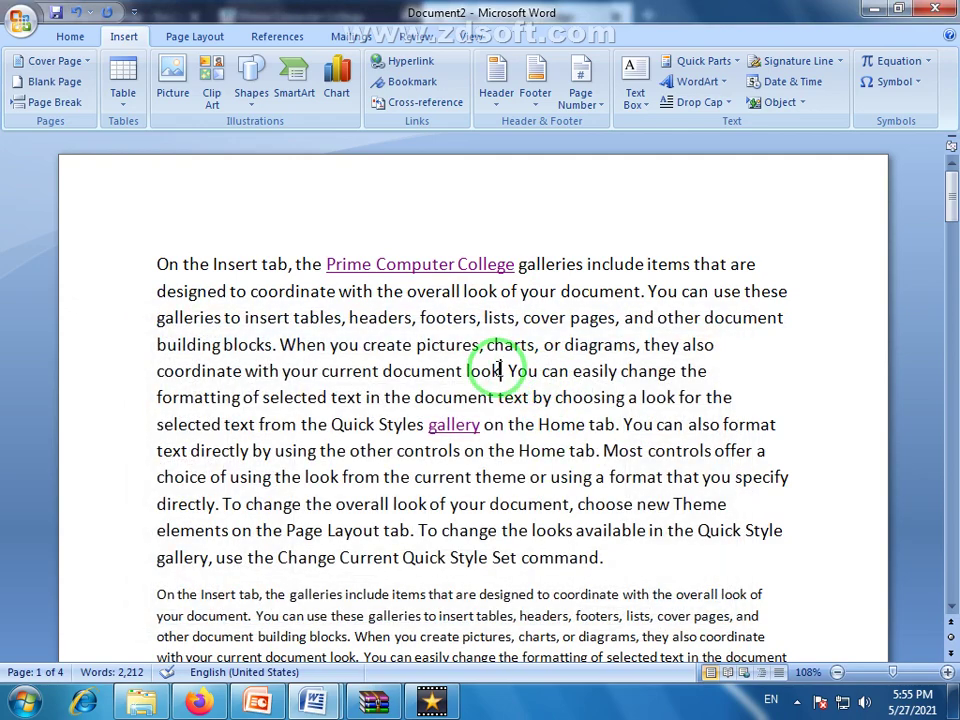
left_click_drag(500, 370, 384, 370)
left_click(404, 61)
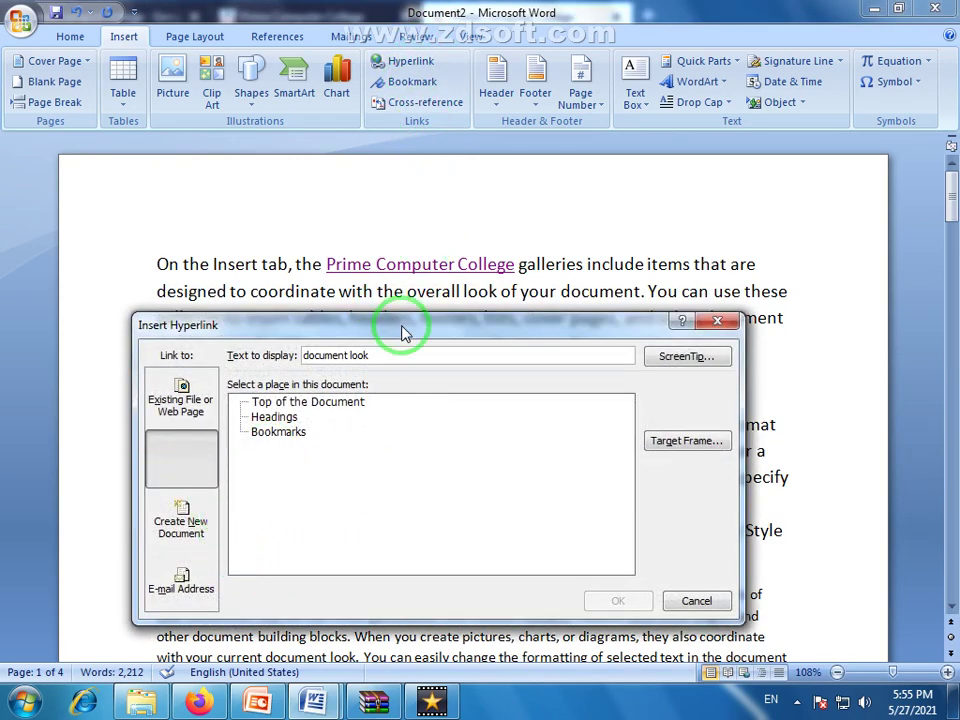
left_click_drag(401, 326, 401, 316)
left_click(697, 591)
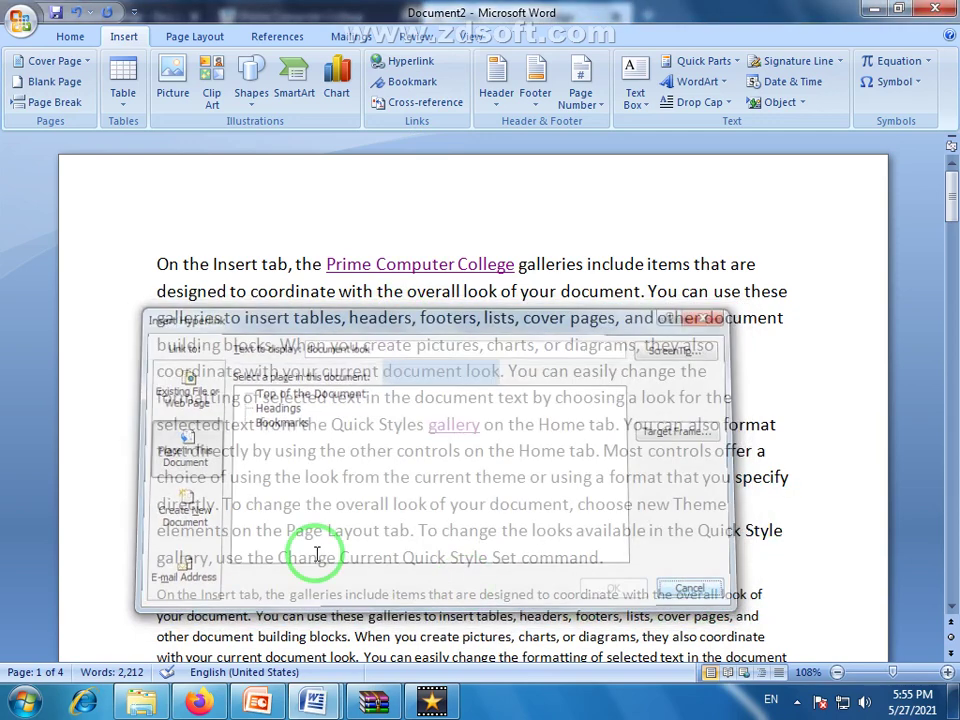
left_click(438, 451)
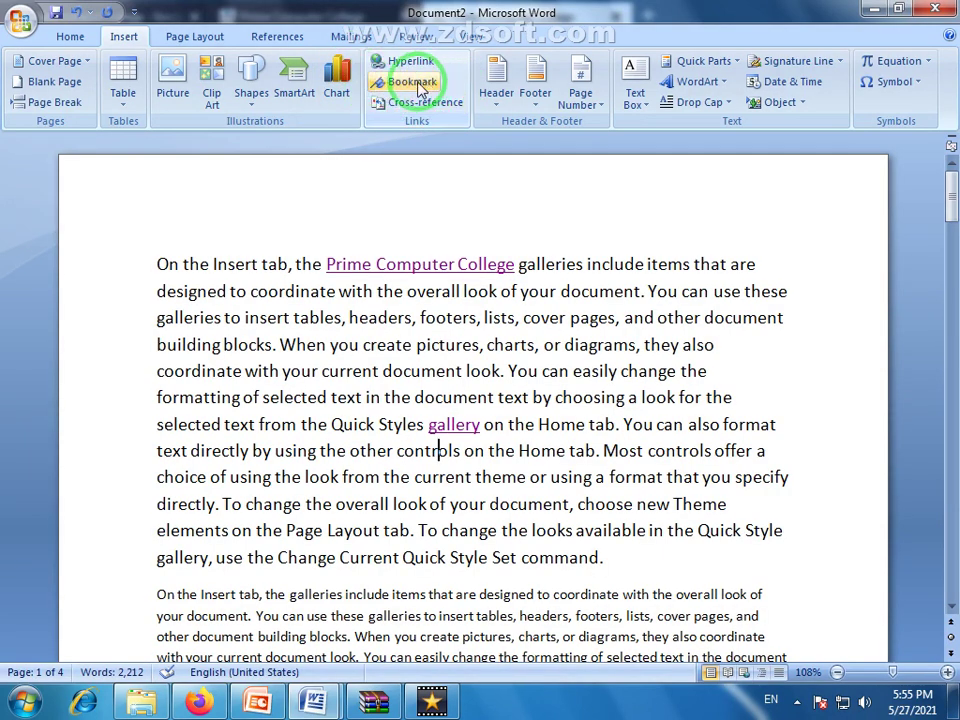
left_click(411, 88)
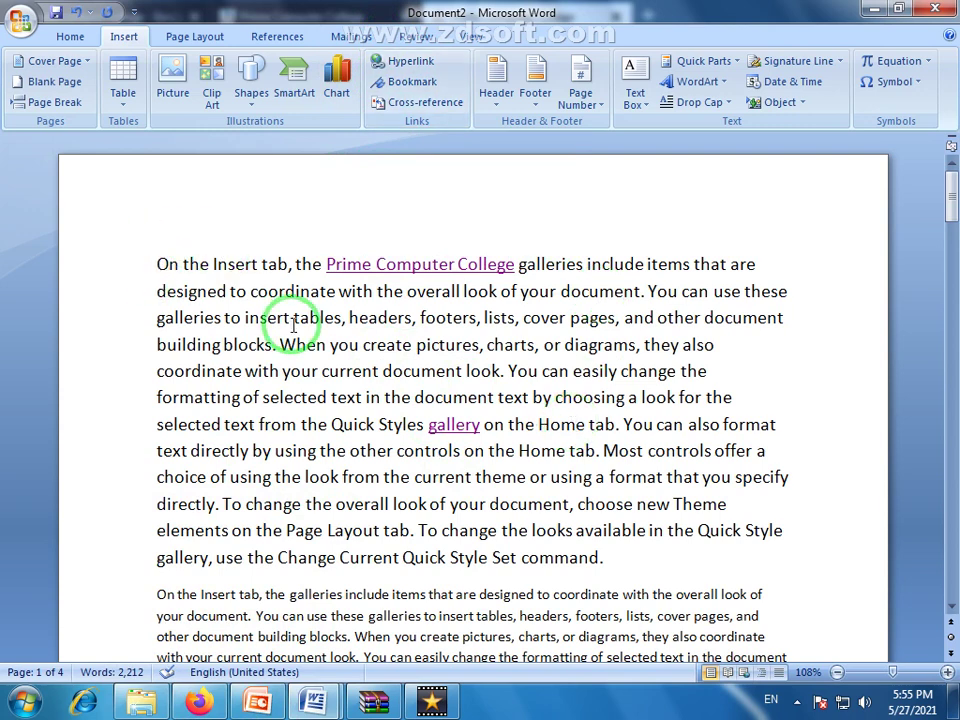
left_click(291, 318)
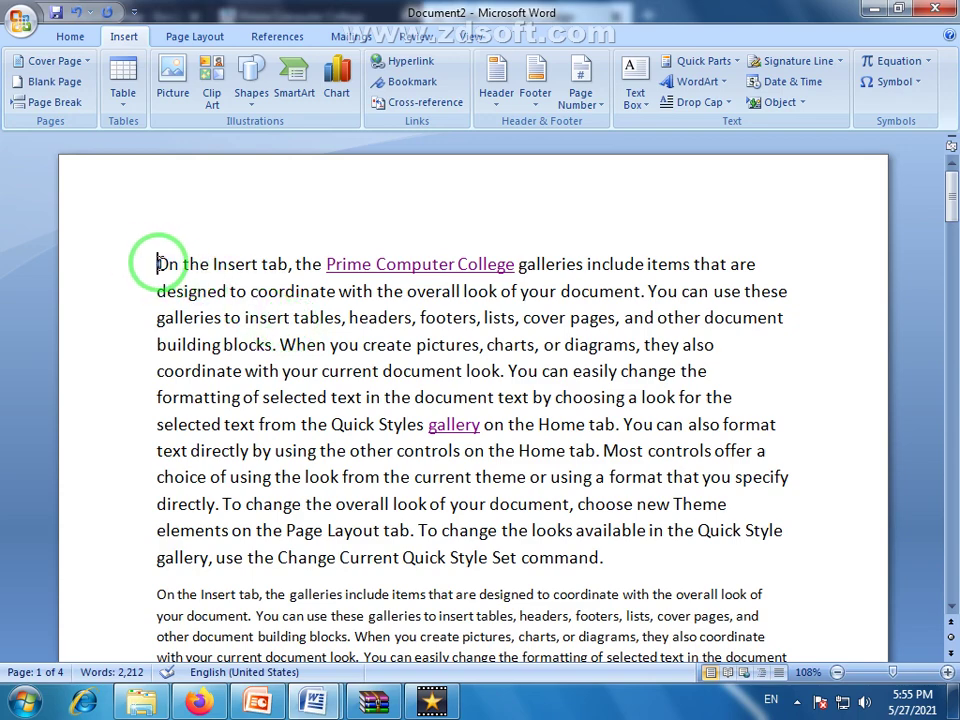
left_click_drag(157, 263, 283, 420)
left_click(317, 476)
scroll(321, 452, "down", 2)
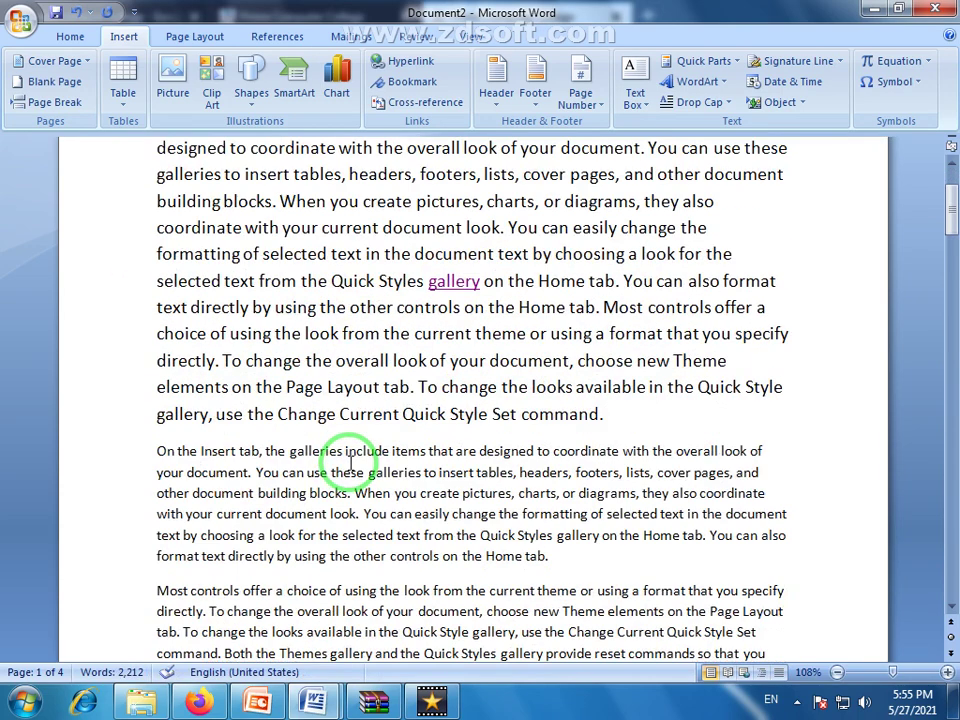
scroll(348, 462, "down", 3)
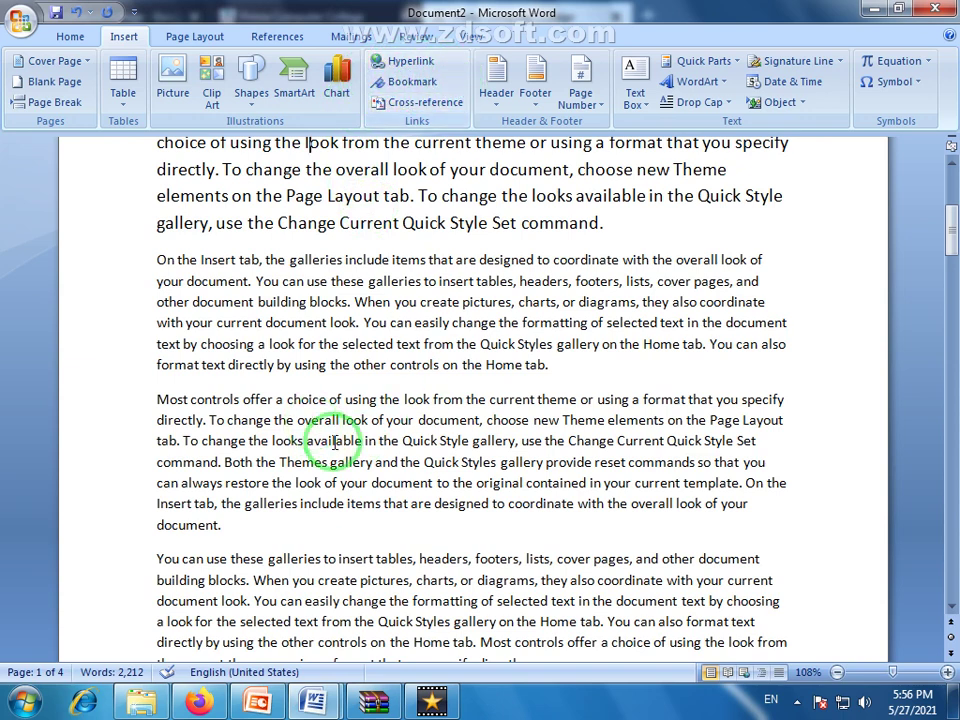
left_click(389, 80)
left_click_drag(950, 222, 947, 575)
type("=rand(50,8)")
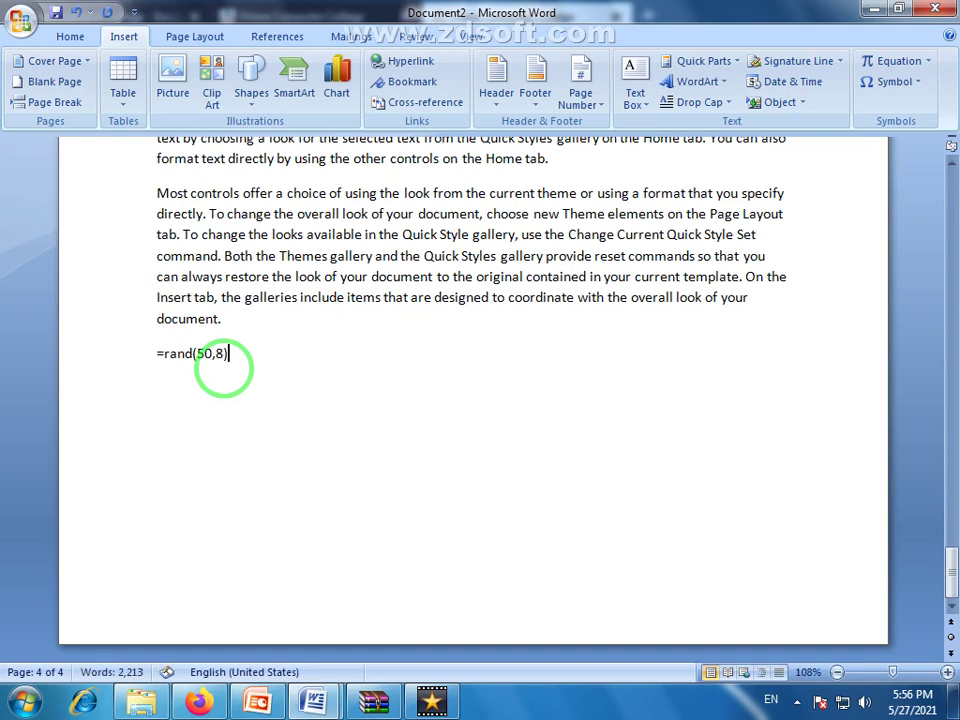
Expand the =rand(50,8) formula into a large block of sample paragraphs at the document's end.
key("Return")
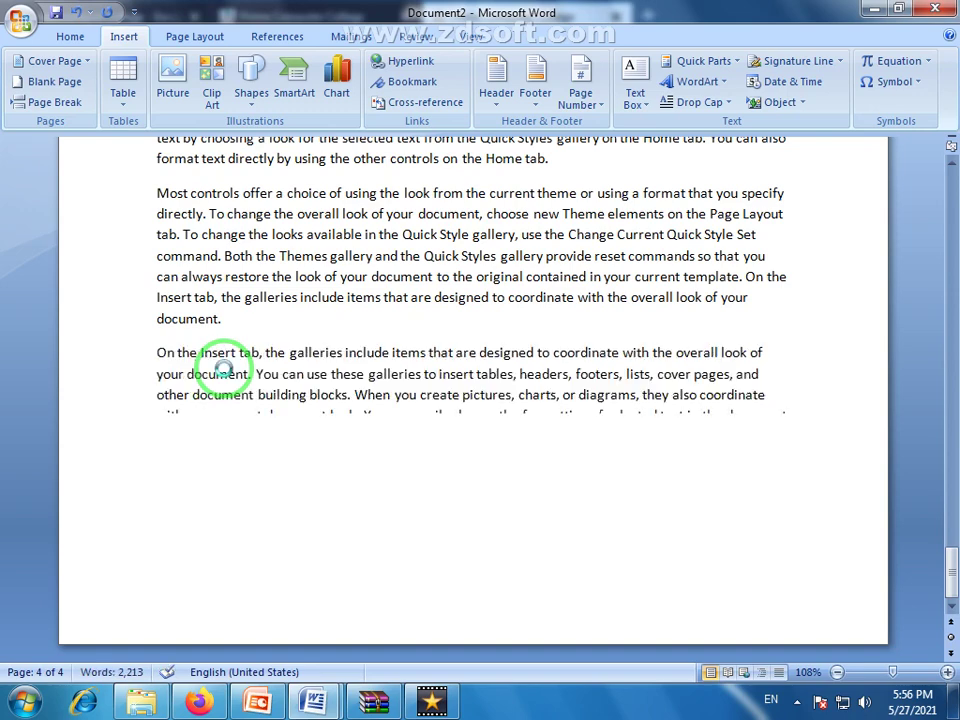
Zoom out to about 20% so the 17 pages show as thumbnails, five per row.
scroll(673, 568, "up", 2)
scroll(673, 568, "up", 5)
scroll(673, 568, "up", 5)
scroll(673, 568, "up", 5)
scroll(673, 568, "up", 5)
scroll(675, 568, "up", 3)
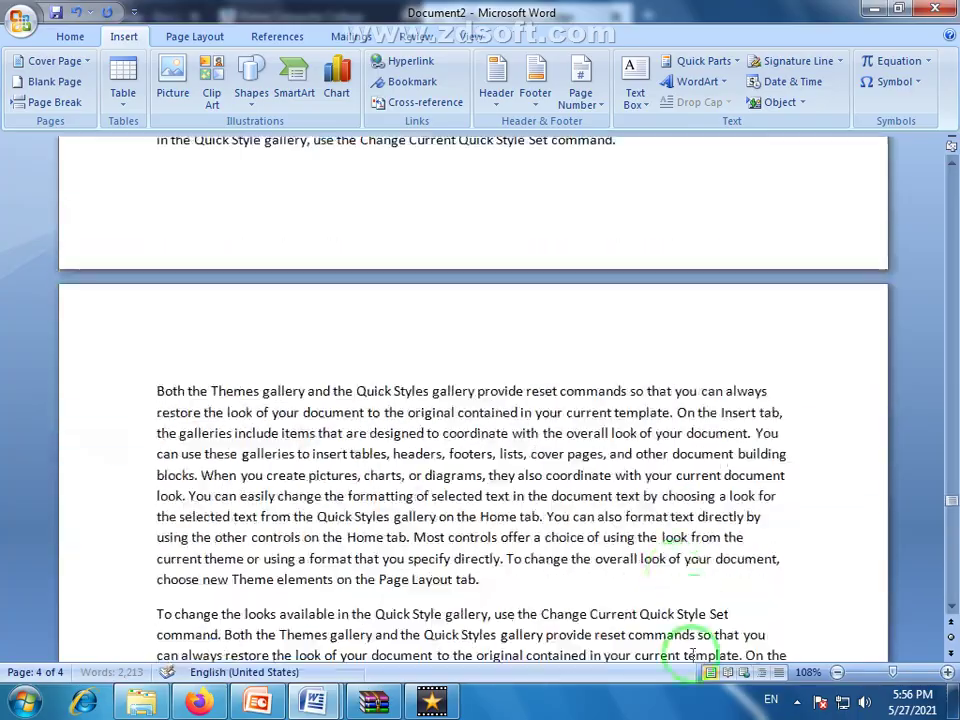
left_click(837, 672)
left_click(837, 672)
left_click(837, 672)
left_click(837, 672)
left_click(837, 672)
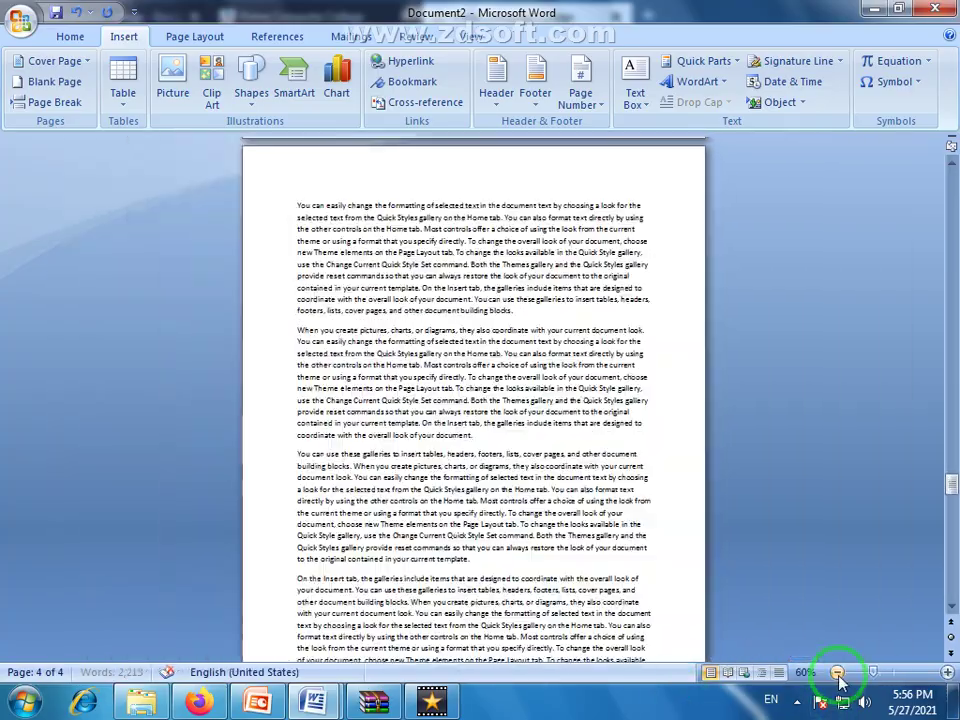
left_click(837, 672)
left_click(837, 672)
left_click(837, 672)
left_click(837, 672)
left_click(837, 672)
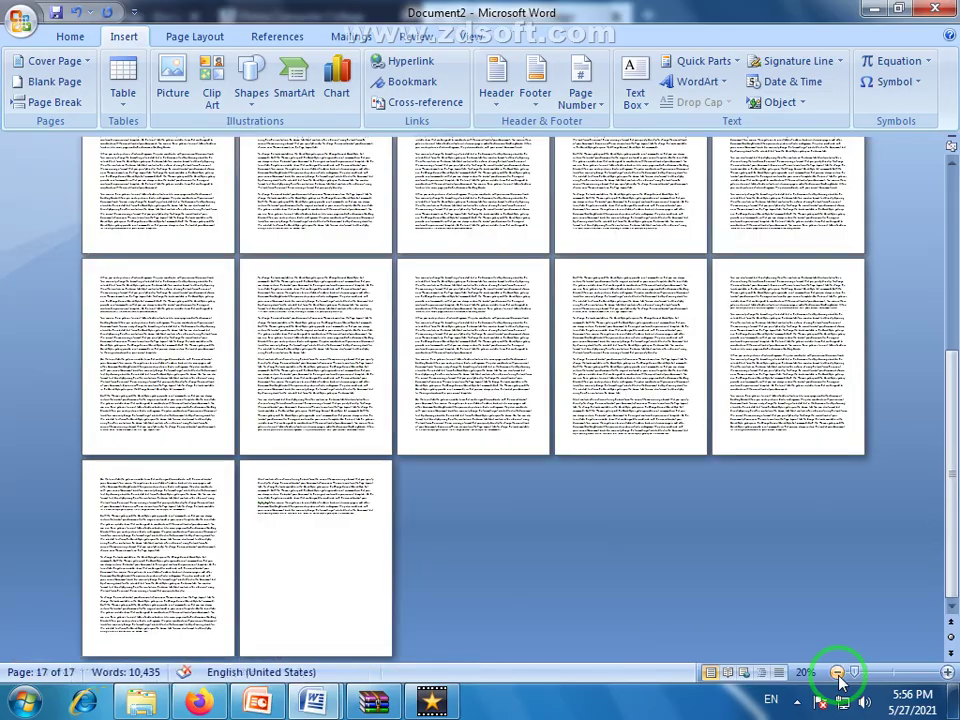
left_click(947, 672)
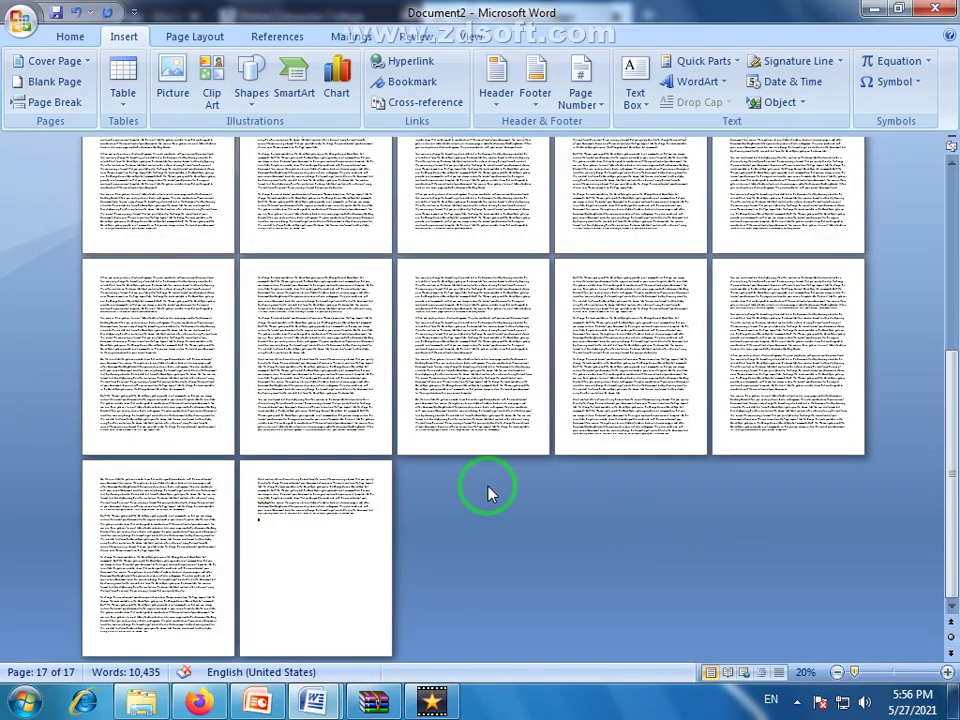
Scroll back to page 1 and start restoring the normal zoom level.
scroll(488, 495, "up", 3)
scroll(488, 495, "up", 3)
scroll(489, 487, "up", 3)
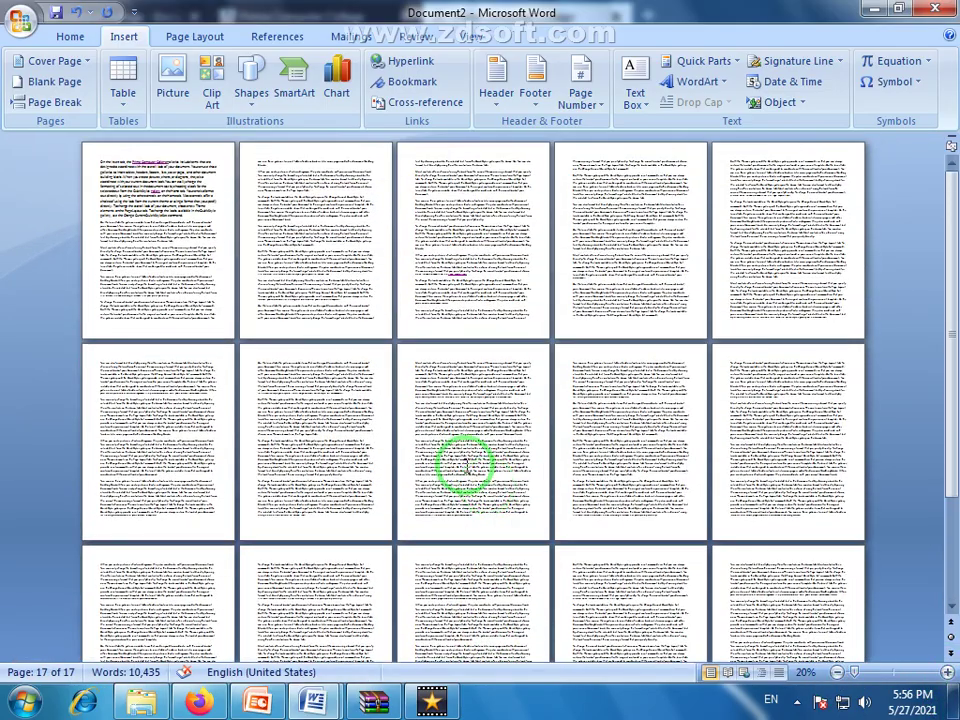
left_click(75, 162)
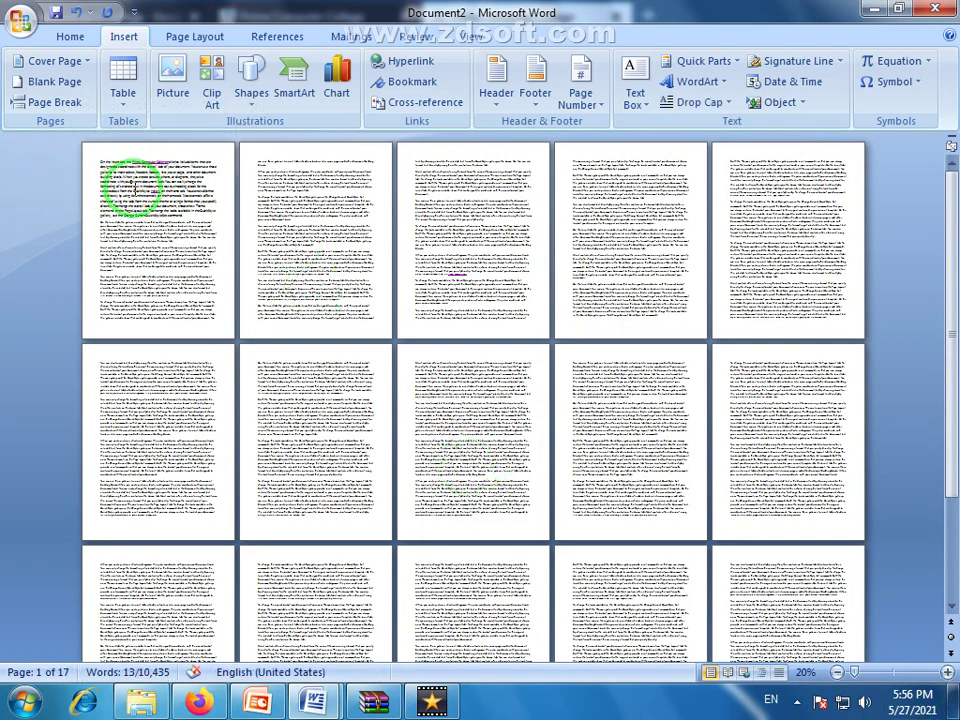
left_click(128, 188)
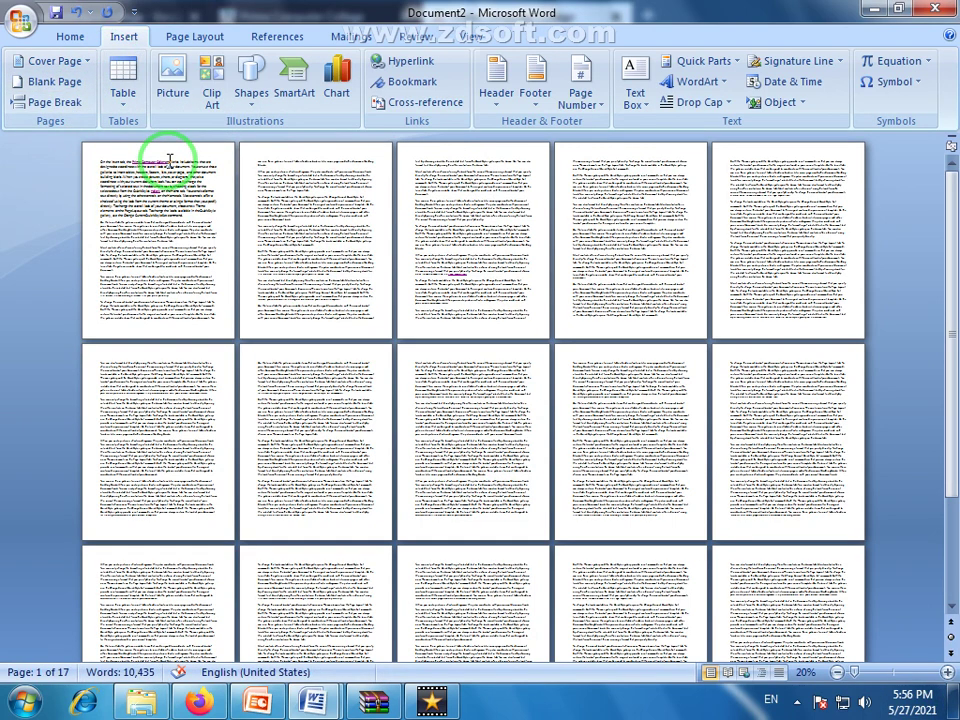
left_click(893, 672)
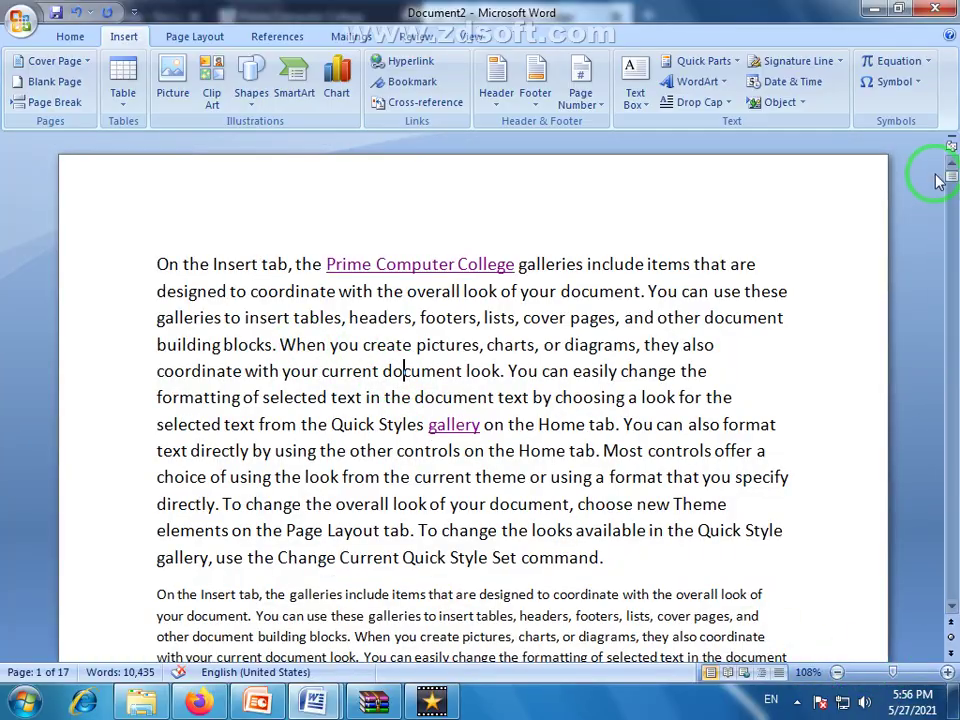
Scroll to page 7 and select the paragraph's opening words 'To change the looks'.
left_click_drag(952, 176, 952, 337)
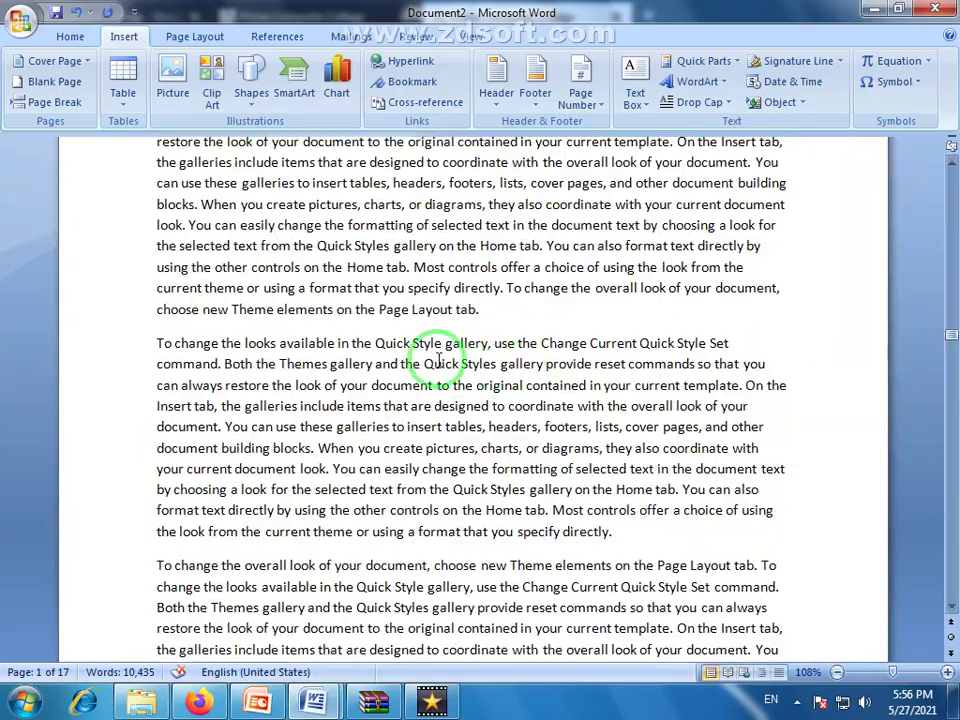
left_click(481, 314)
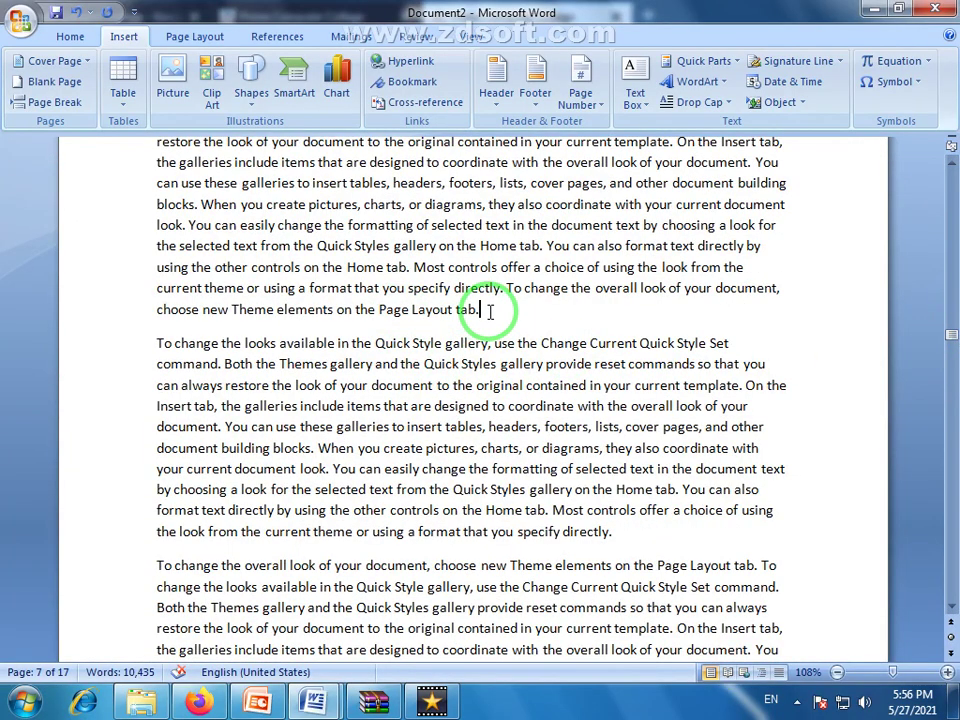
left_click_drag(490, 311, 383, 312)
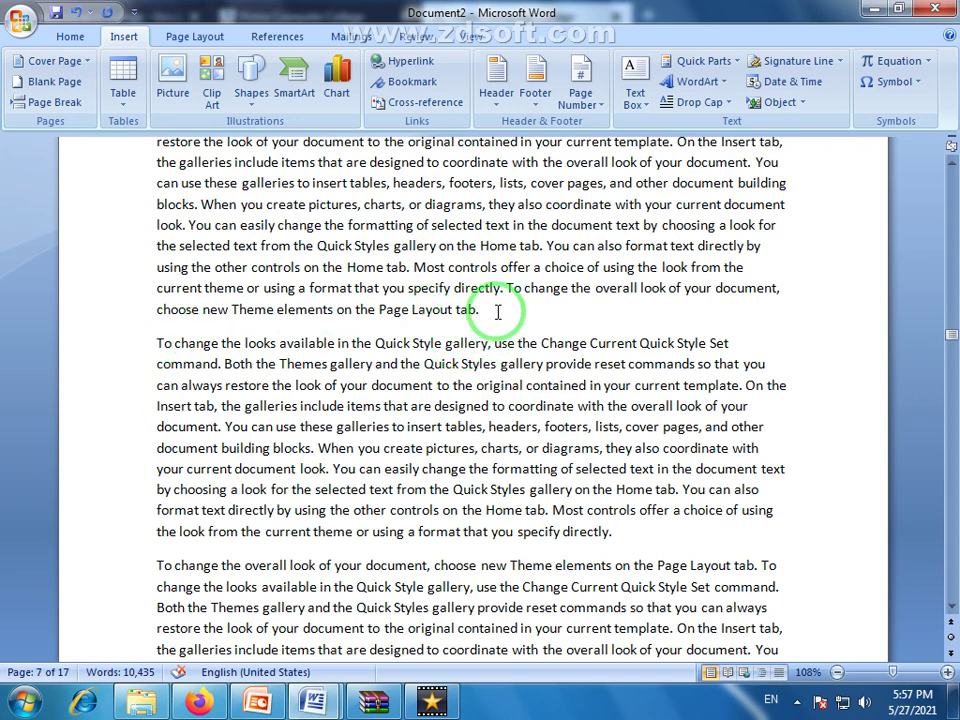
left_click(496, 312)
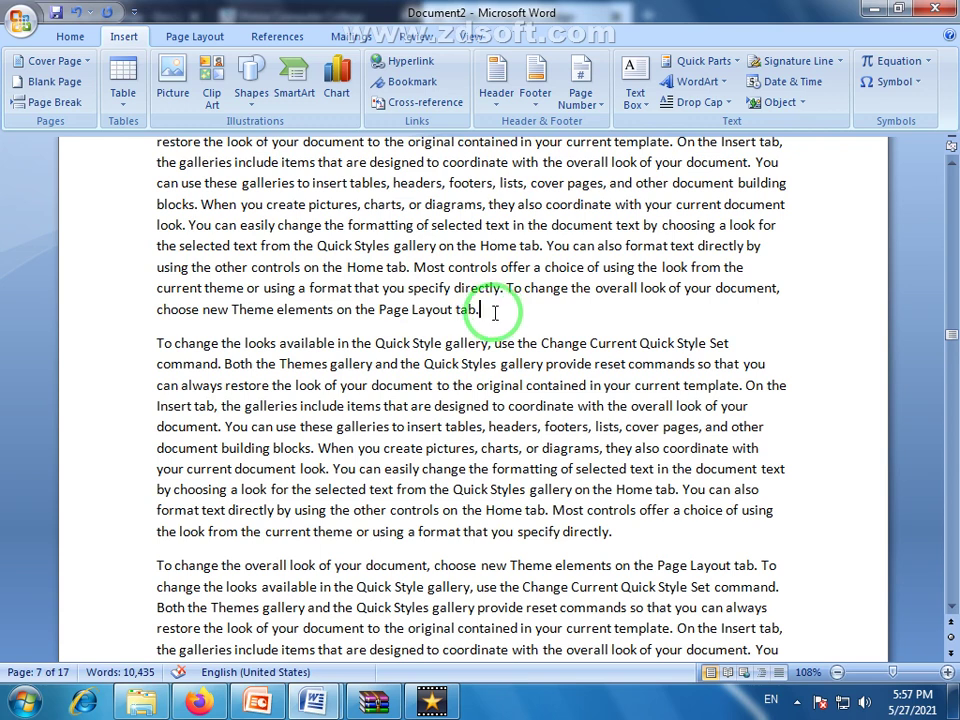
left_click_drag(492, 312, 376, 312)
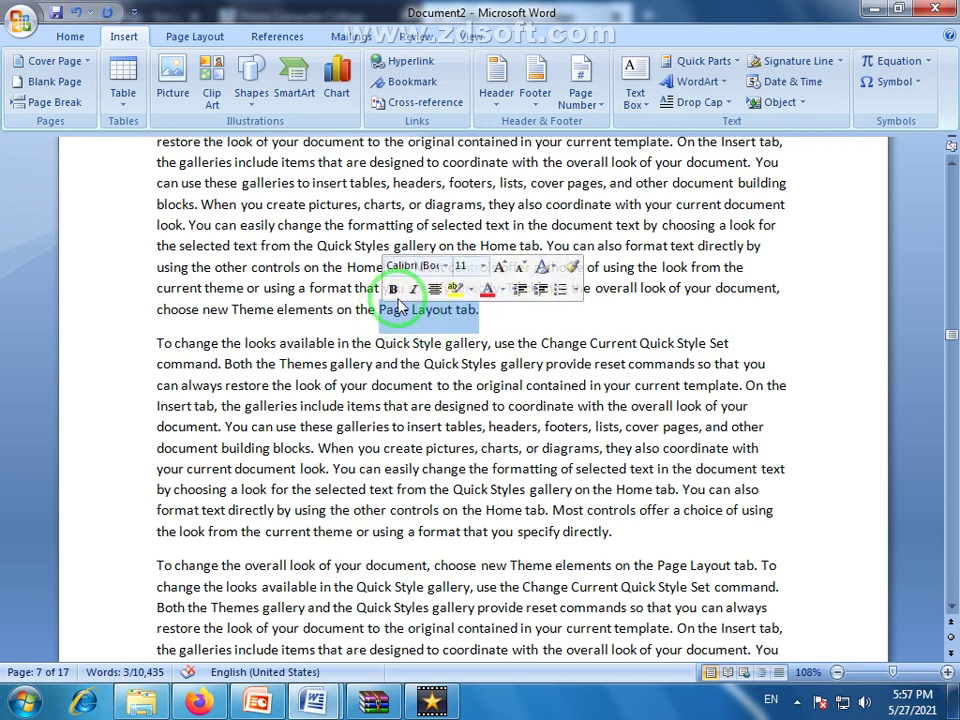
left_click(197, 342)
mouse_move(155, 343)
left_mouse_down()
mouse_move(270, 345)
mouse_move(262, 357)
left_mouse_up()
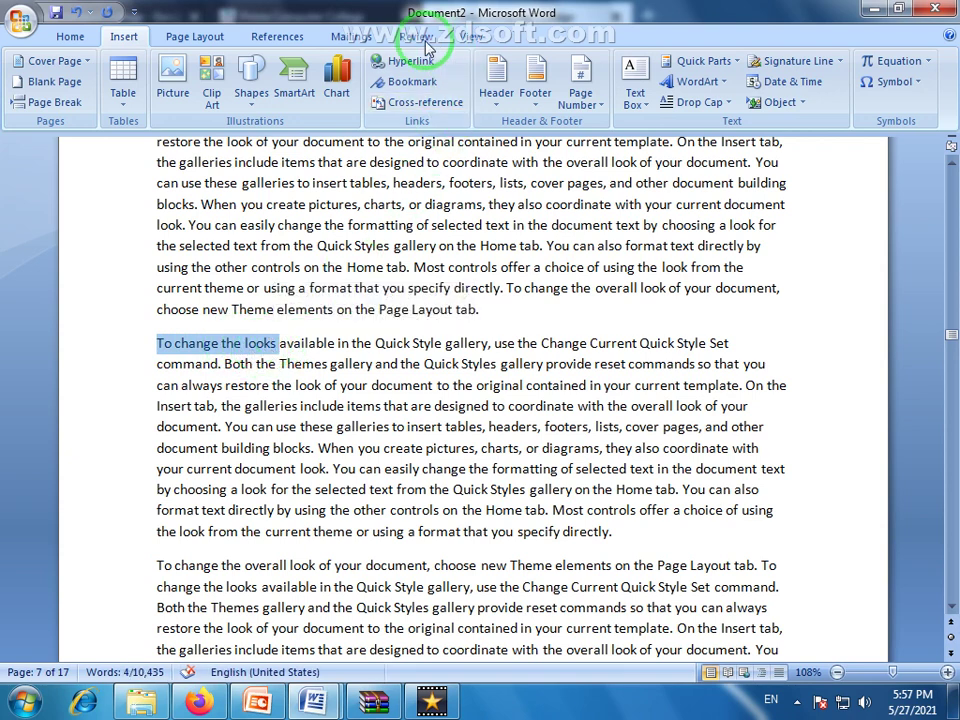
left_click(412, 84)
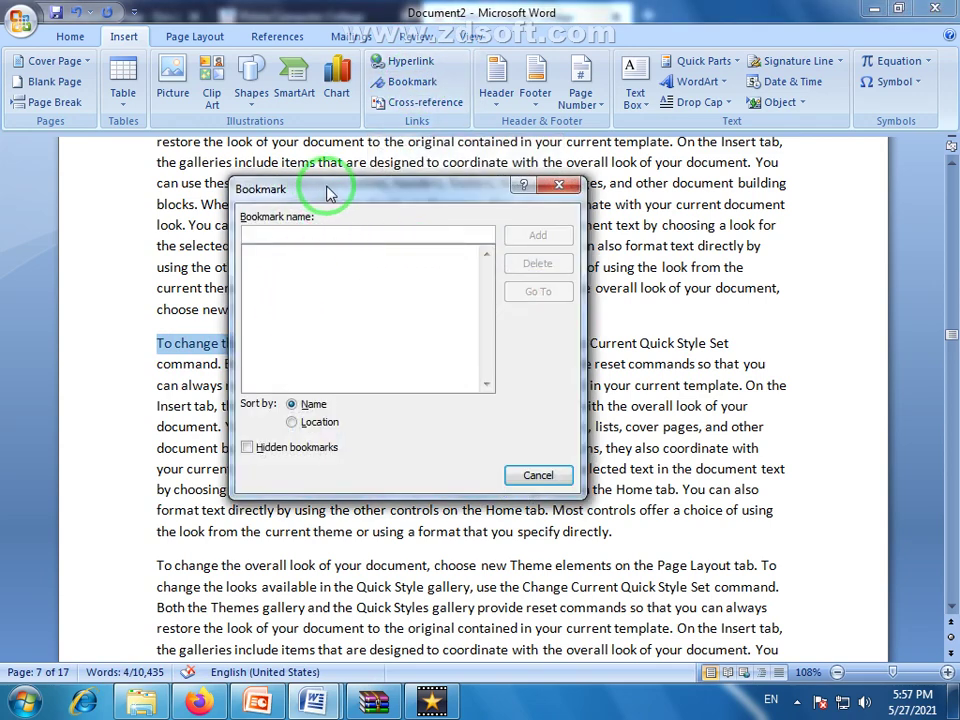
left_click_drag(321, 191, 503, 197)
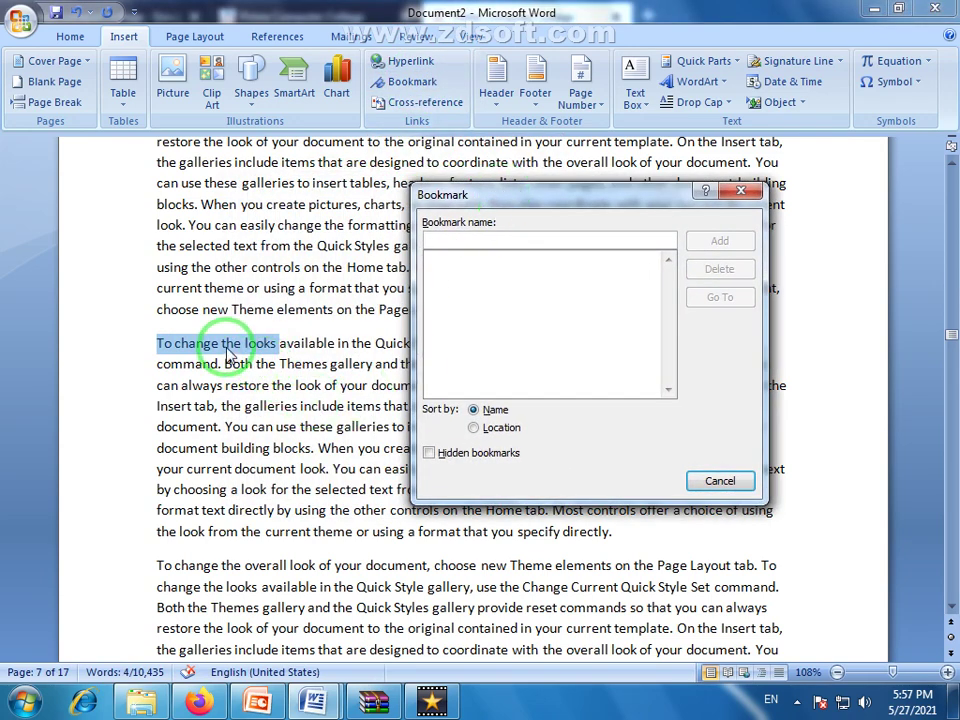
left_click(720, 481)
left_click(152, 364)
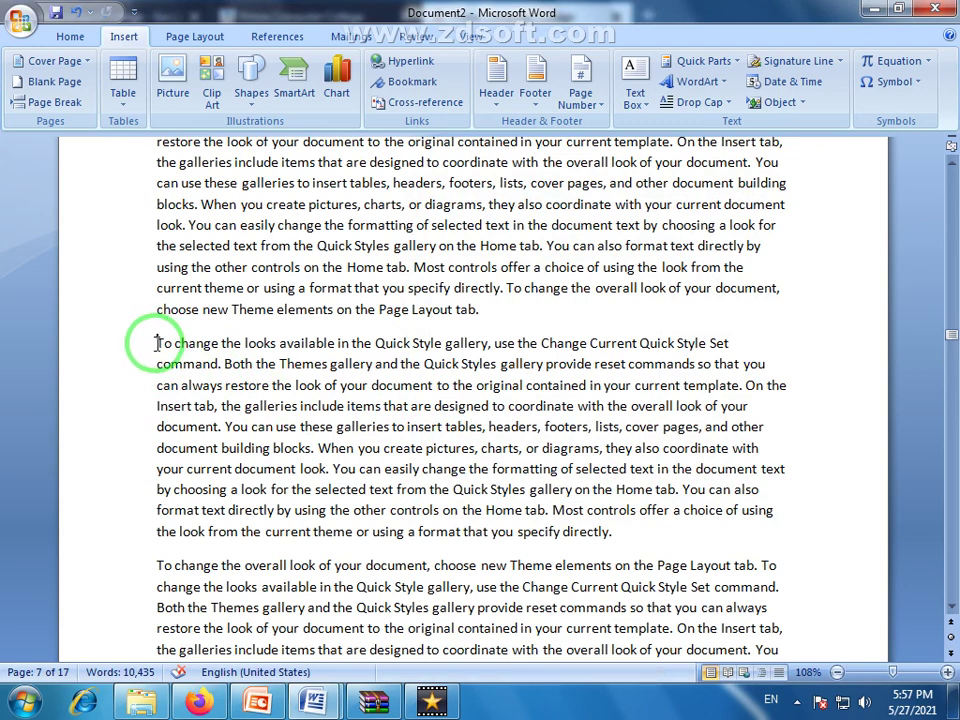
left_click(406, 81)
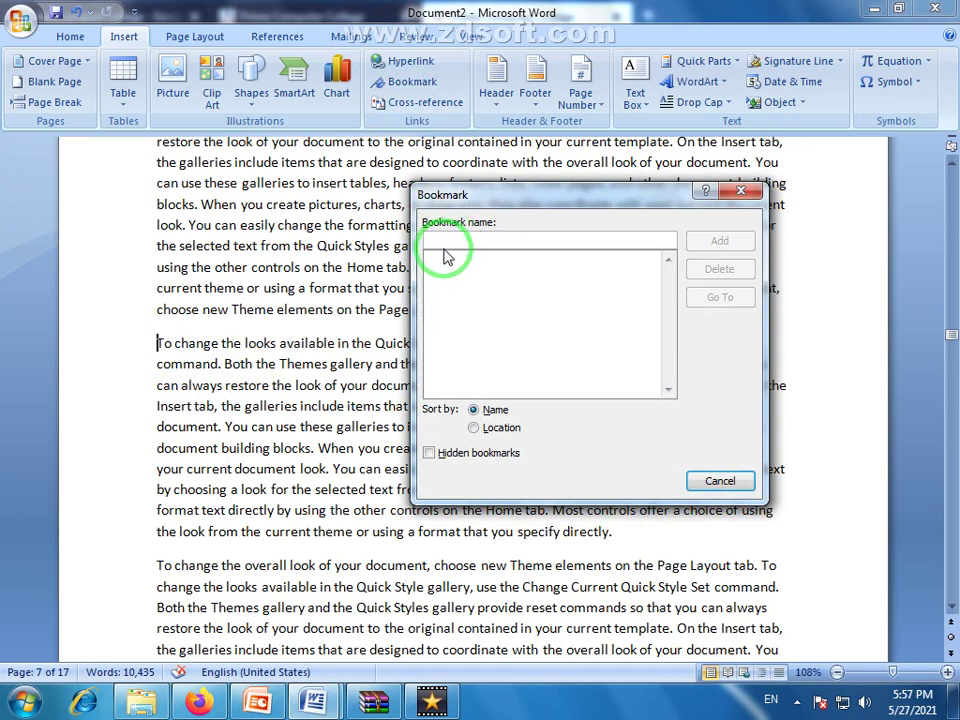
Enter Day1 as the bookmark name, remove the stray space, and add the bookmark.
type("Day")
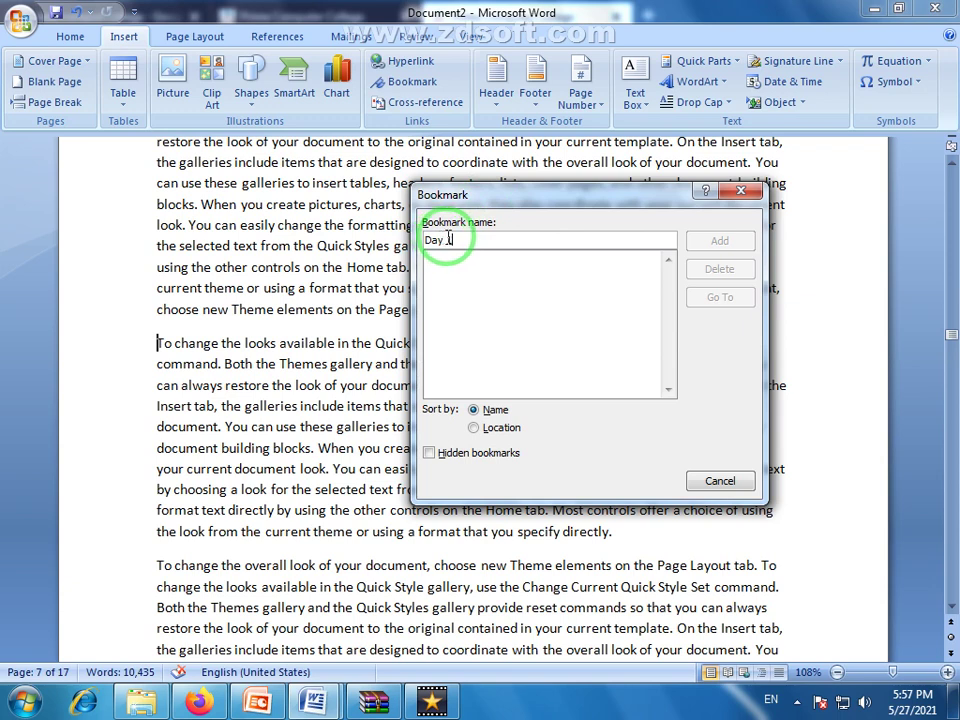
key("BackSpace")
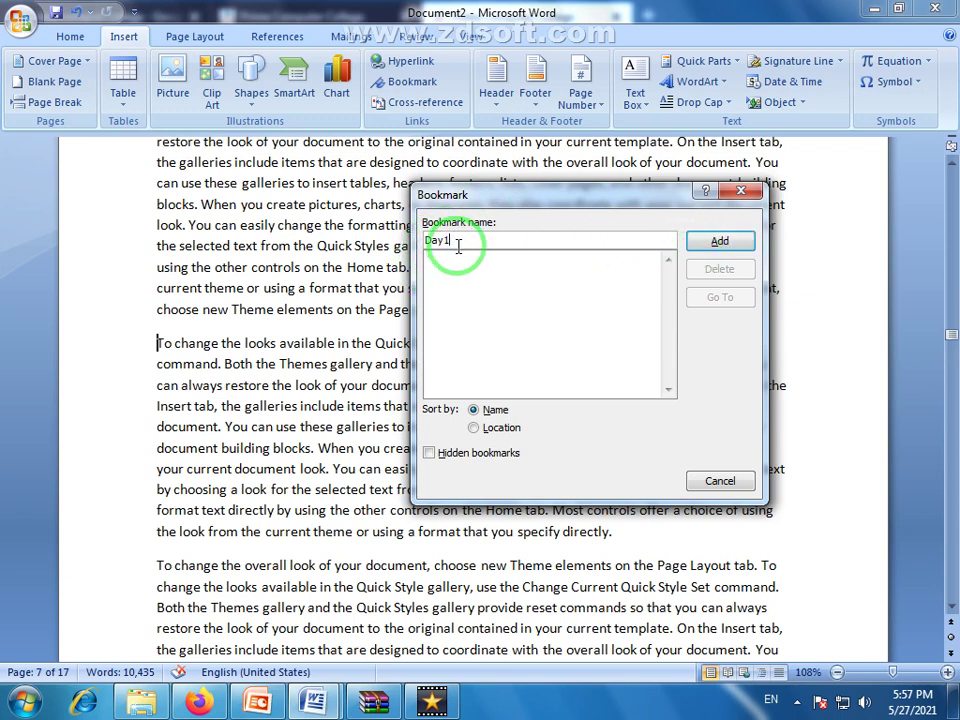
left_click(722, 244)
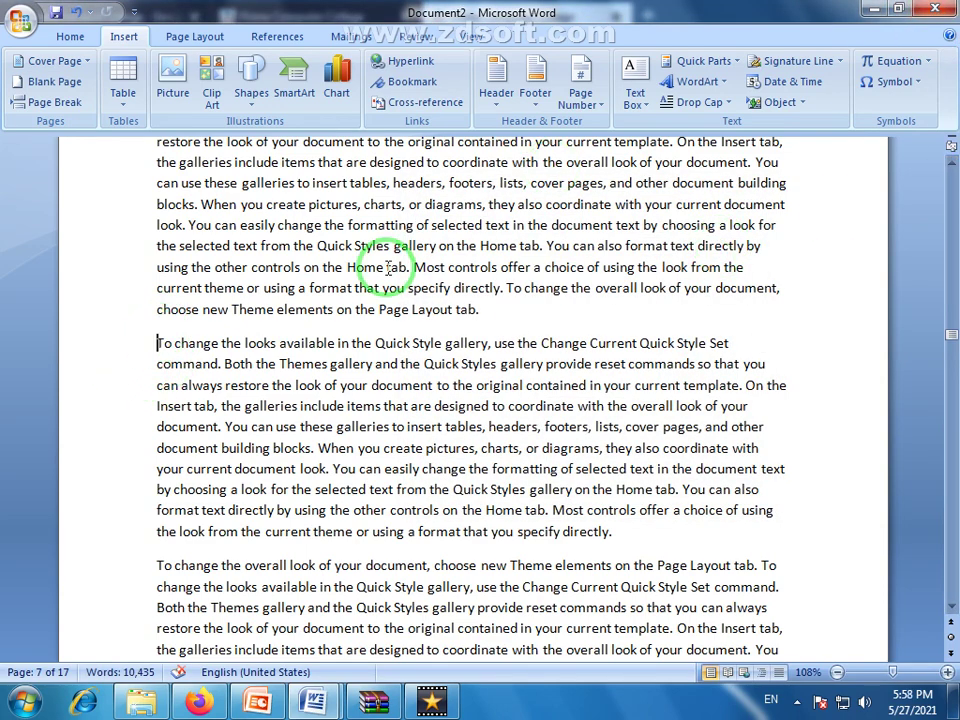
Highlight the word 'To' at the start of the paragraph in yellow.
scroll(370, 285, "down", 10)
scroll(650, 330, "up", 5)
scroll(386, 418, "down", 4)
scroll(326, 439, "down", 3)
scroll(231, 467, "down", 2)
scroll(225, 450, "down", 1)
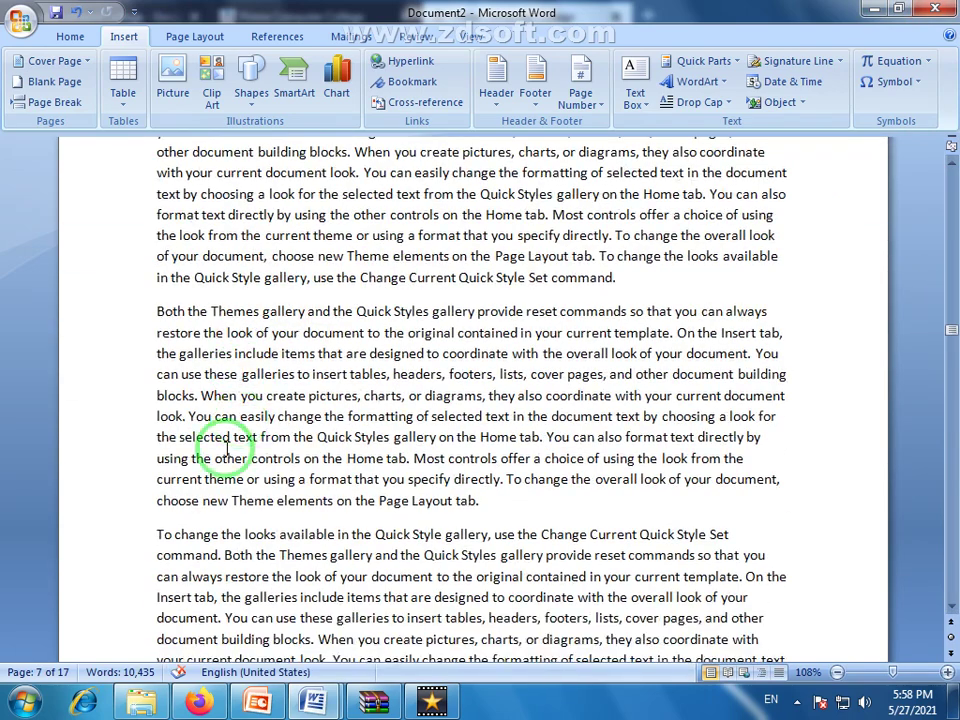
double_click(160, 533)
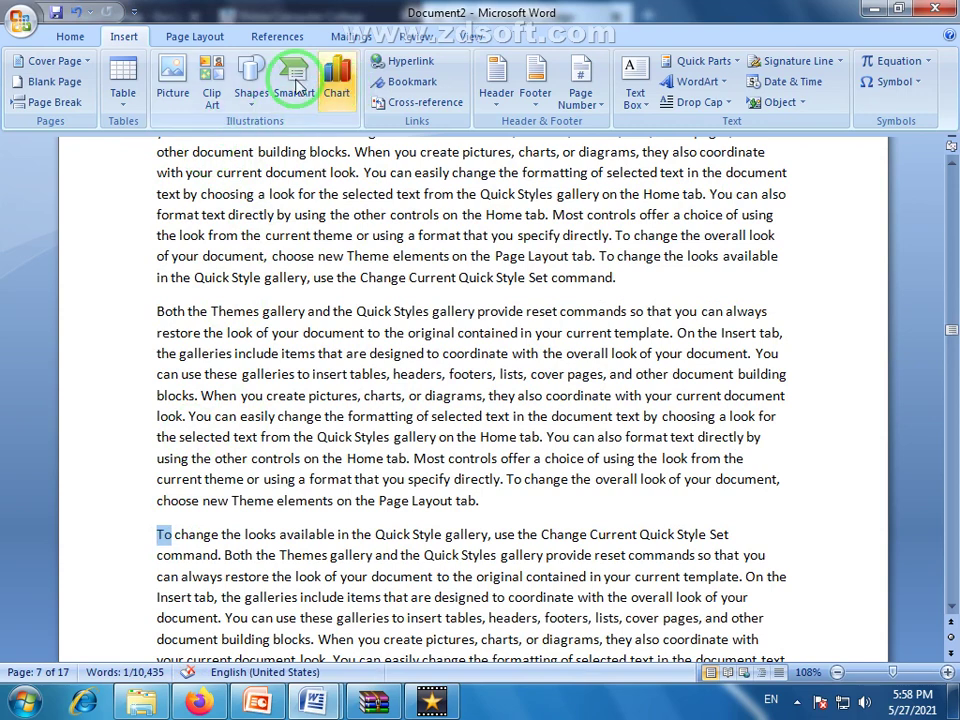
left_click(68, 36)
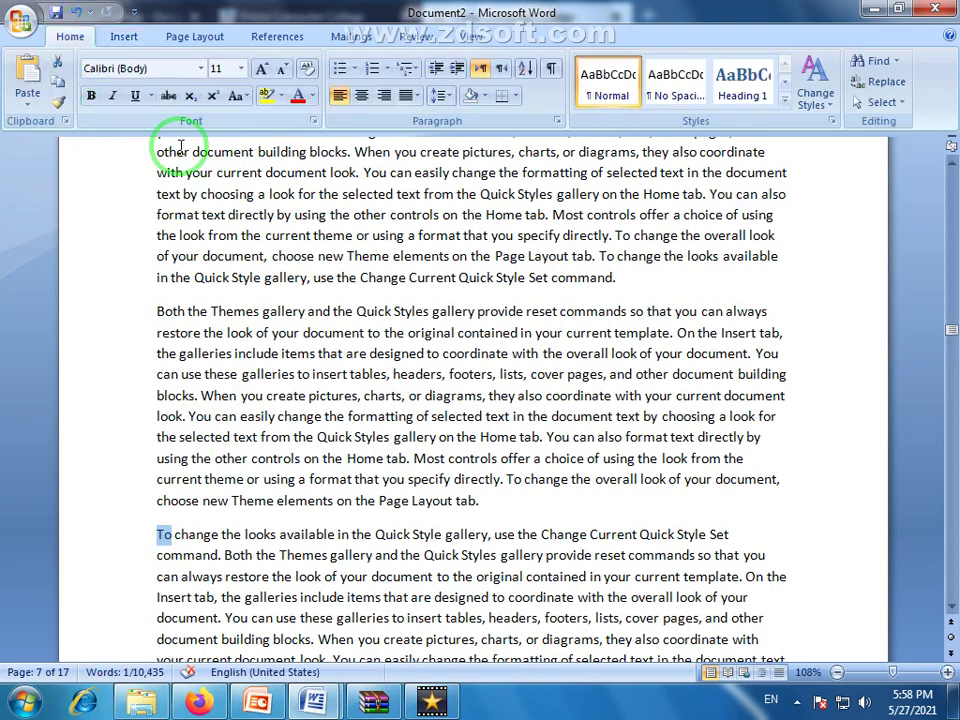
left_click(266, 95)
left_click(158, 540)
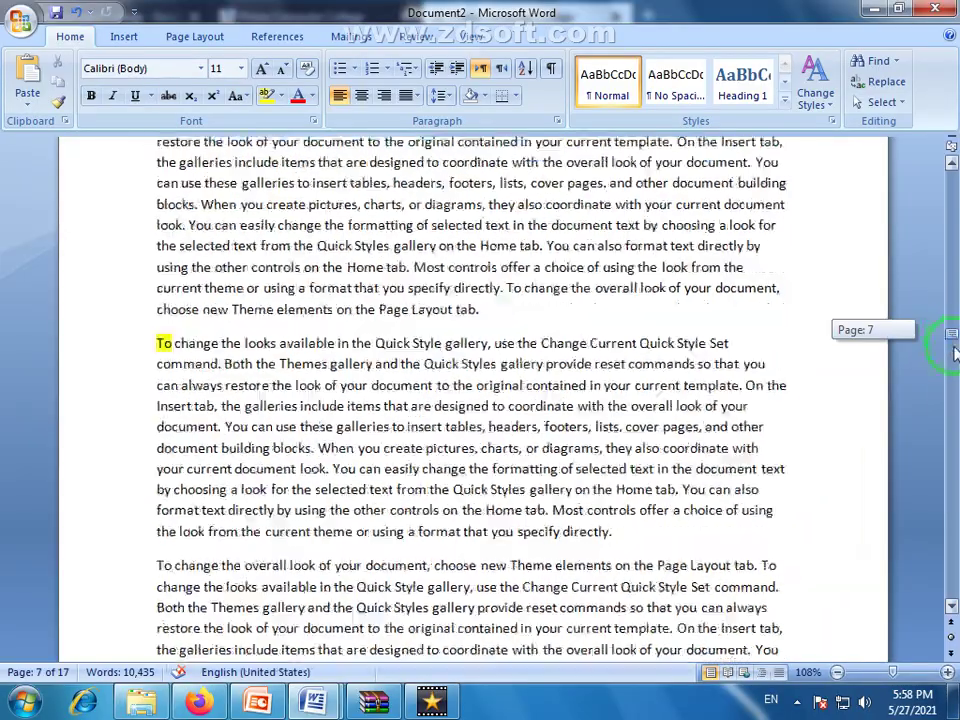
Scroll back to the top of page 3 and show the Insert ribbon commands.
mouse_move(953, 345)
left_mouse_down()
mouse_move(953, 535)
mouse_move(953, 225)
left_mouse_up()
scroll(588, 404, "down", 15)
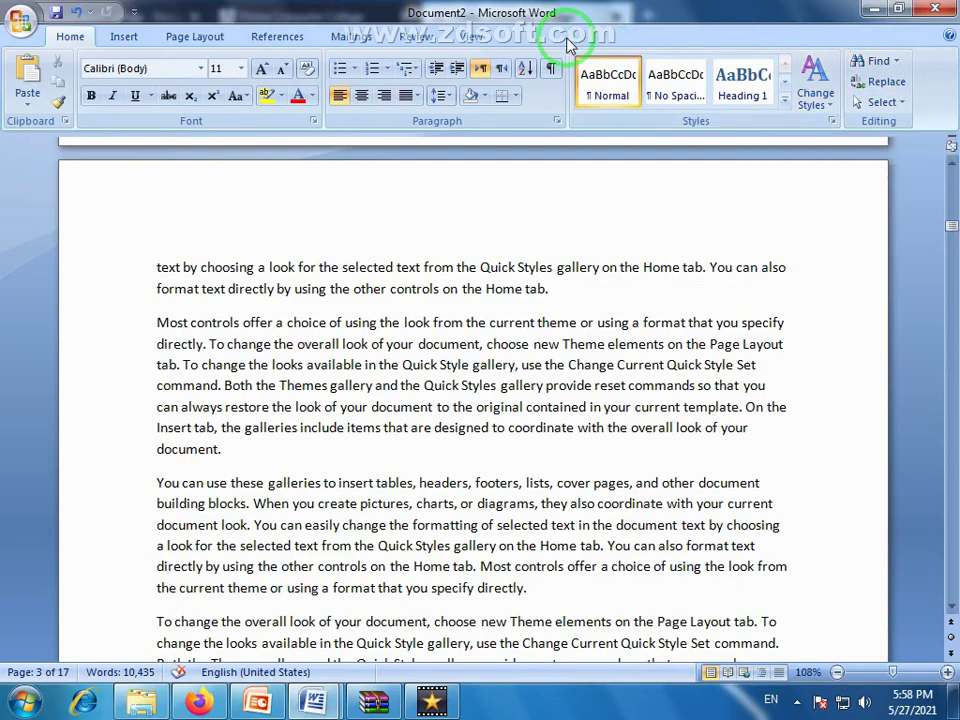
scroll(955, 343, "up", 2)
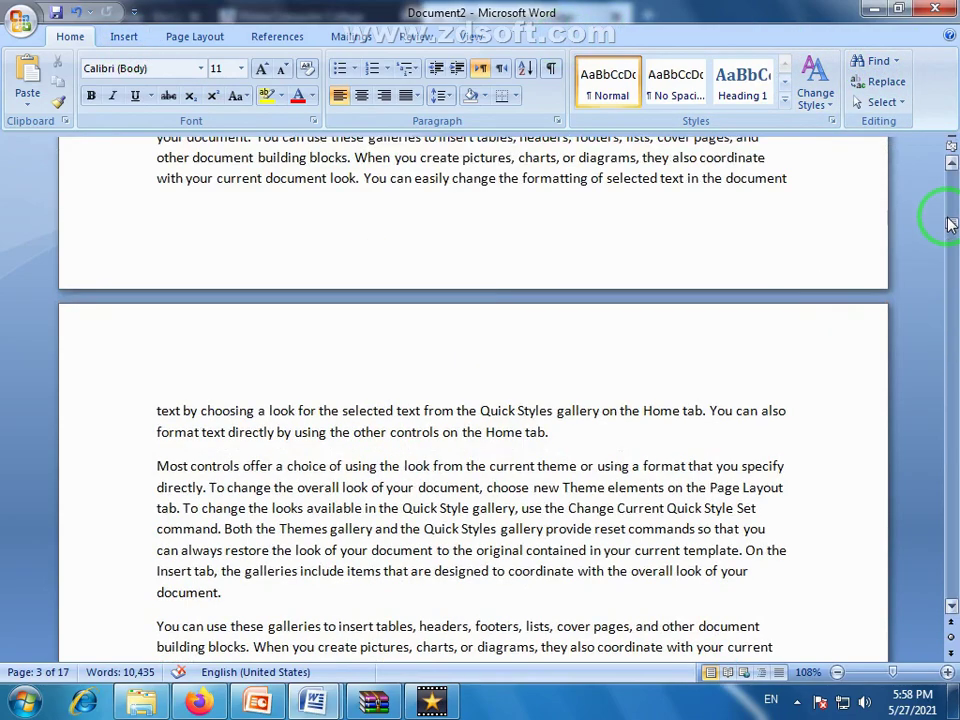
left_click_drag(952, 220, 952, 160)
left_click(124, 36)
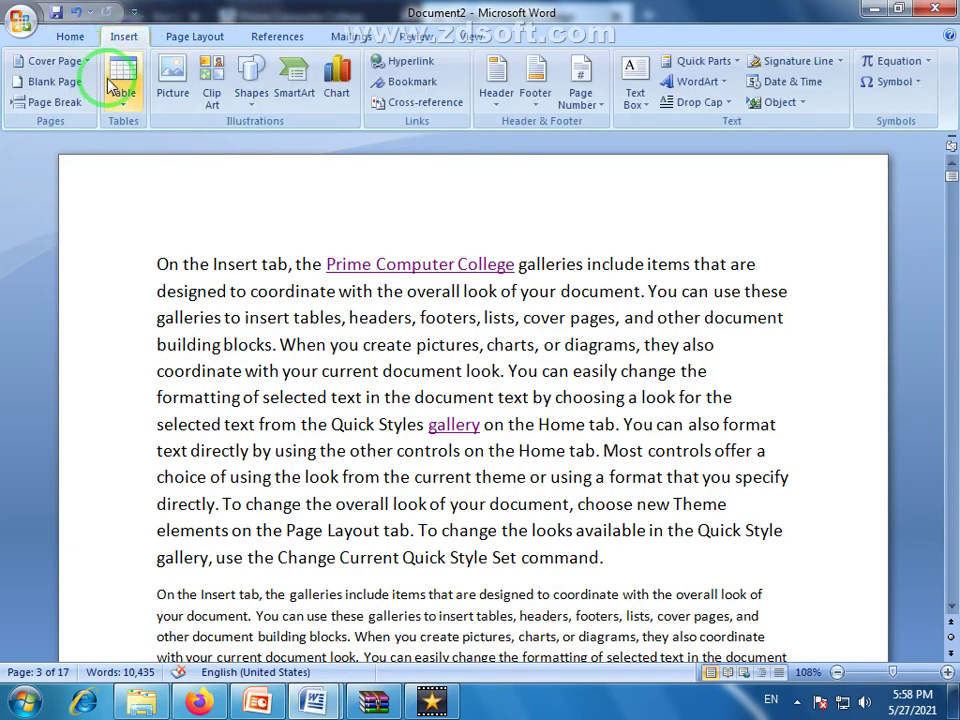
Go to the Day1 bookmark via the Bookmark dialog, then move down to page 14.
left_click(401, 81)
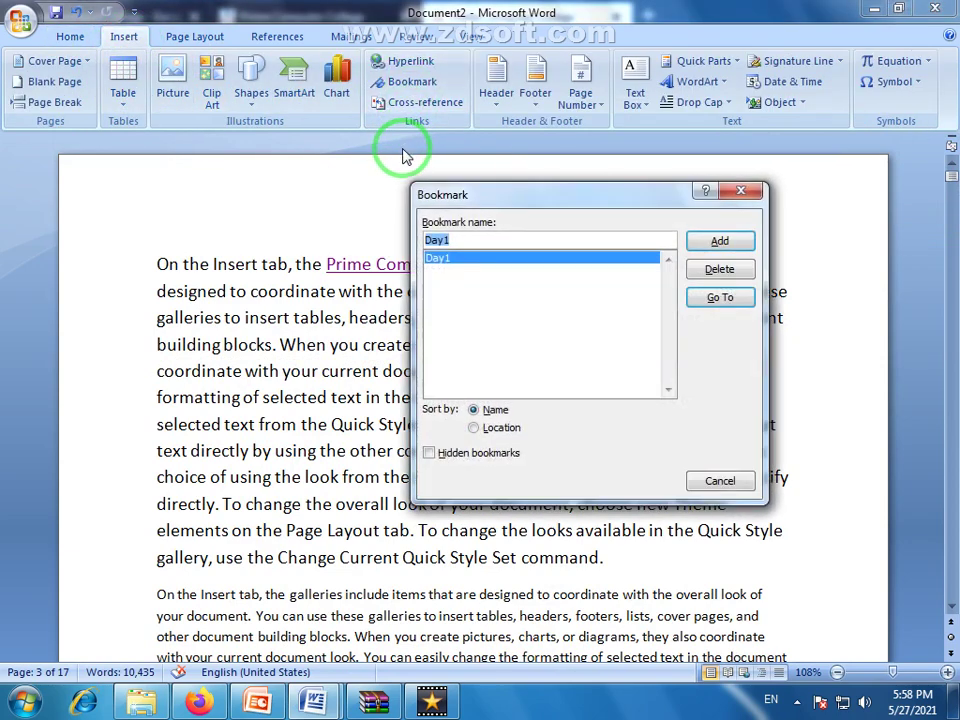
left_click_drag(529, 196, 433, 223)
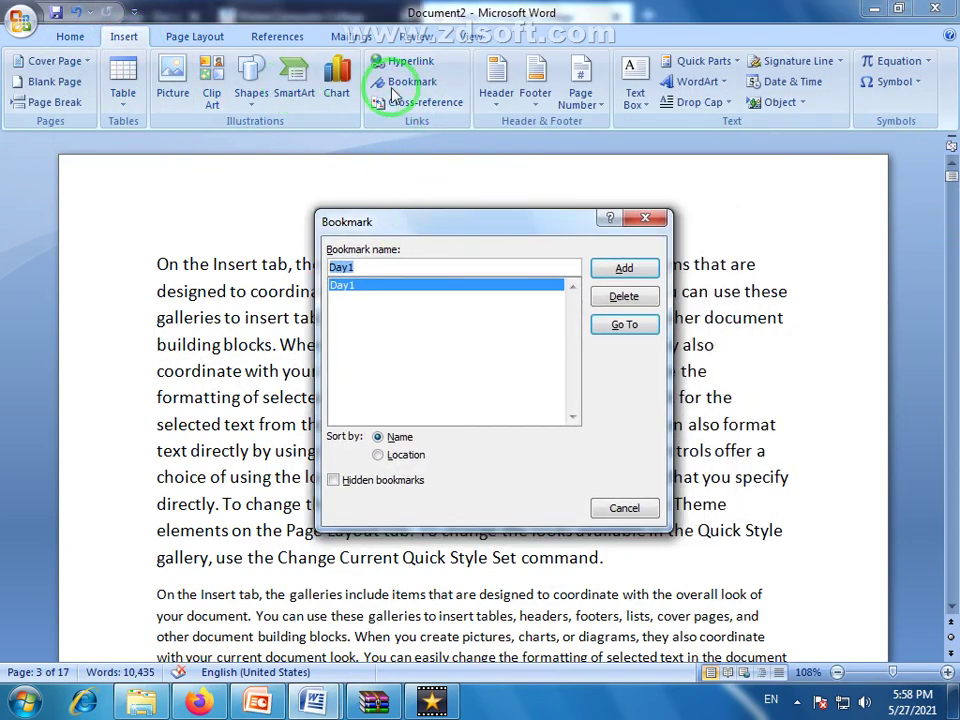
left_click(346, 287)
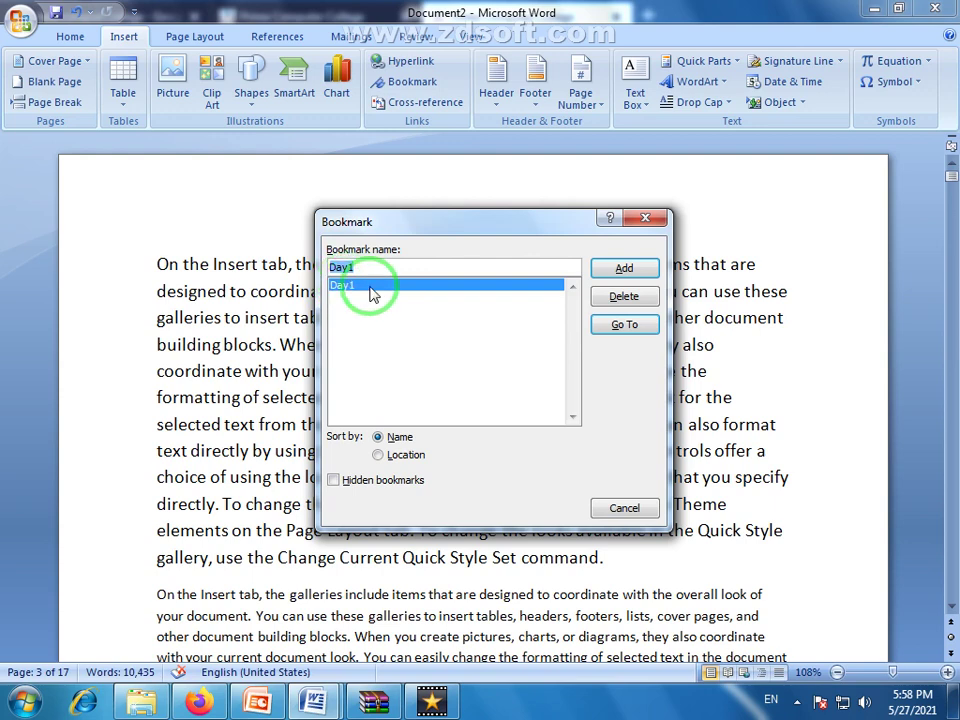
left_click(625, 326)
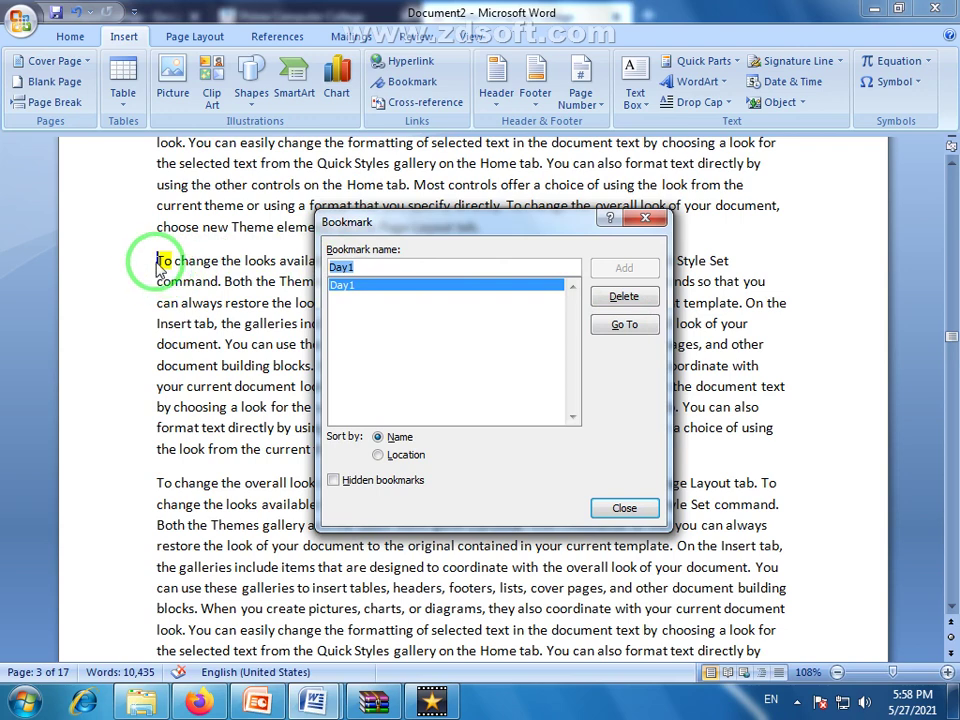
left_click(622, 508)
mouse_move(952, 340)
left_mouse_down()
mouse_move(952, 508)
mouse_move(950, 500)
left_mouse_up()
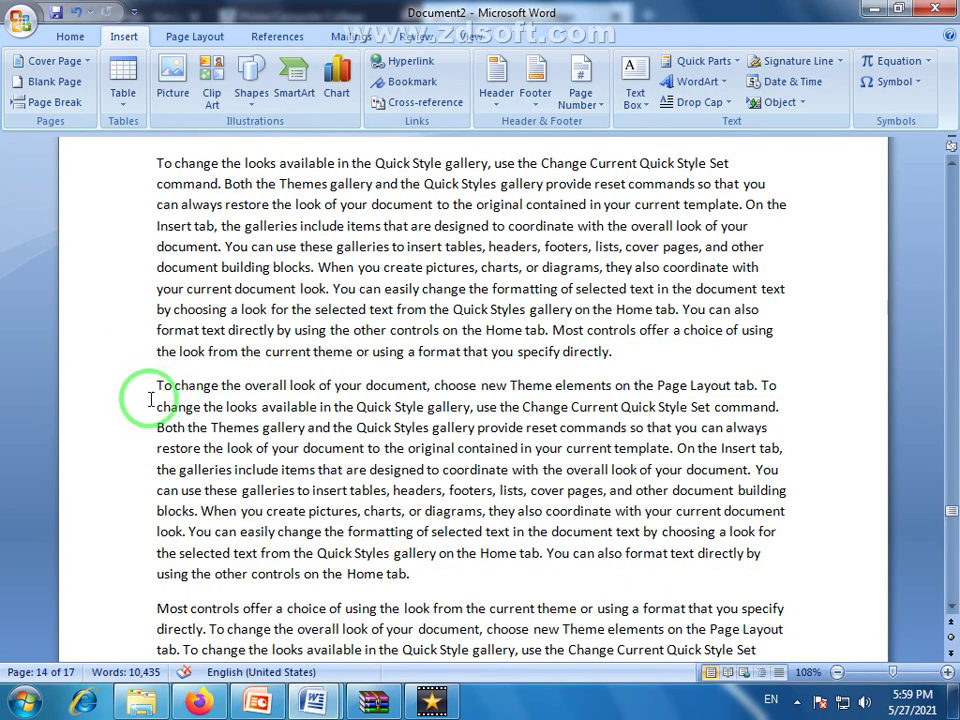
Add a bookmark named Day2 at the start of the 'To change the overall look' paragraph.
left_click(410, 84)
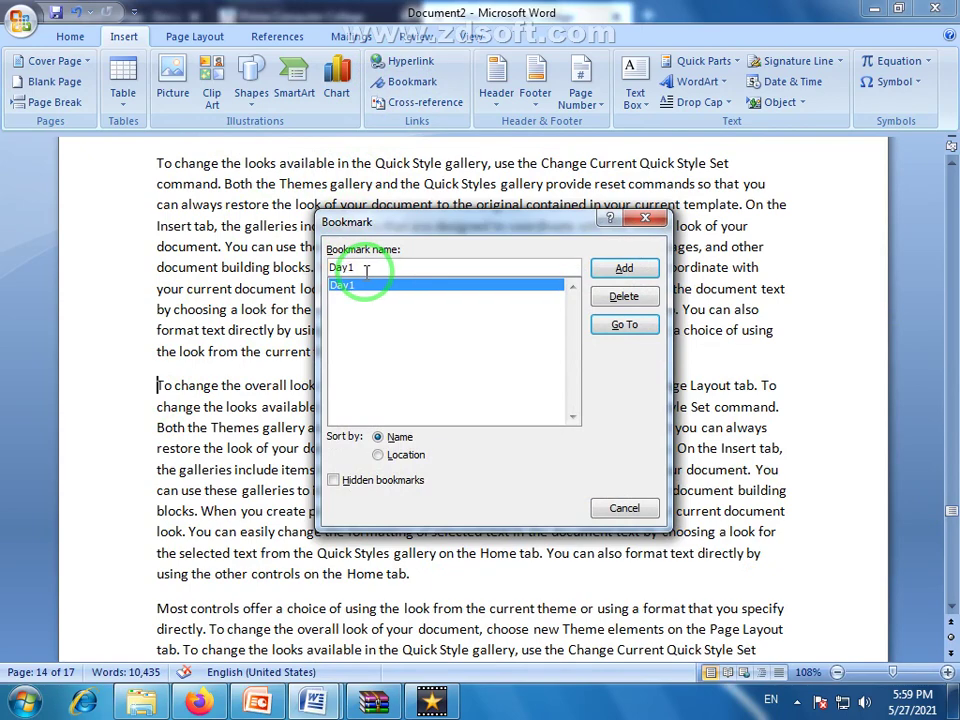
key("BackSpace")
type("2")
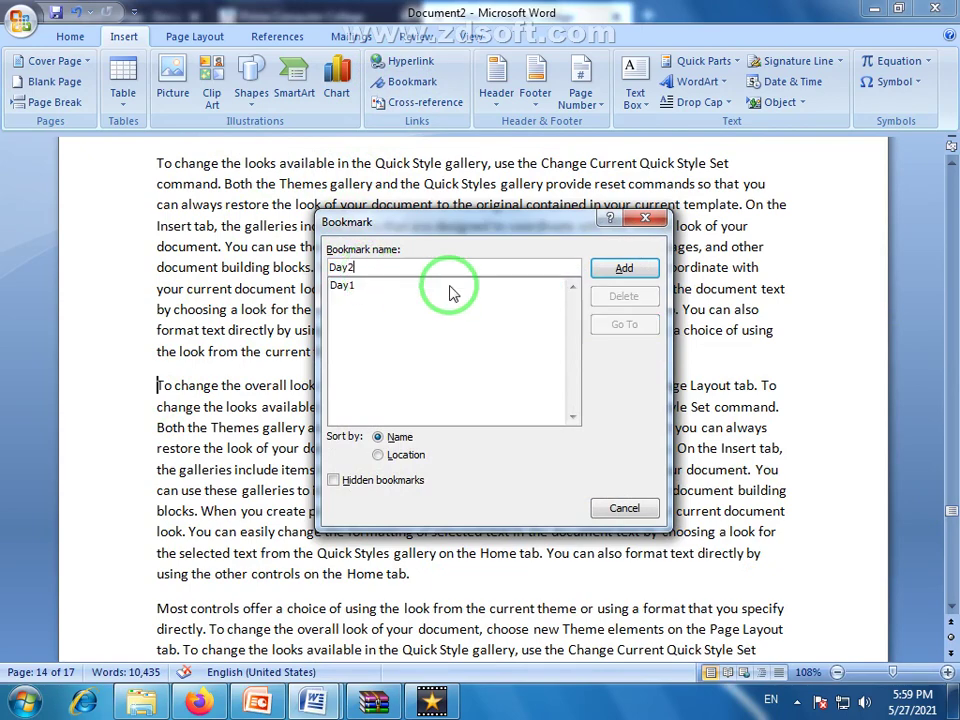
left_click(623, 268)
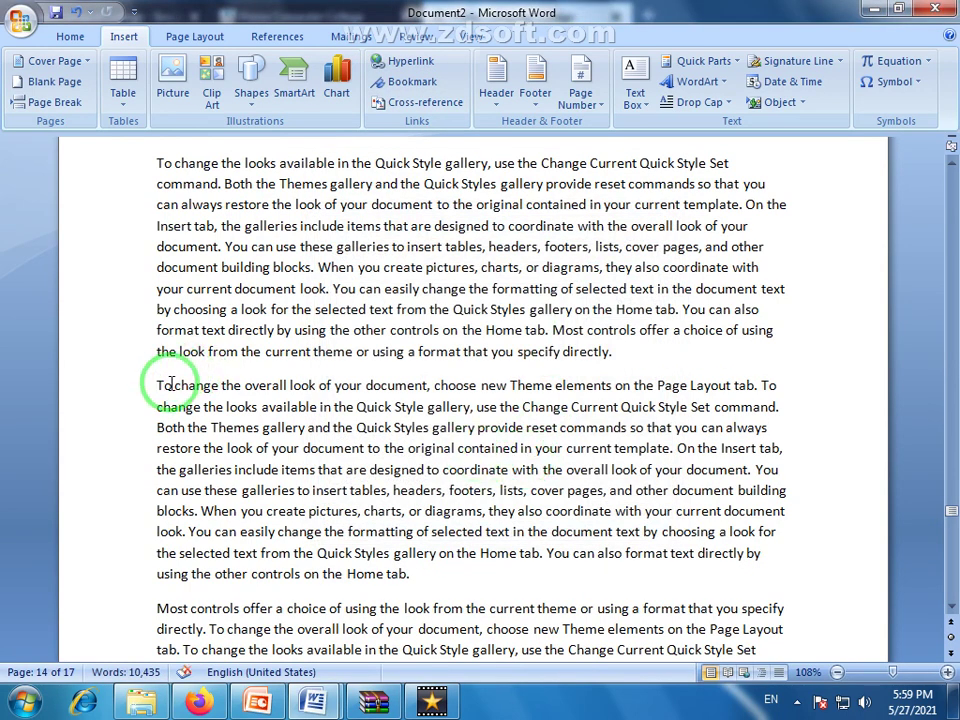
Highlight the words 'To change' in yellow.
left_click_drag(158, 385, 220, 385)
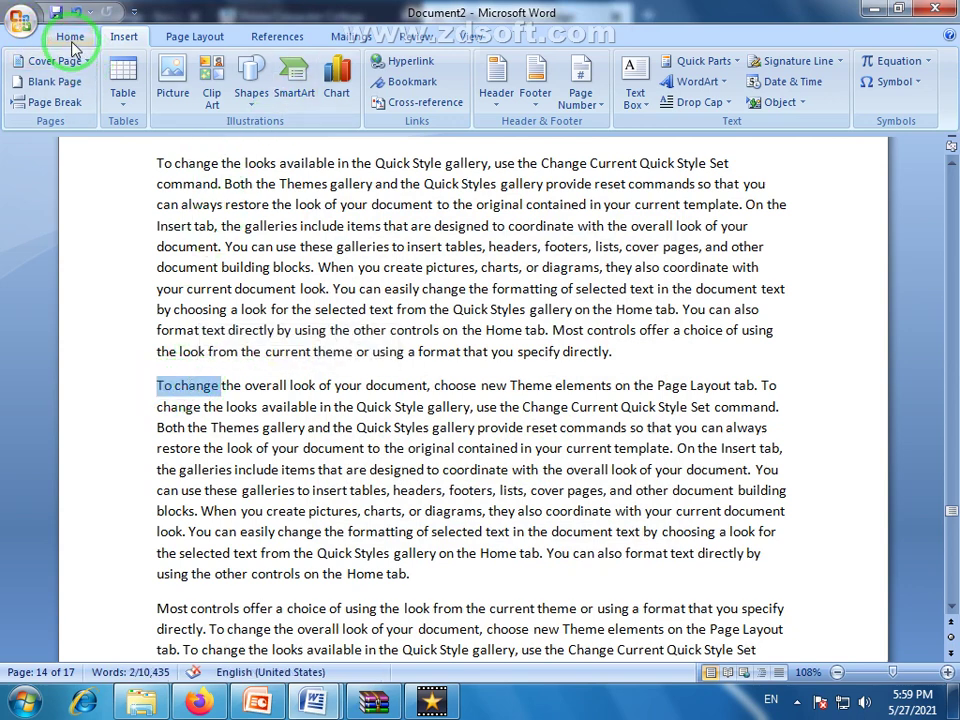
left_click(70, 38)
left_click(267, 95)
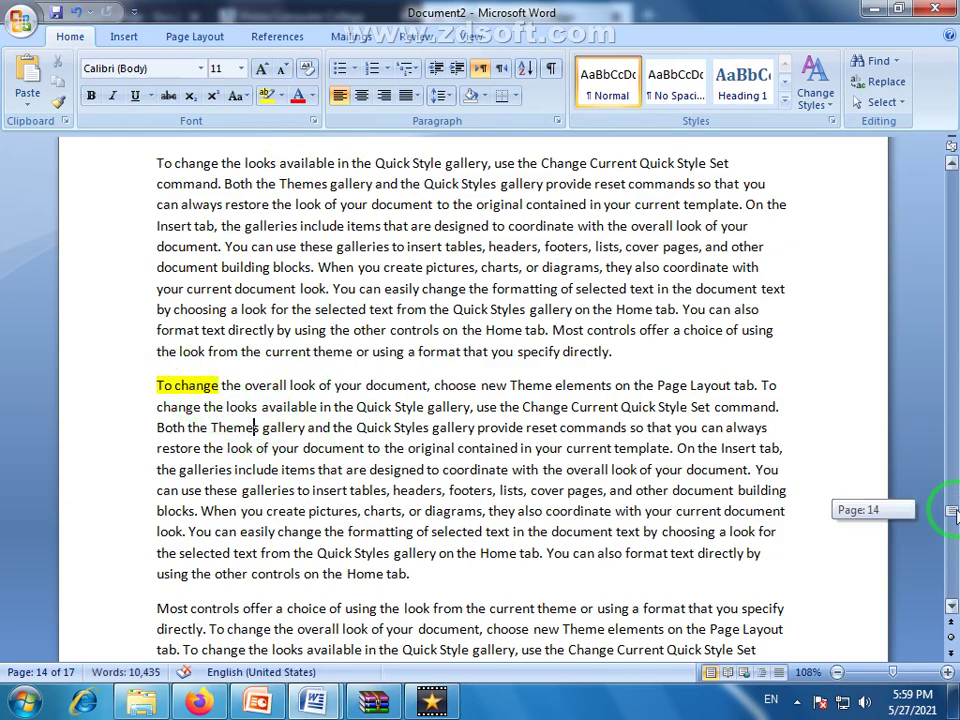
left_click_drag(951, 530, 943, 568)
scroll(388, 338, "down", 10)
scroll(483, 376, "up", 4)
scroll(483, 376, "up", 3)
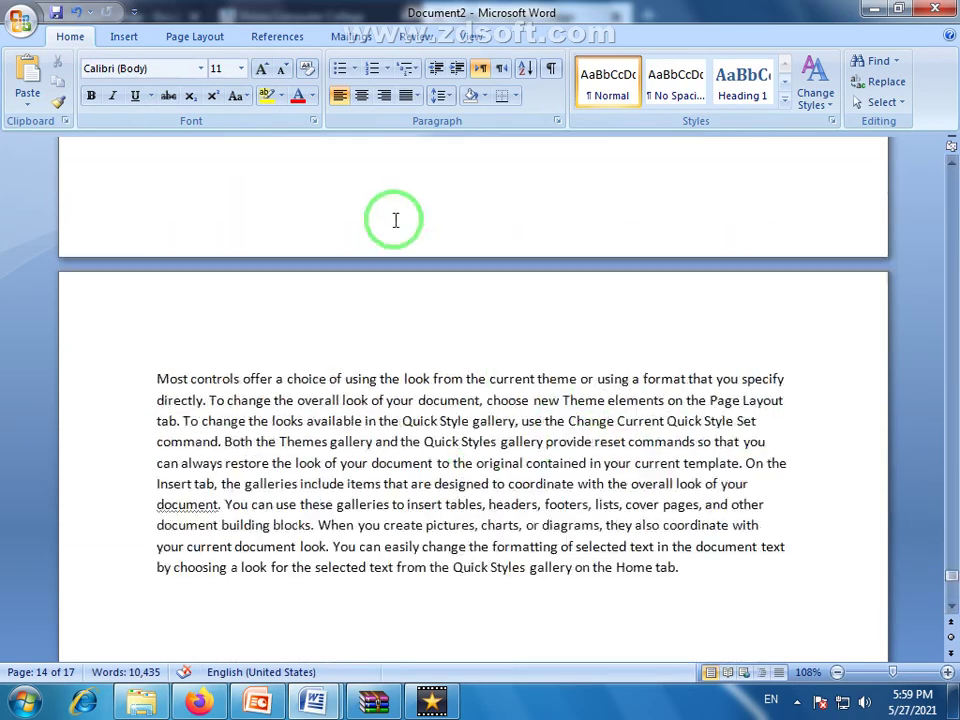
scroll(392, 218, "up", 2)
left_click(124, 38)
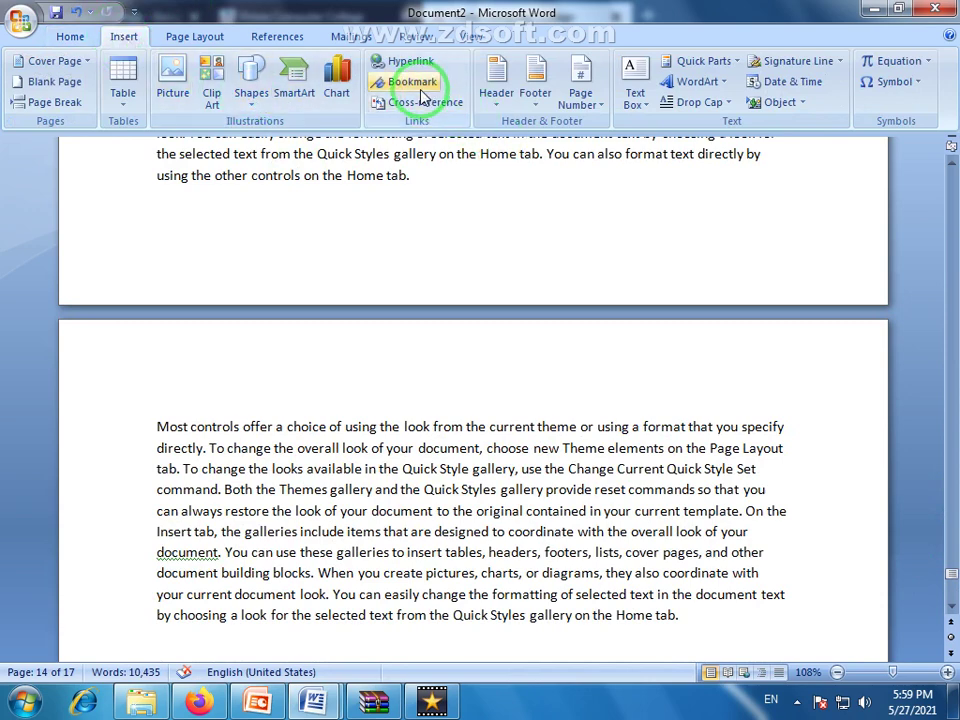
Select Day2 in the Bookmark list and go to it, confirming it reaches the highlighted paragraph.
left_click(410, 82)
left_click(342, 297)
left_click(342, 286)
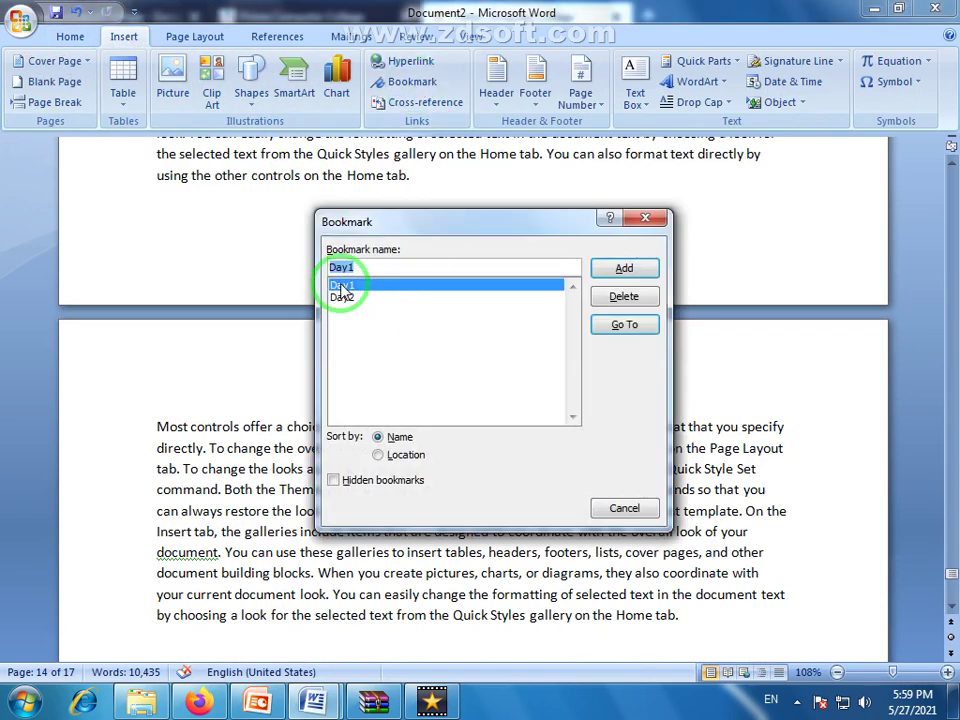
left_click(342, 298)
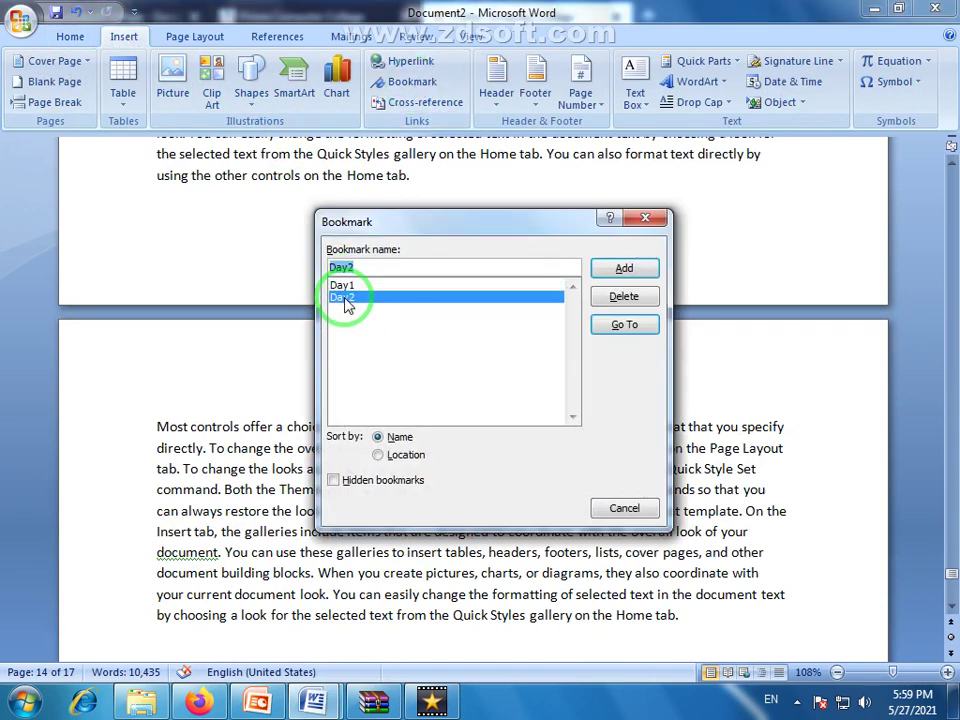
left_click(340, 286)
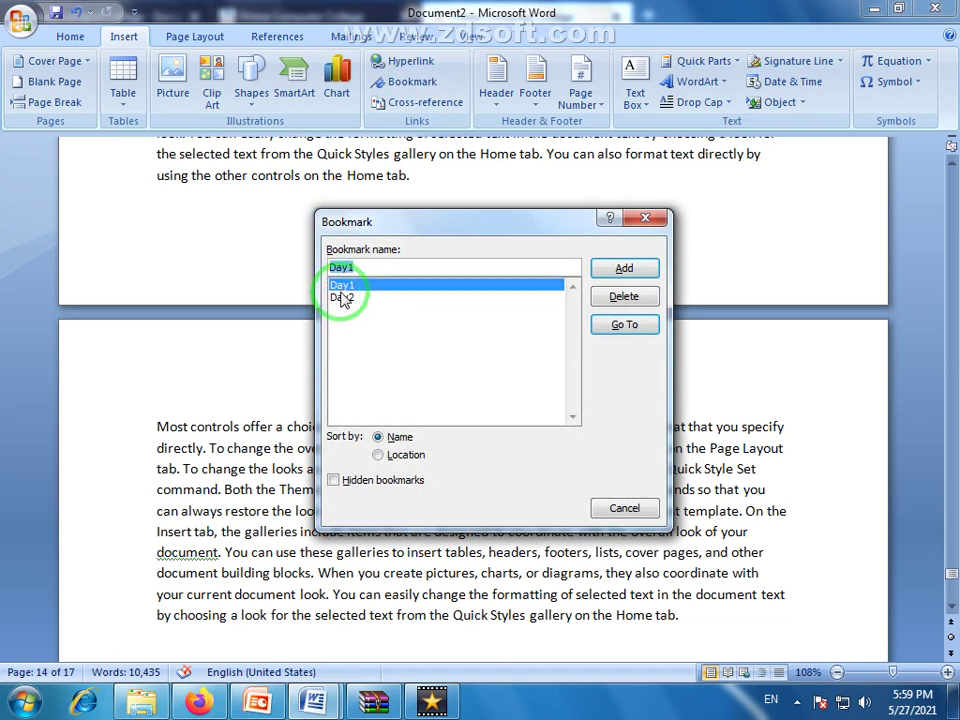
left_click(343, 300)
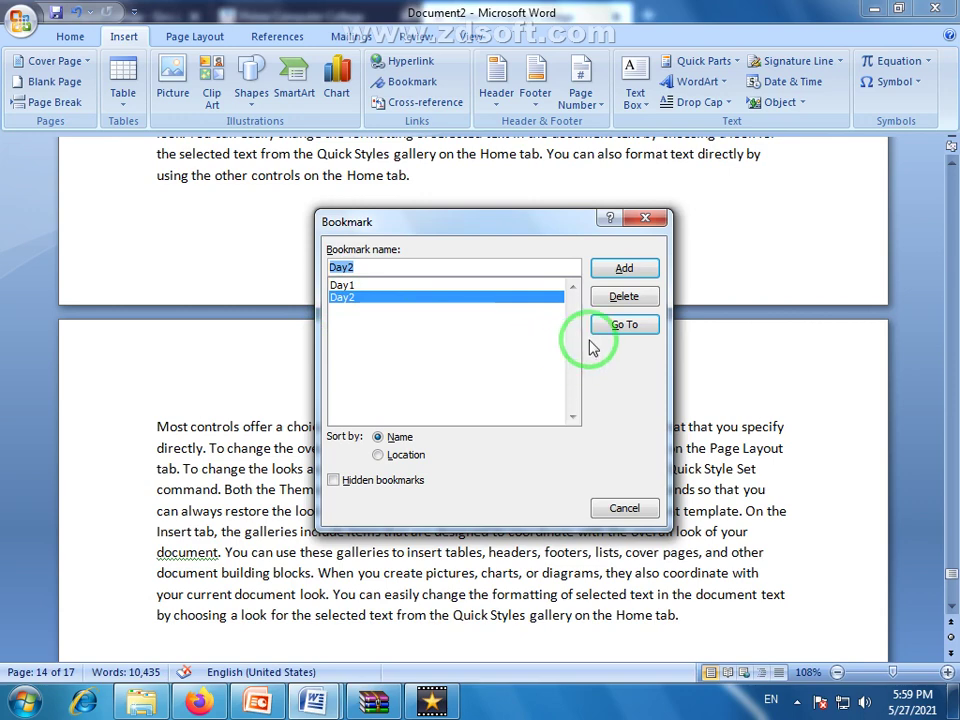
left_click(624, 324)
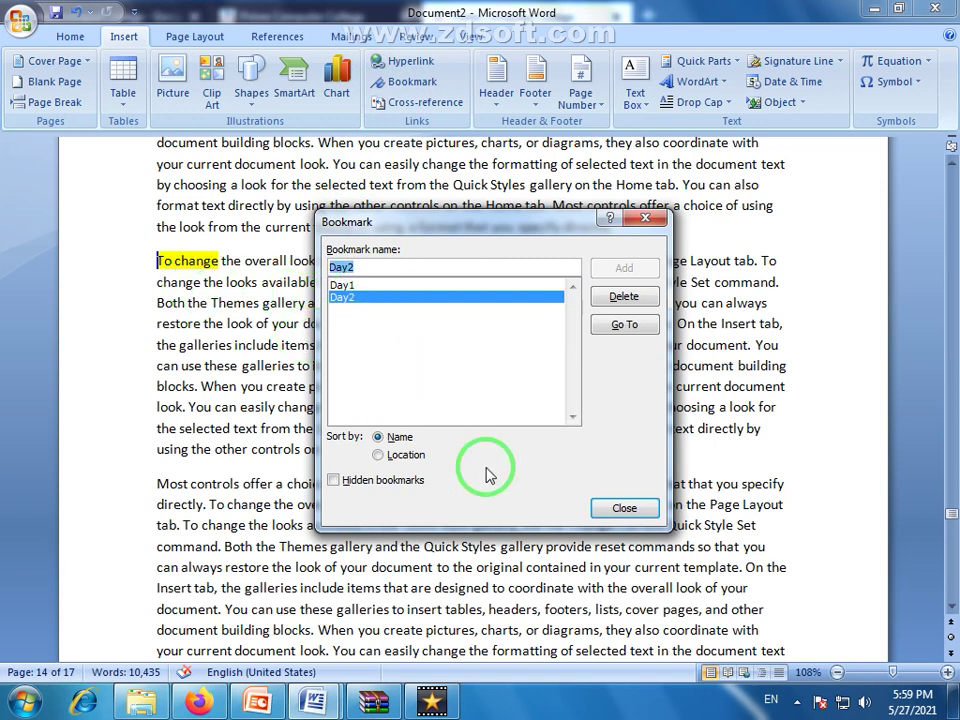
left_click(624, 510)
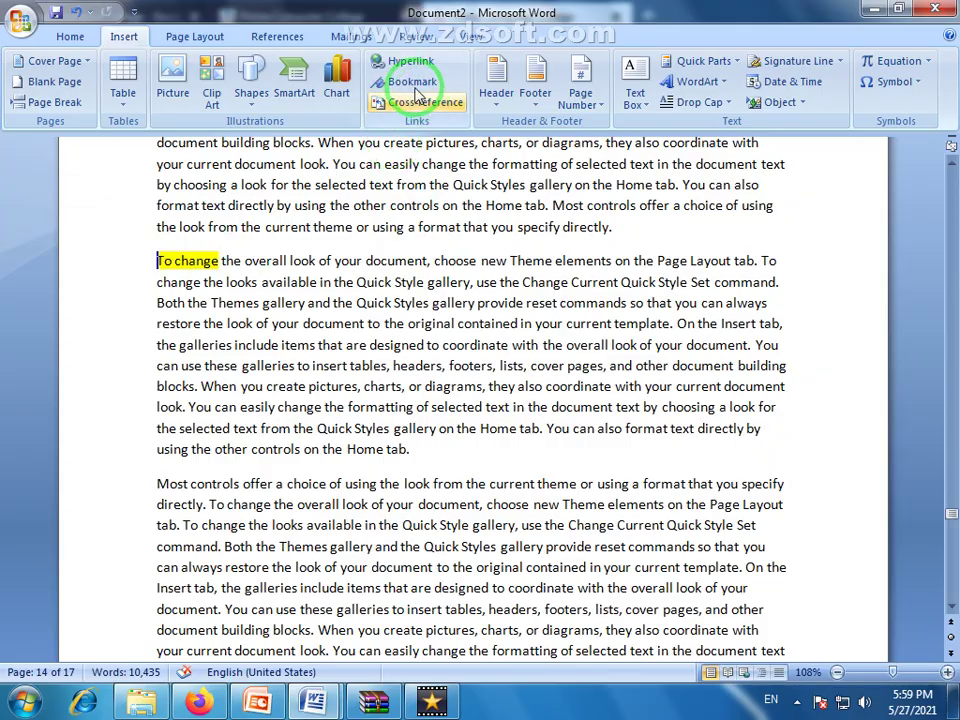
Add blank lines before the first paragraph so an empty page opens the document.
scroll(471, 289, "up", 2)
scroll(476, 298, "up", 4)
scroll(476, 298, "up", 3)
scroll(388, 342, "up", 3)
scroll(388, 340, "up", 5)
left_click_drag(952, 475, 952, 168)
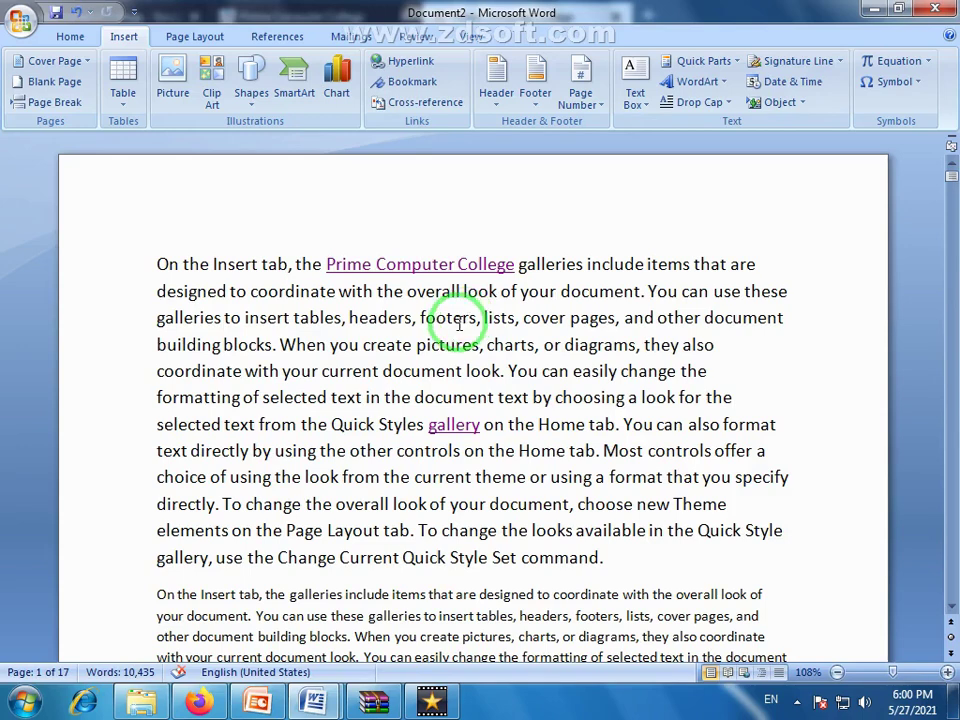
left_click(422, 106)
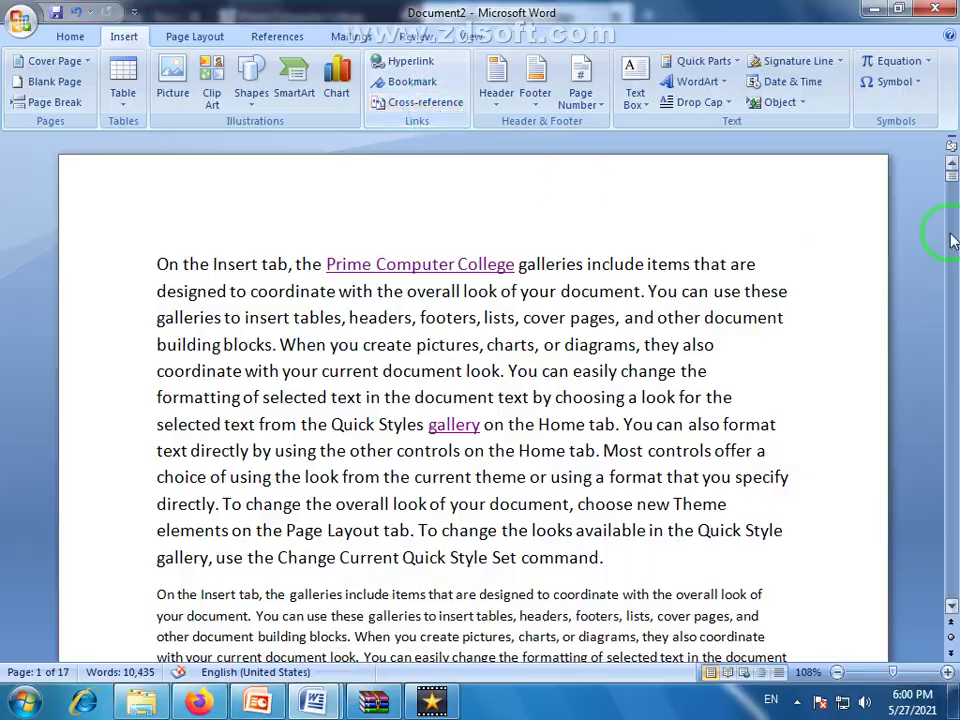
mouse_move(951, 176)
left_mouse_down()
mouse_move(953, 205)
mouse_move(953, 175)
left_mouse_up()
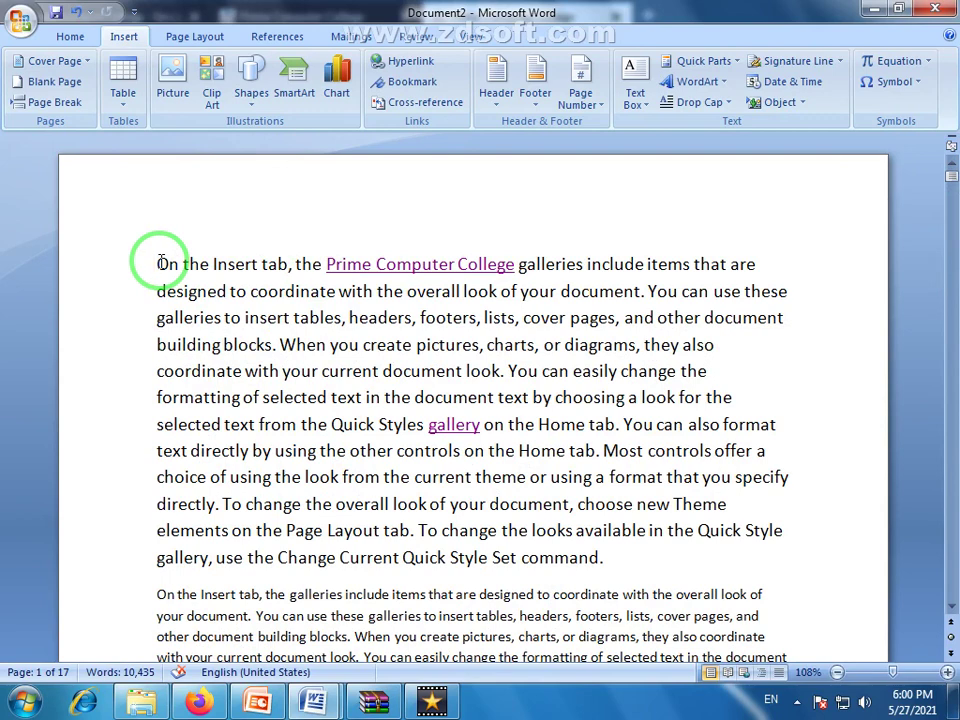
left_click(158, 264)
key("Return")
key("Return")
key("Return")
key("Return")
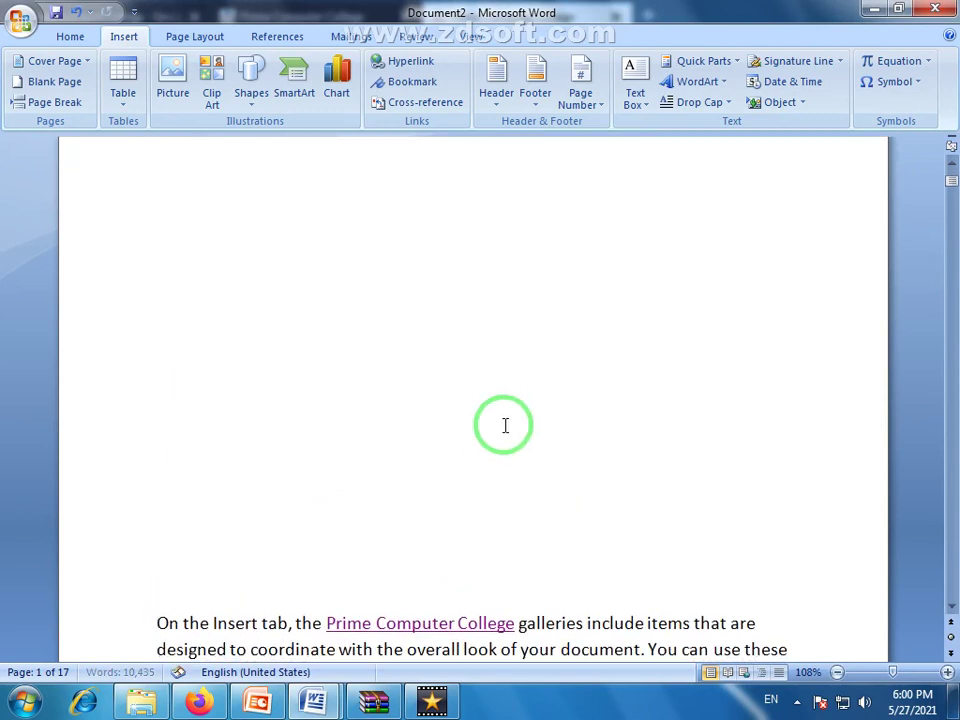
key("Return")
key("Return")
key("Return")
key("Return")
key("Return")
key("Return")
key("ctrl+Home")
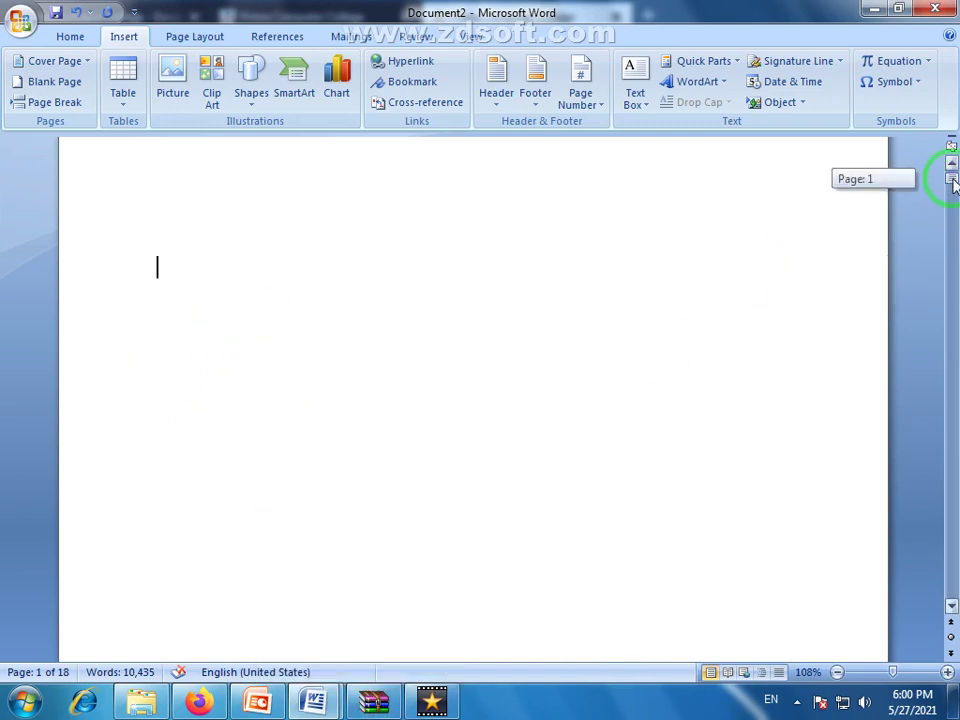
left_click_drag(953, 182, 953, 178)
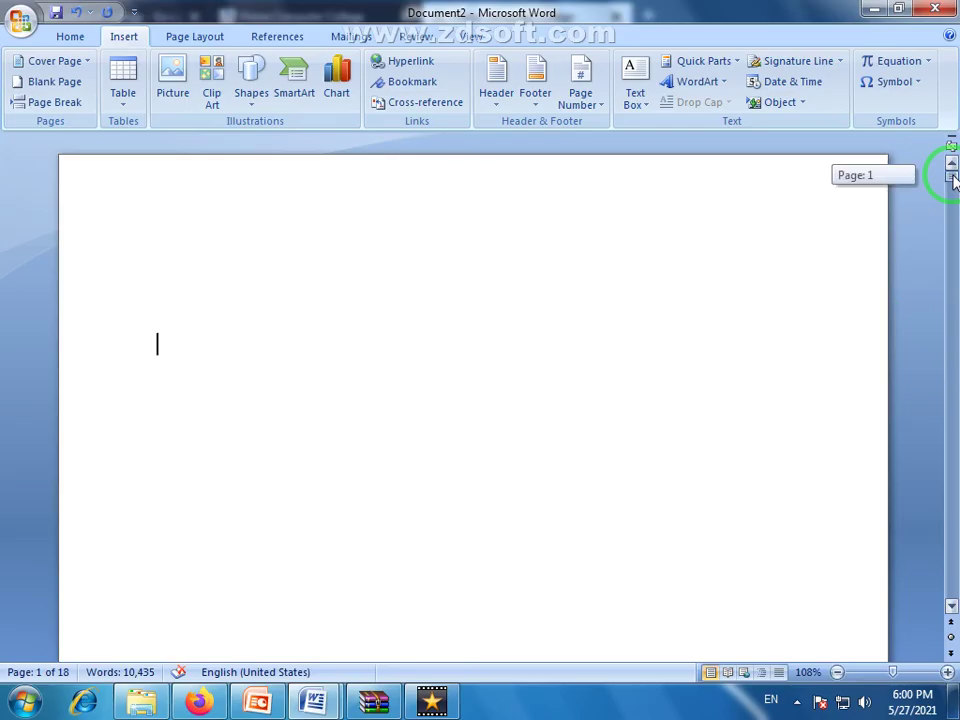
mouse_move(953, 178)
left_mouse_down()
mouse_move(951, 272)
mouse_move(945, 150)
mouse_move(951, 210)
left_mouse_up()
left_click(307, 331)
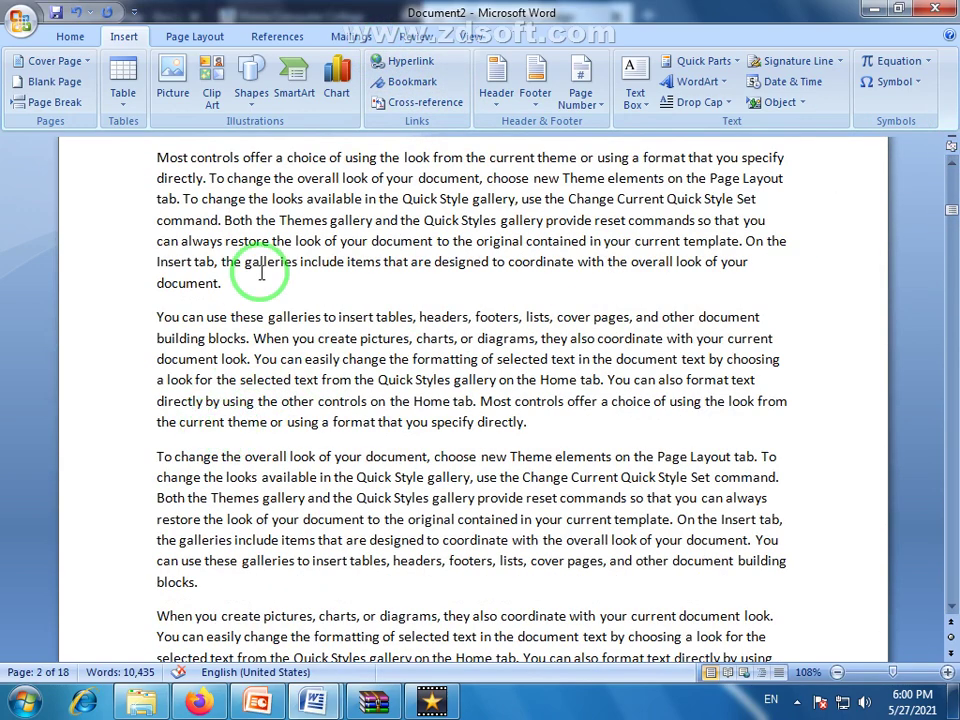
Keep page 1 empty with the text starting on page 2, removing extra blank lines above it.
left_click_drag(158, 156, 261, 288)
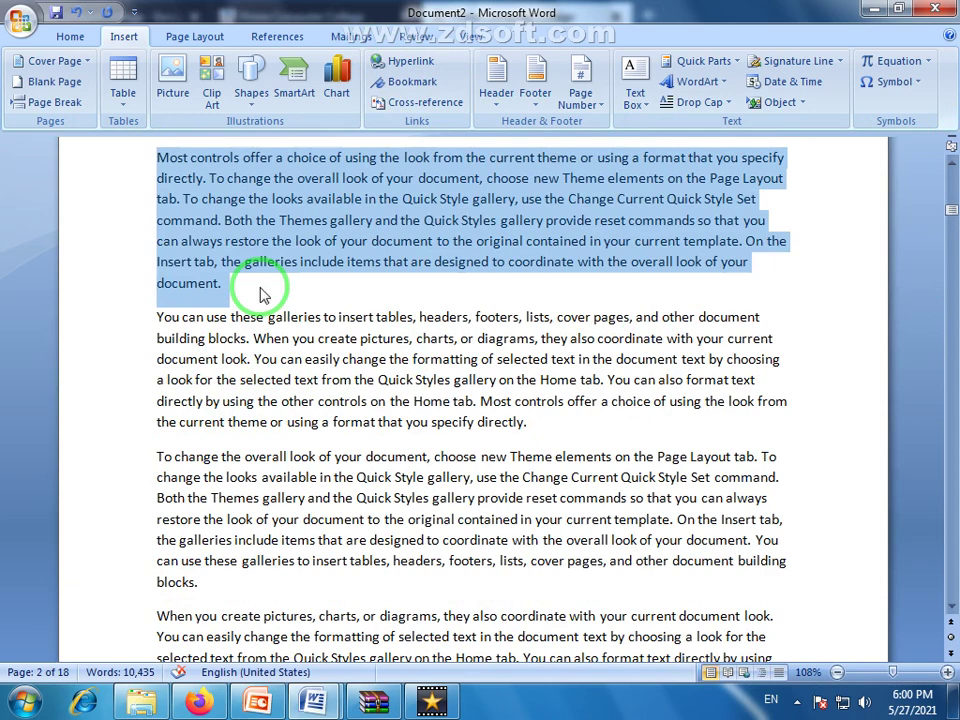
scroll(264, 340, "up", 3)
scroll(264, 364, "up", 5)
scroll(266, 364, "up", 4)
scroll(269, 363, "up", 1)
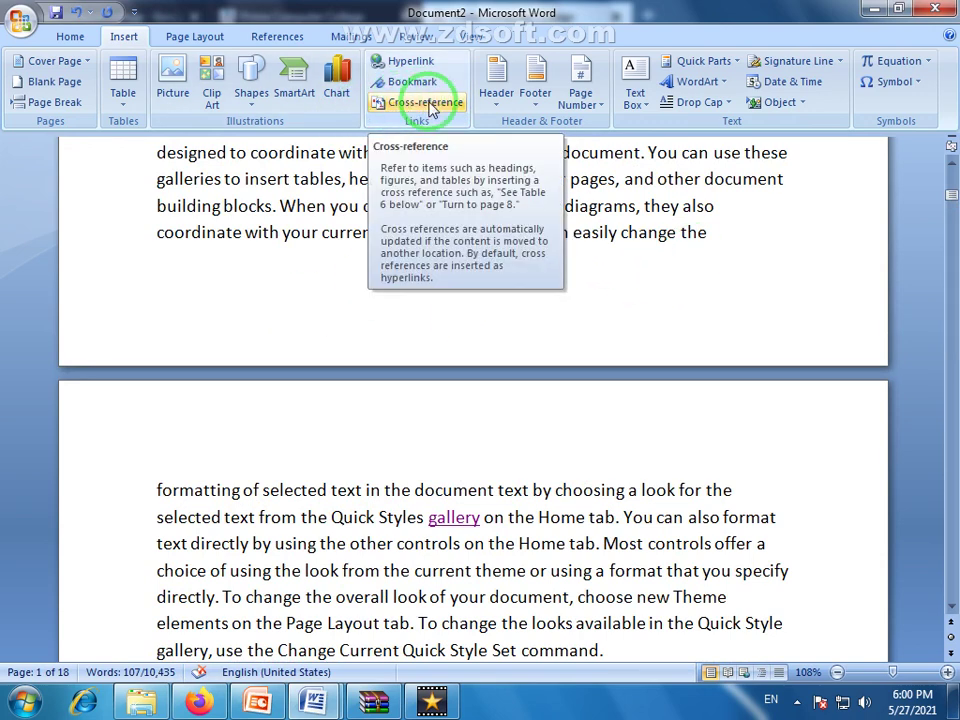
scroll(418, 330, "up", 3)
scroll(420, 330, "down", 5)
triple_click(420, 328)
scroll(420, 328, "down", 3)
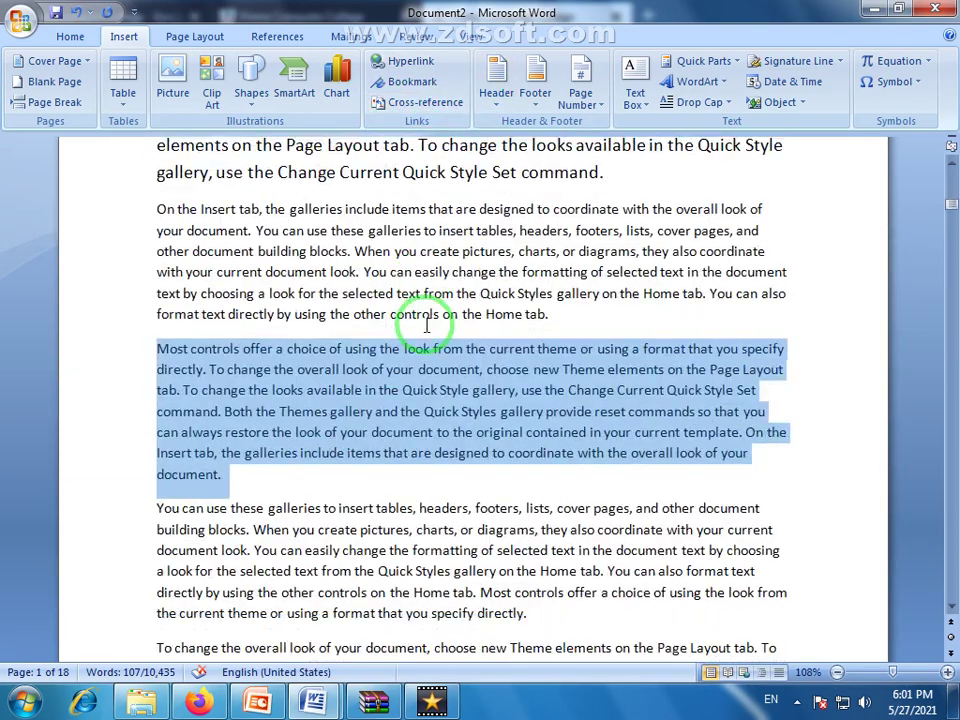
left_click(328, 348)
scroll(240, 340, "up", 10)
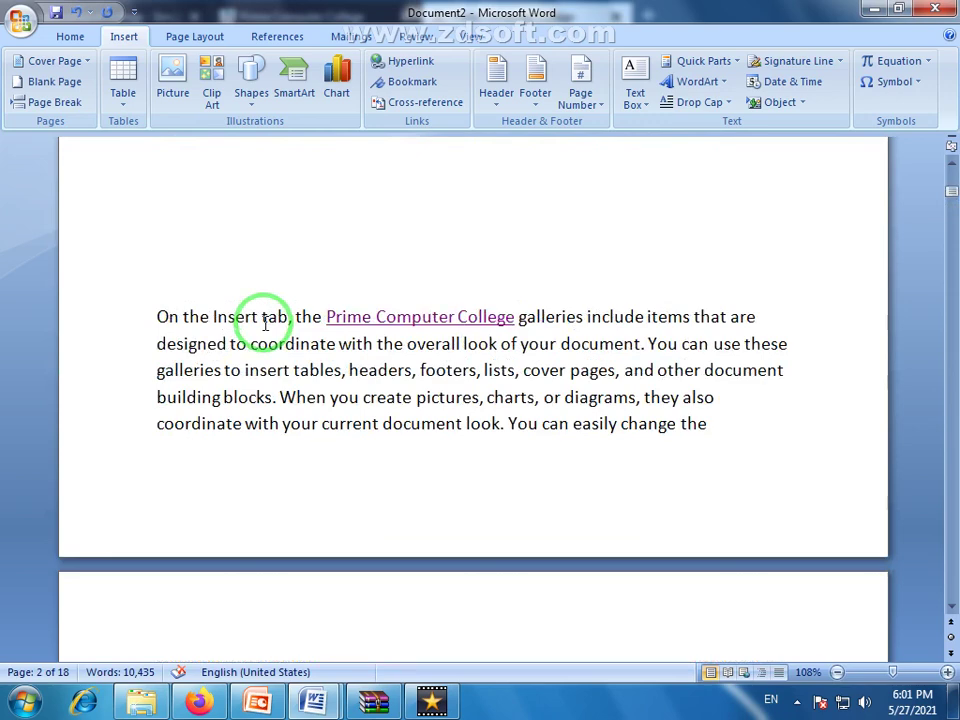
left_click(399, 440)
key("Return")
key("Return")
key("Return")
key("Return")
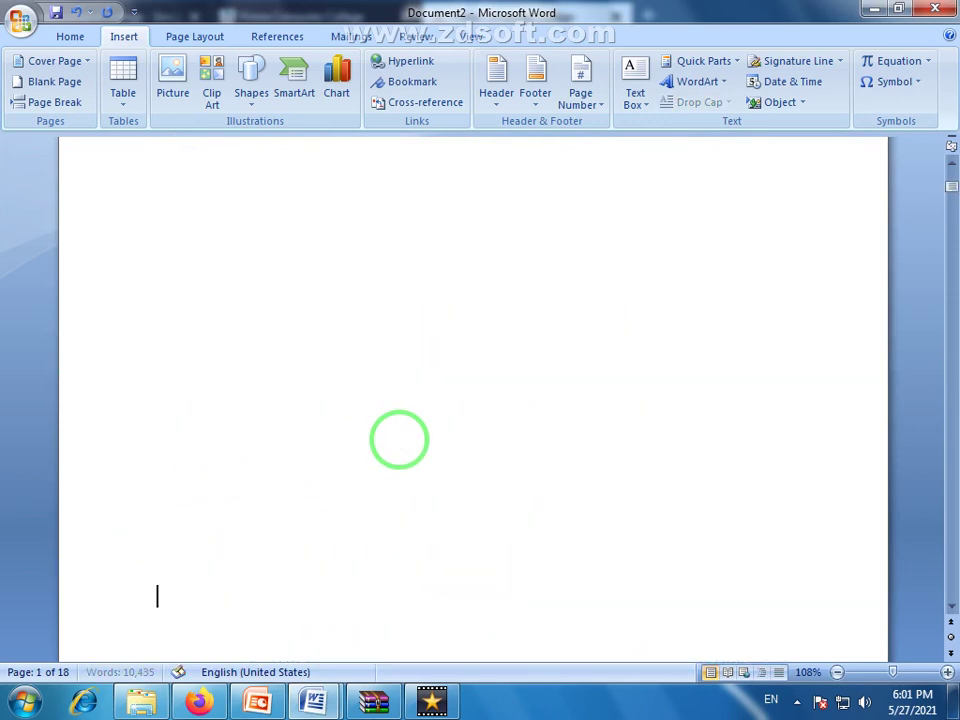
key("Return")
key("Return")
left_click(258, 588)
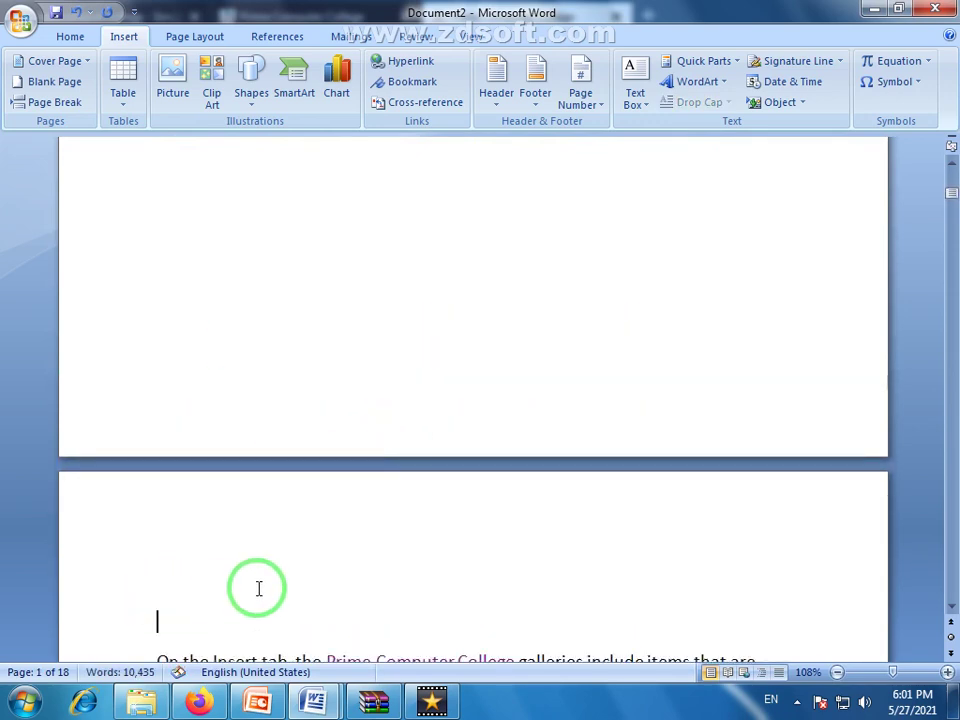
key("BackSpace")
key("BackSpace")
Add an empty line after 'document.' and split the paragraph after 'You can use these galleries'.
scroll(199, 593, "down", 3)
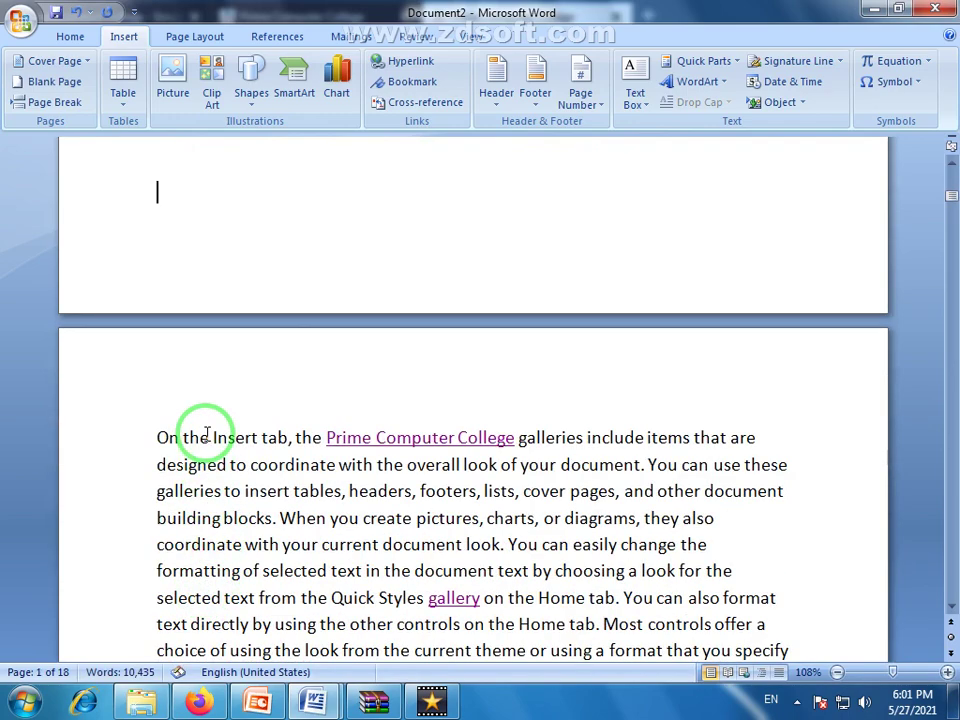
scroll(189, 441, "down", 2)
scroll(223, 439, "down", 1)
scroll(227, 336, "down", 5)
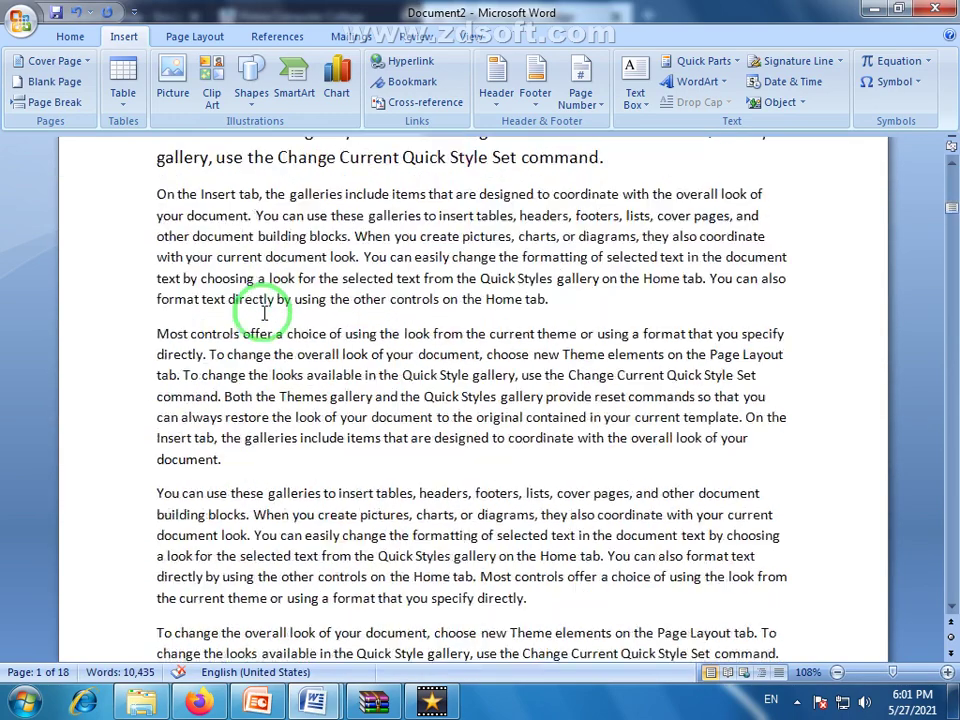
scroll(250, 312, "down", 2)
key("Return")
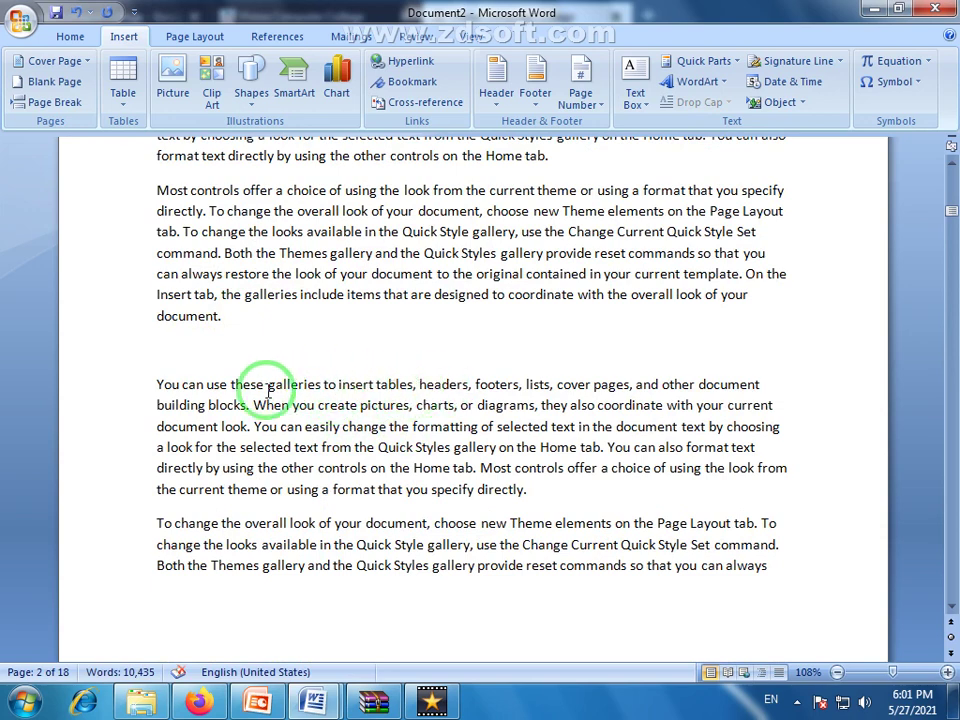
left_click(323, 384)
key("Return")
key("Return")
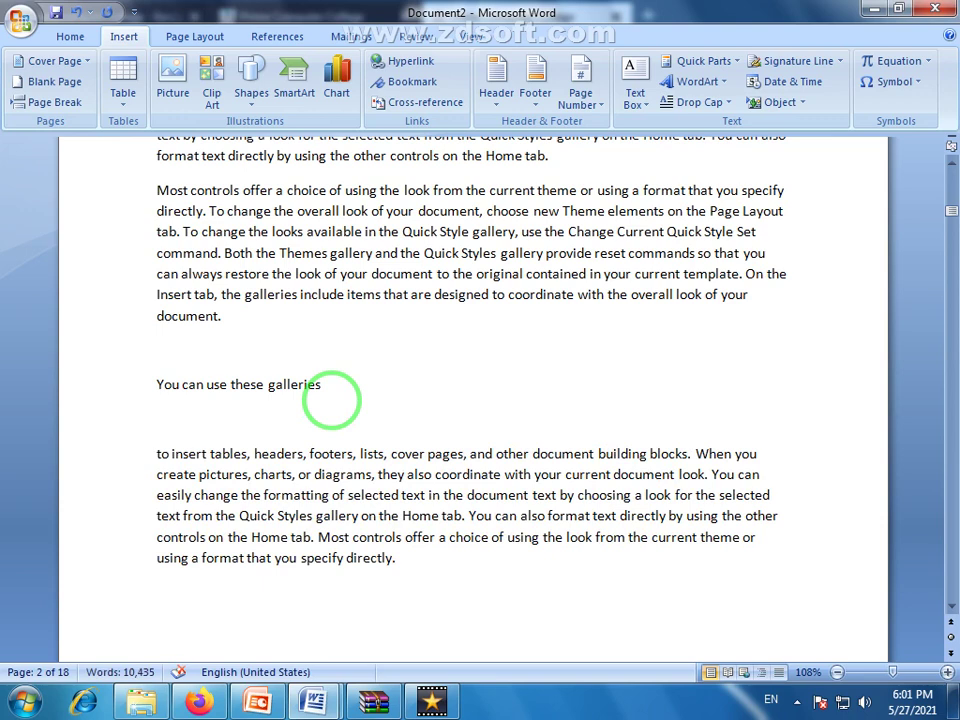
Style 'You can use these galleries' as Heading 1.
scroll(325, 400, "down", 1)
left_click_drag(324, 337, 156, 340)
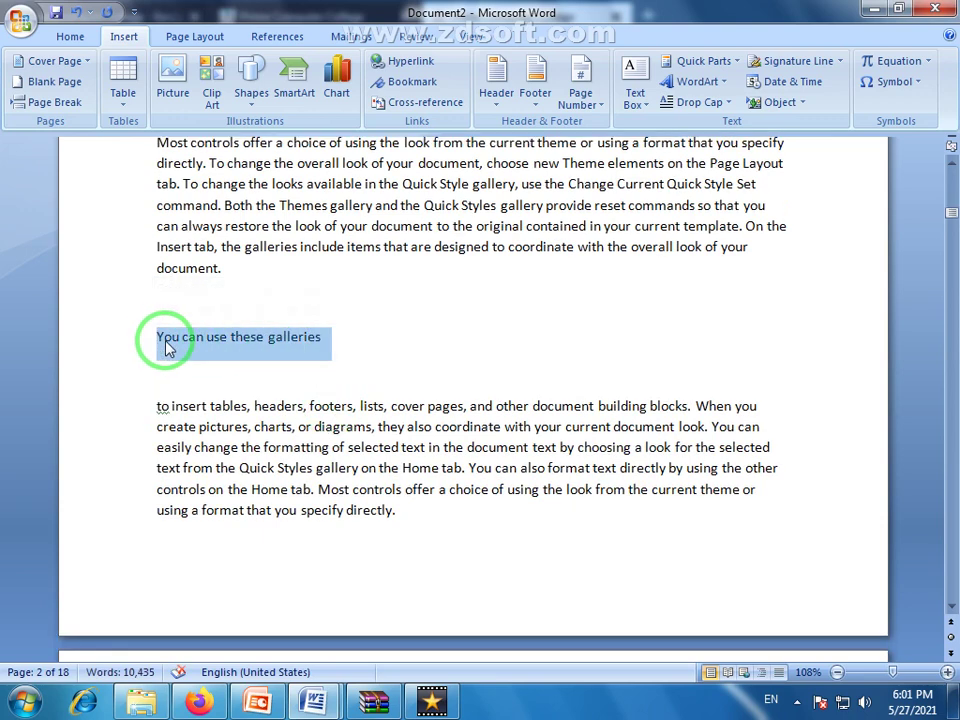
left_click(68, 36)
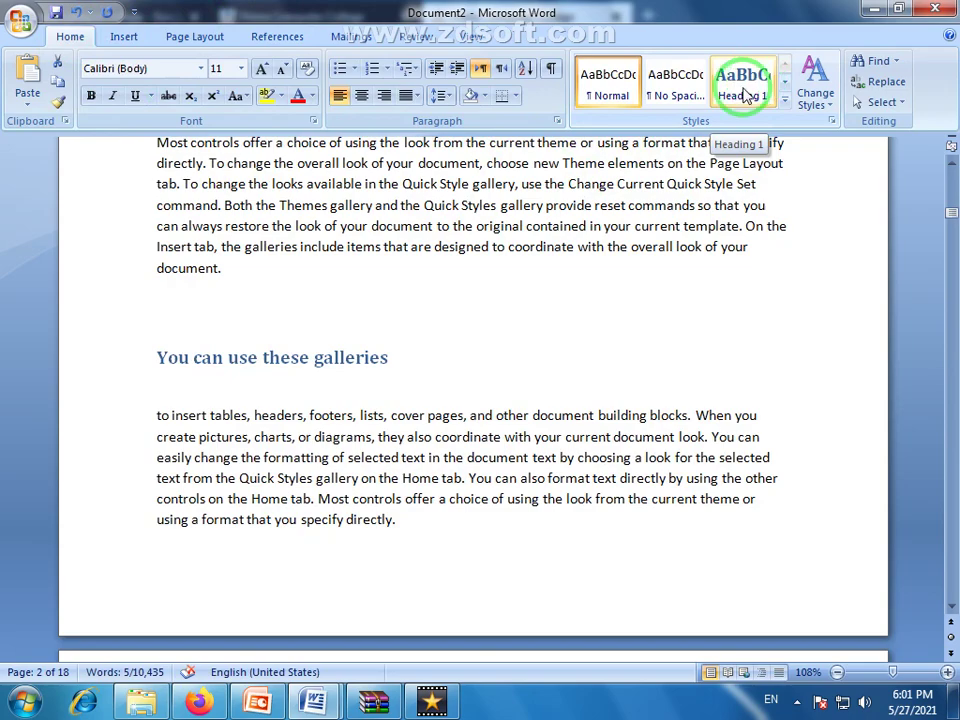
left_click(744, 95)
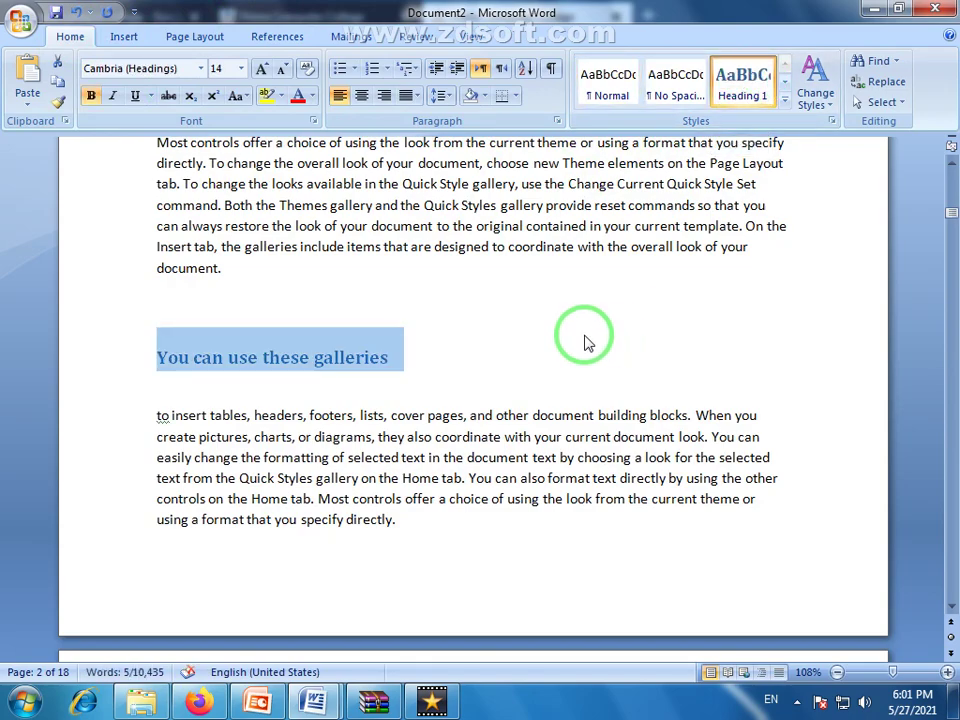
Split off 'Both the Themes gallery and the' before 'Quick Styles' and make it Heading 1.
scroll(328, 425, "down", 5)
scroll(328, 428, "down", 5)
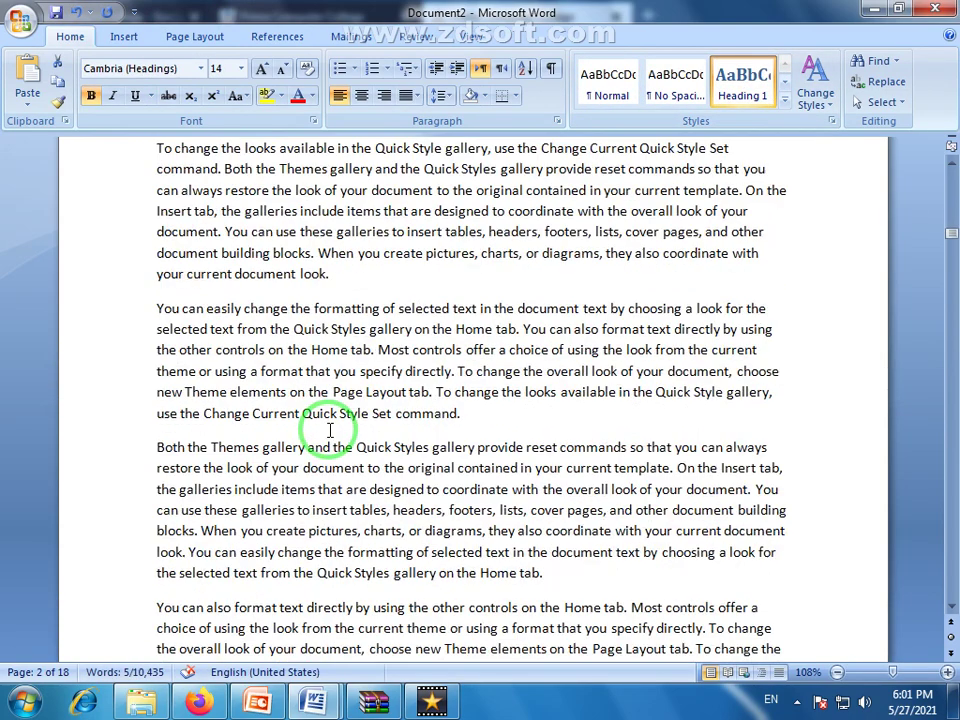
scroll(330, 430, "down", 5)
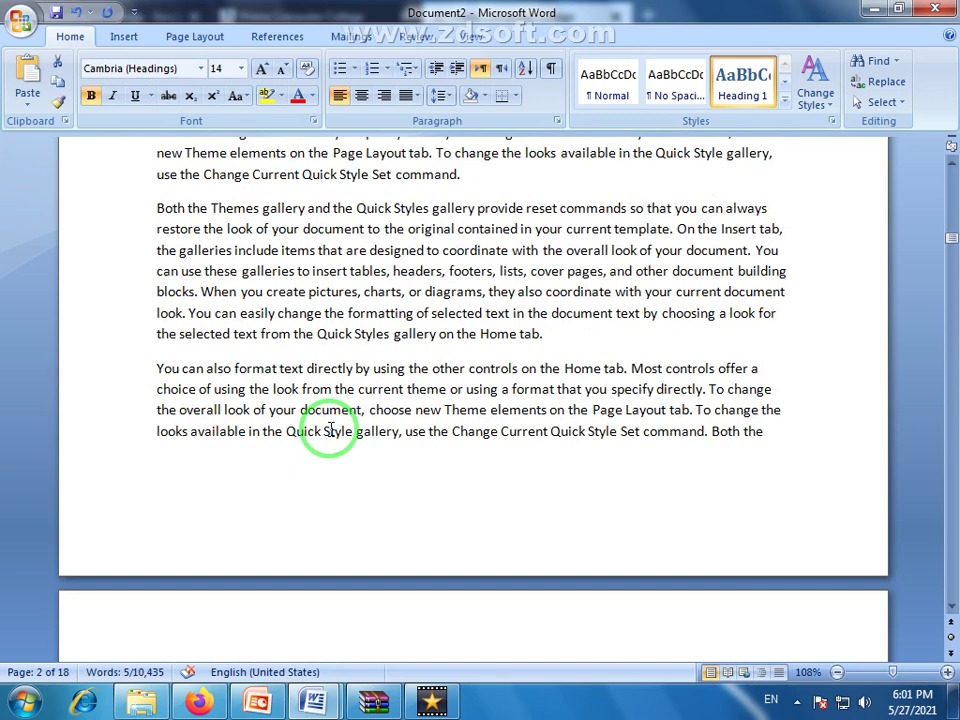
left_click(356, 210)
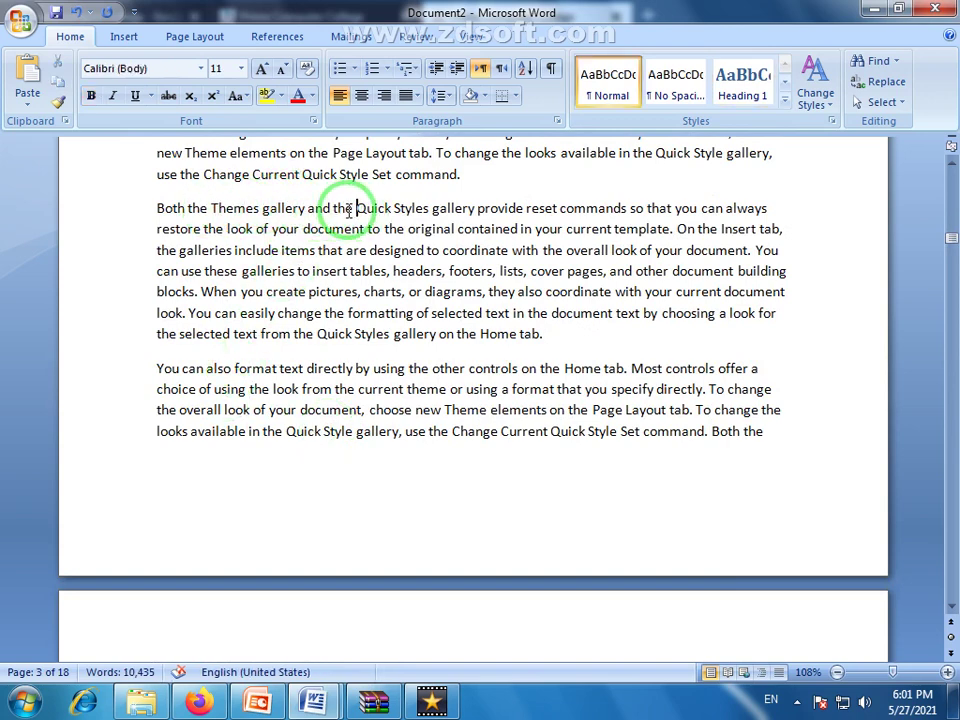
key("Return")
left_click_drag(356, 210, 150, 210)
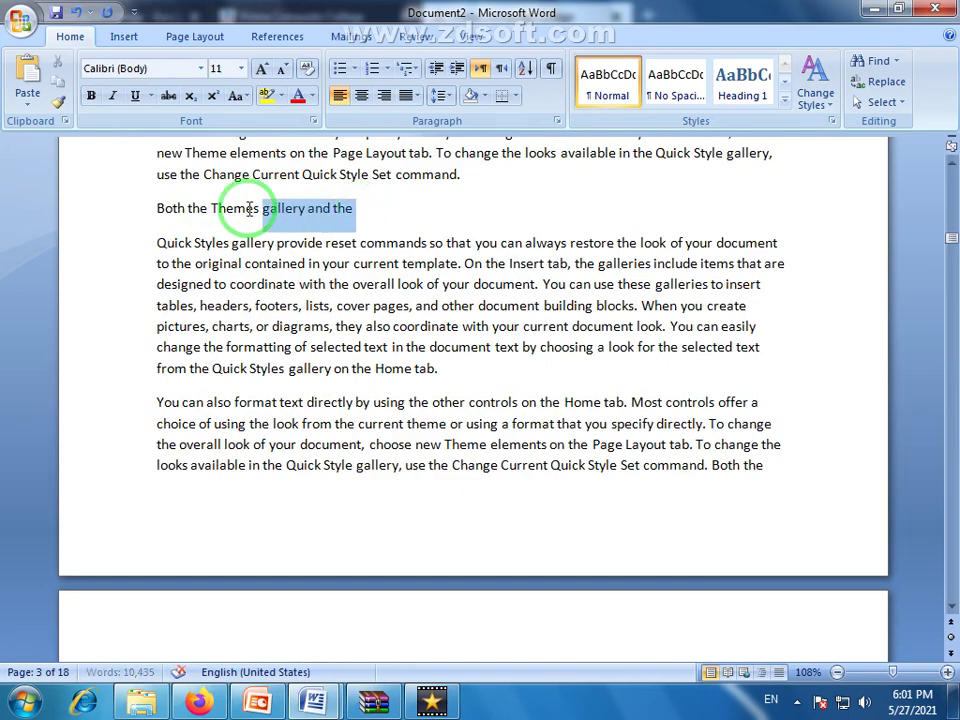
left_click(742, 84)
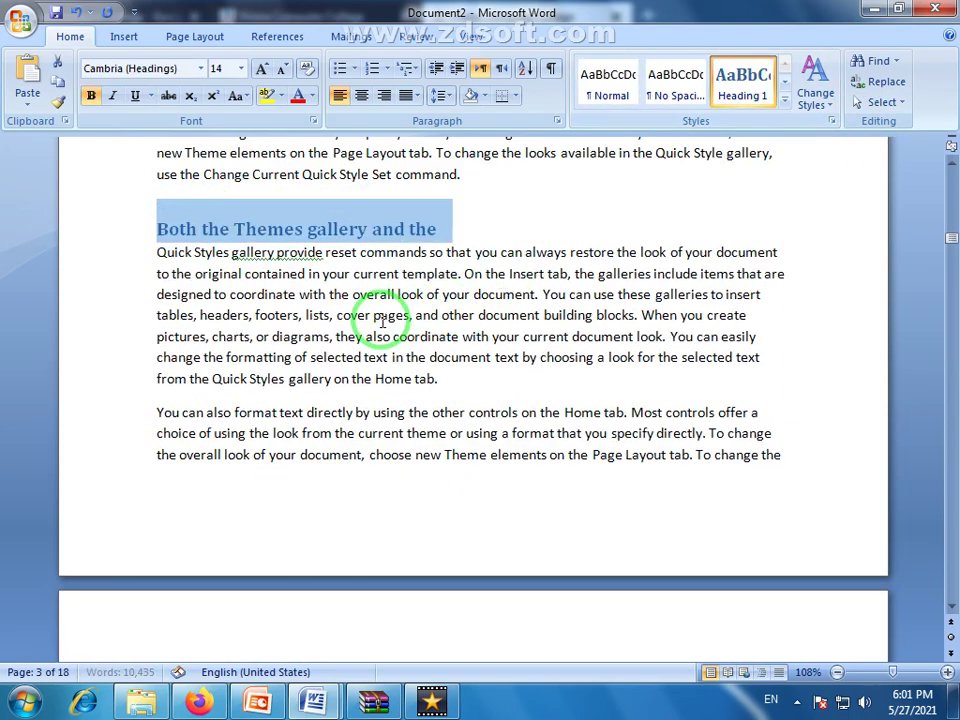
Split off 'You can easily change the' before 'formatting' and make it Heading 2.
scroll(378, 320, "down", 2)
scroll(376, 330, "down", 7)
scroll(375, 330, "down", 5)
scroll(364, 338, "down", 2)
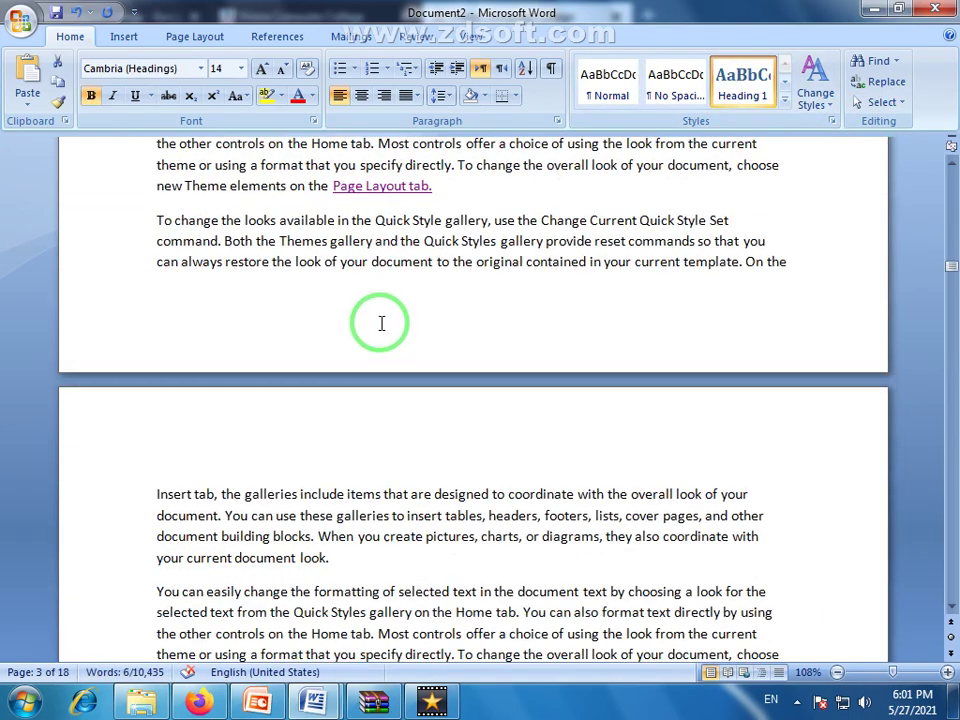
scroll(381, 321, "down", 5)
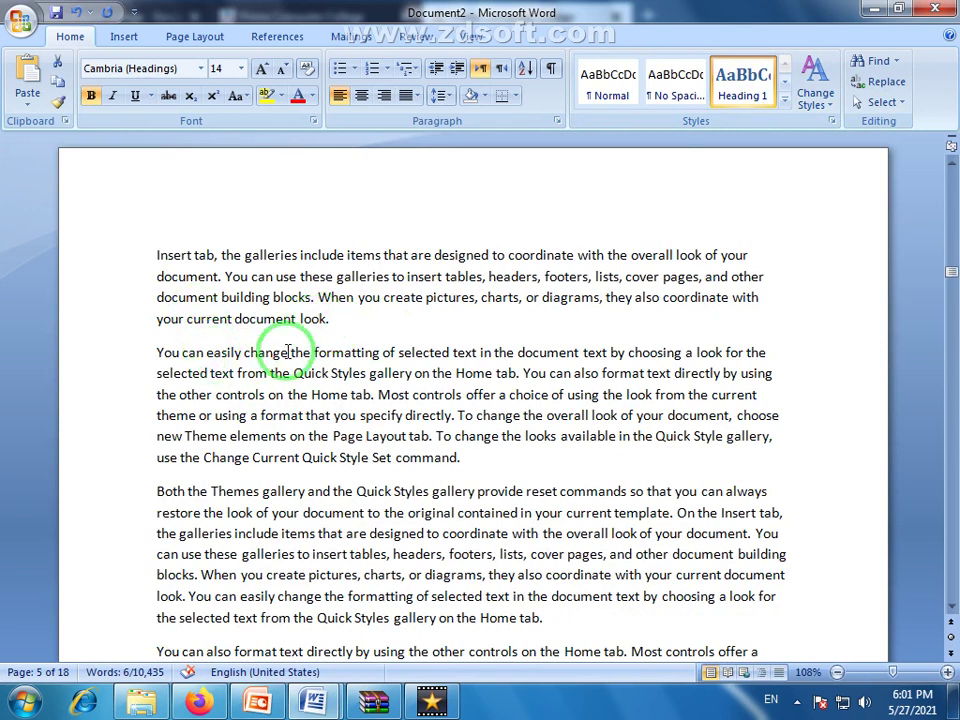
left_click(315, 352)
key("Return")
left_click_drag(314, 352, 152, 354)
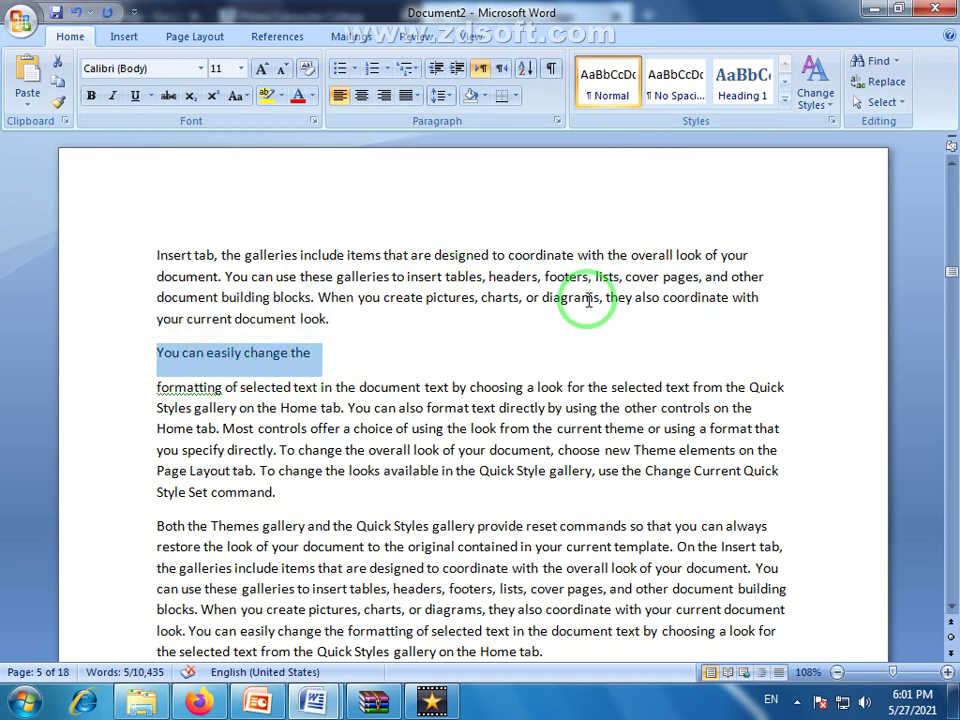
left_click(785, 99)
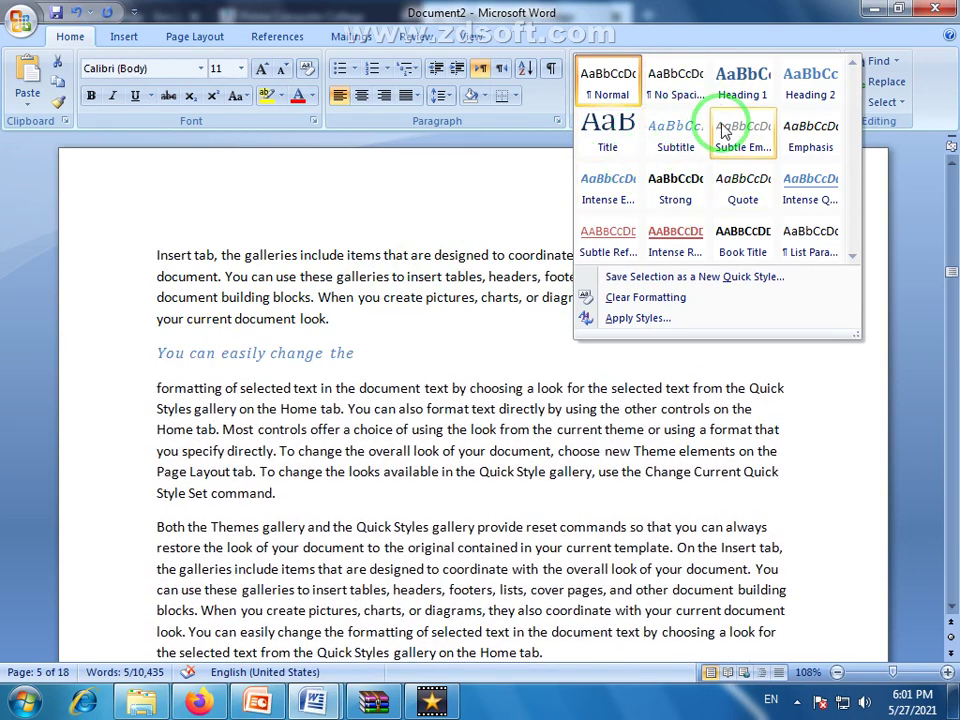
left_click(808, 92)
Split off 'On the Insert tab' as its own line and make it Heading 2.
scroll(369, 583, "down", 5)
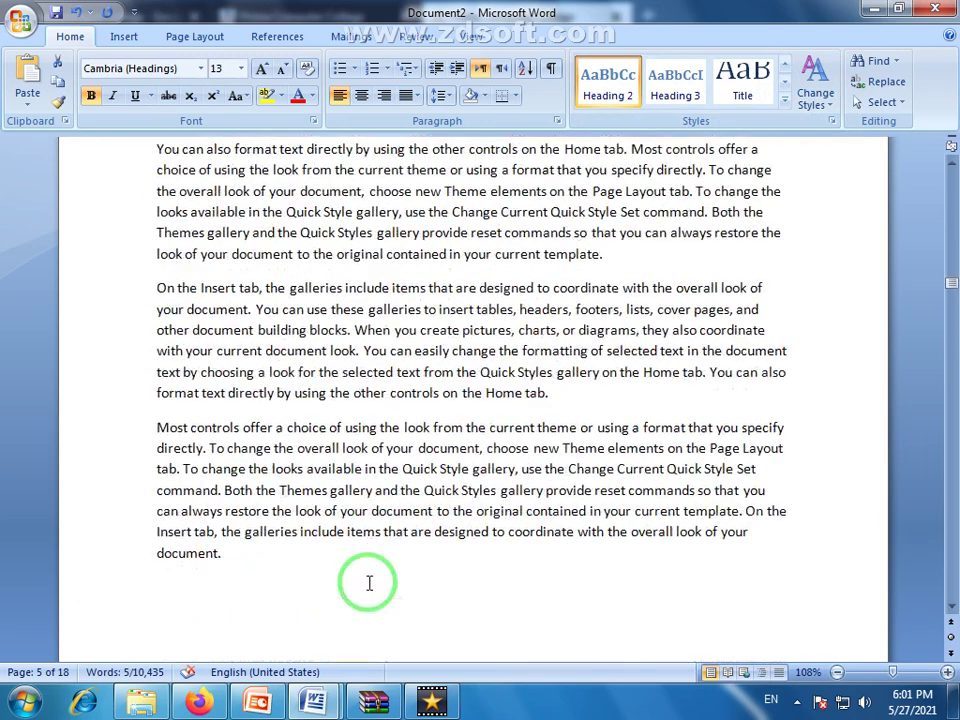
left_click(262, 290)
key("Return")
left_click_drag(252, 288, 158, 292)
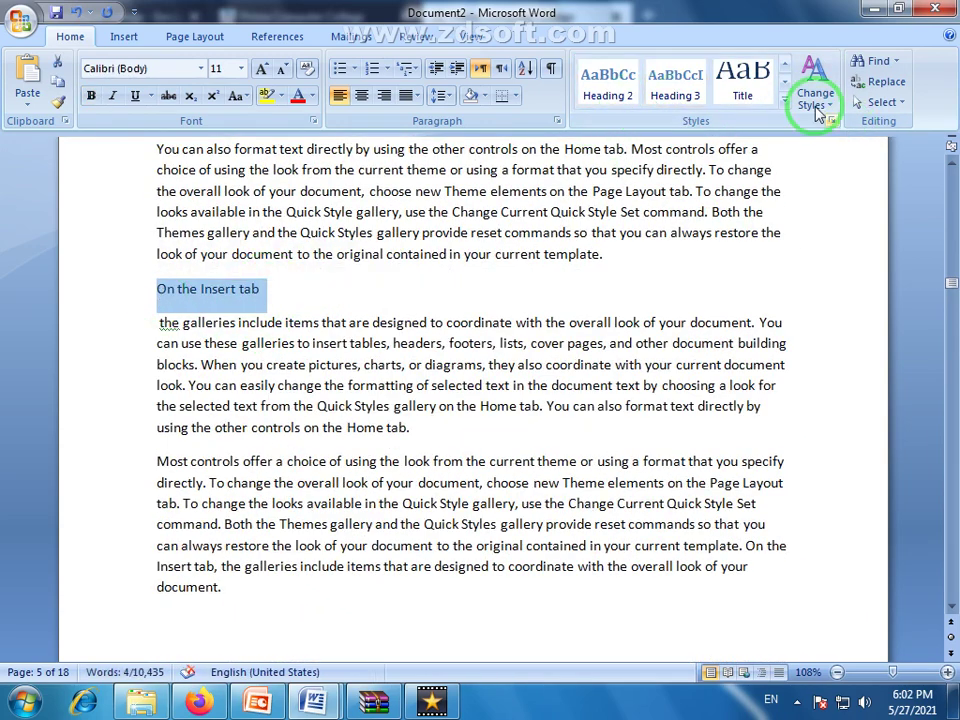
left_click(607, 80)
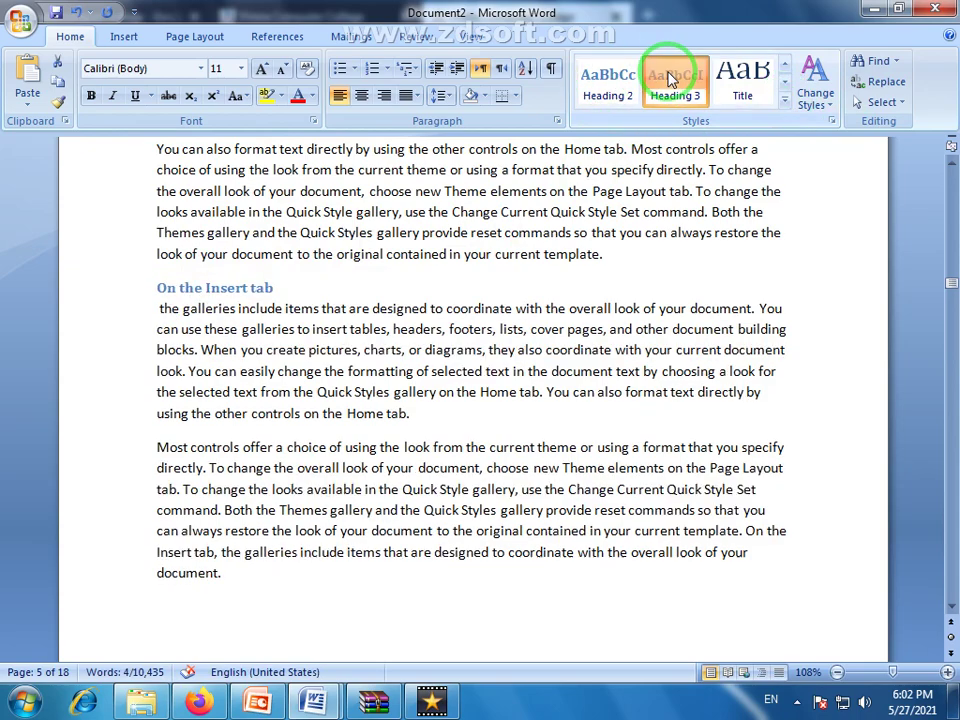
left_click(310, 400)
scroll(315, 398, "up", 4)
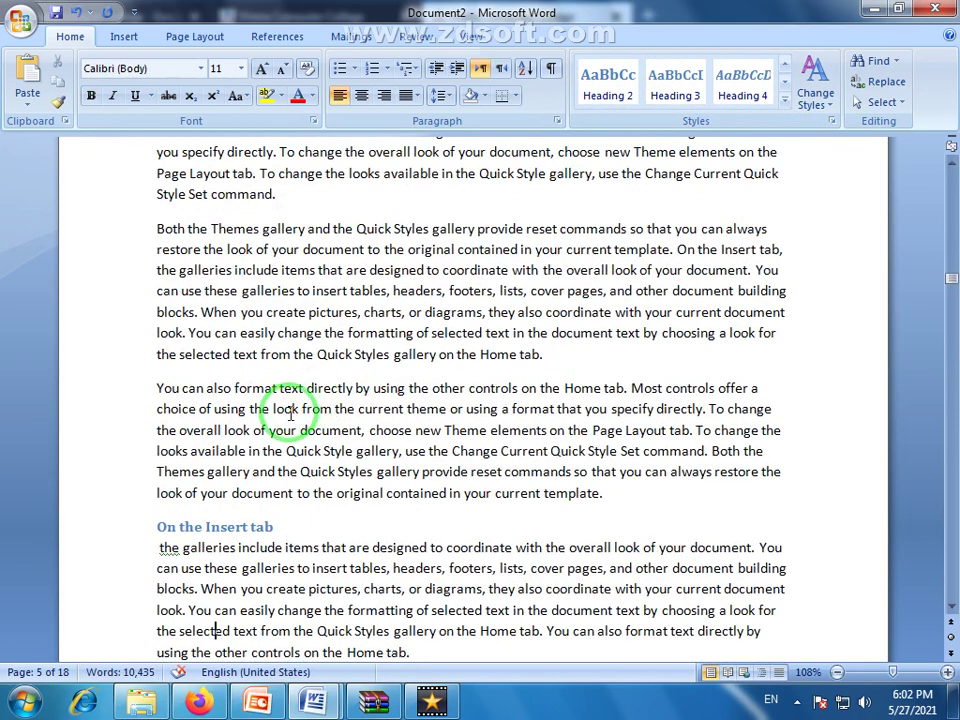
scroll(238, 545, "up", 5)
scroll(246, 420, "up", 2)
scroll(252, 422, "up", 4)
scroll(255, 424, "up", 5)
scroll(255, 424, "up", 5)
scroll(255, 424, "up", 5)
scroll(255, 424, "up", 5)
scroll(255, 424, "up", 5)
key("ctrl+Home")
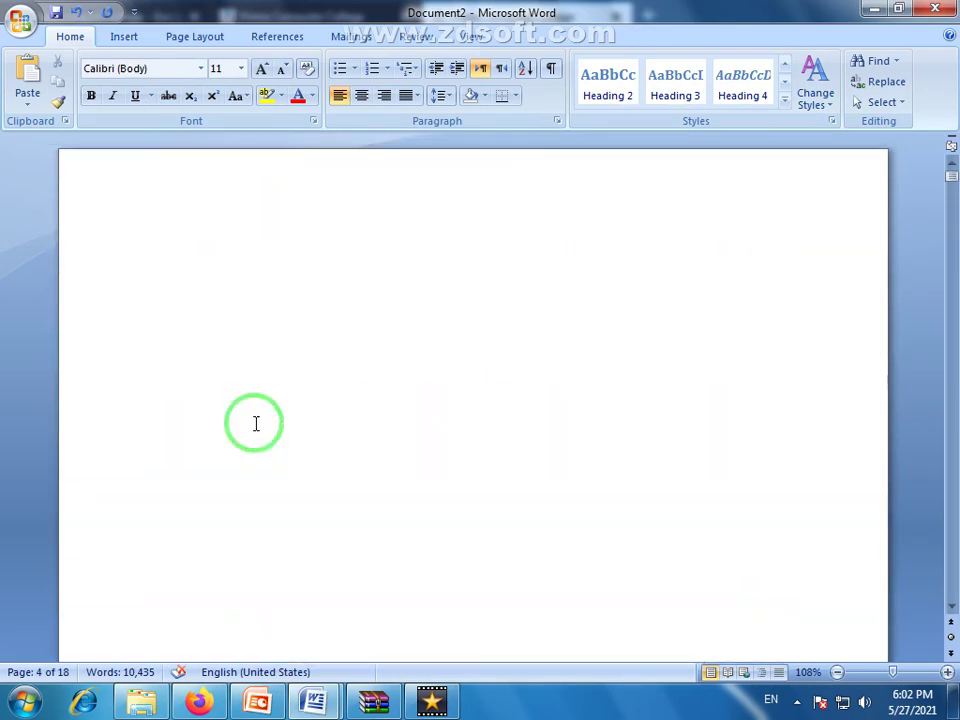
Enlarge the font size at the top of the empty first page to 14.
key("ctrl+shift+period")
key("ctrl+shift+period")
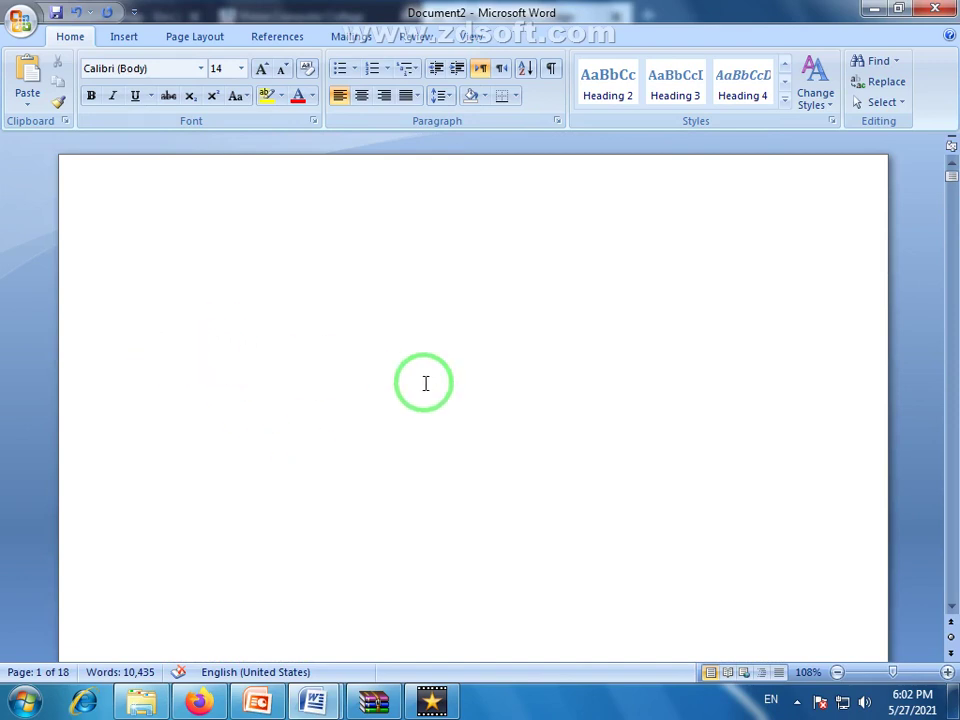
left_click_drag(952, 178, 952, 282)
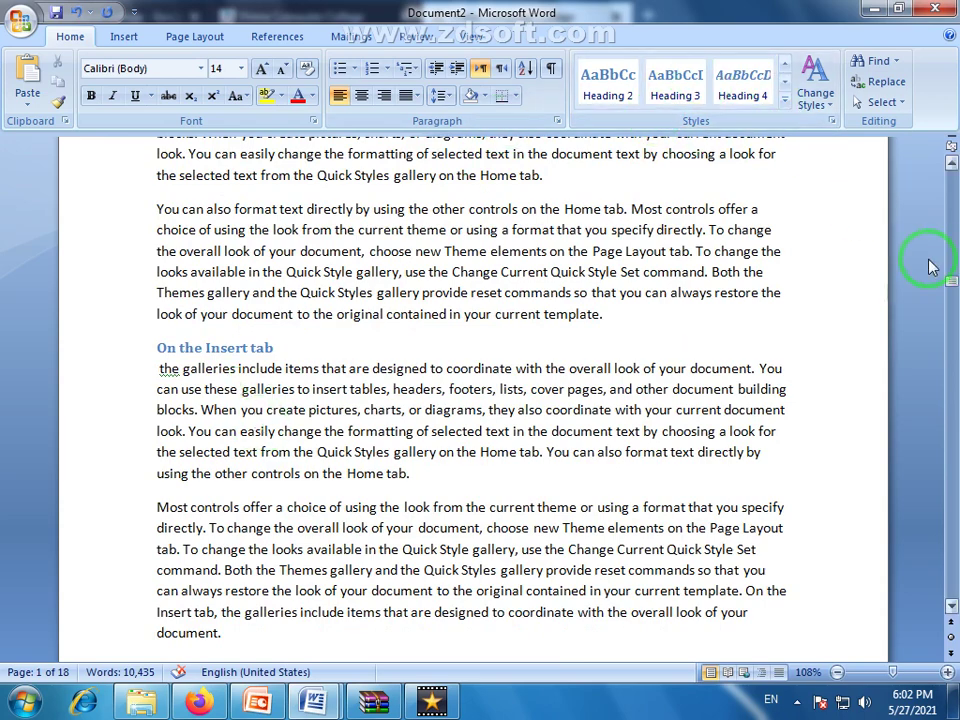
left_click_drag(950, 287, 950, 155)
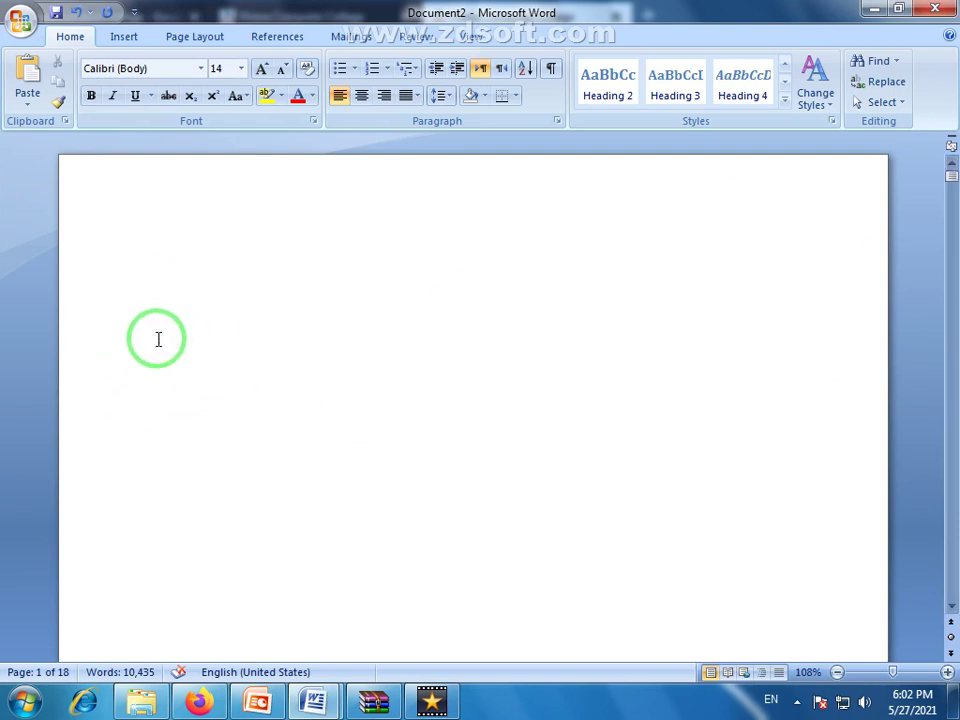
left_click(122, 38)
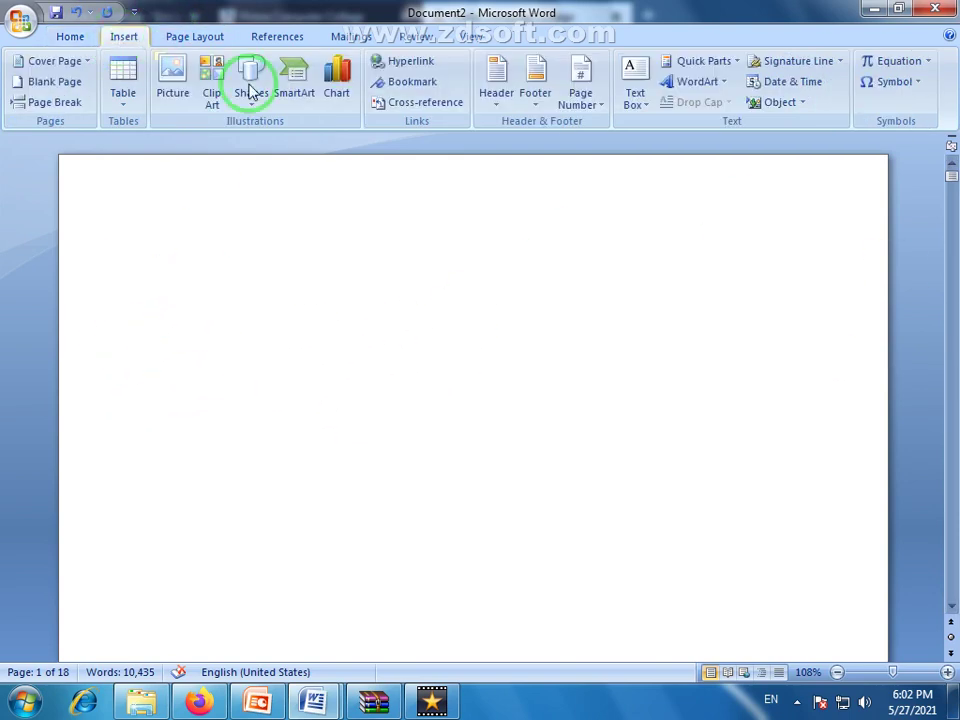
In the Cross-reference dialog, set Reference type to Heading, inserted as a hyperlink, listing the headings.
left_click(423, 106)
left_click_drag(553, 183, 466, 220)
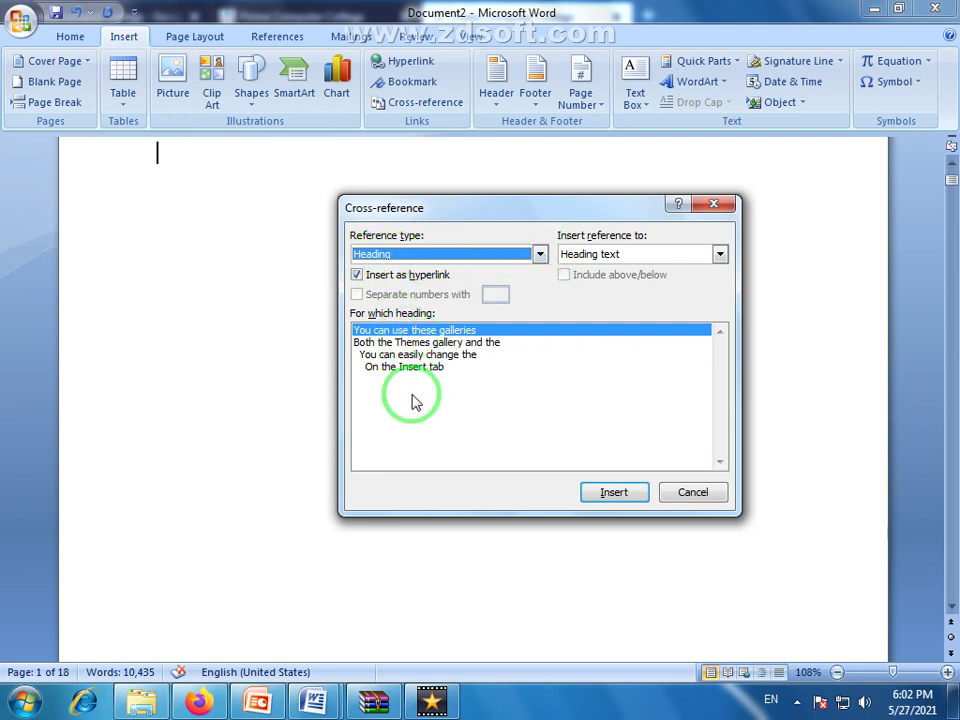
left_click(540, 254)
left_click(396, 284)
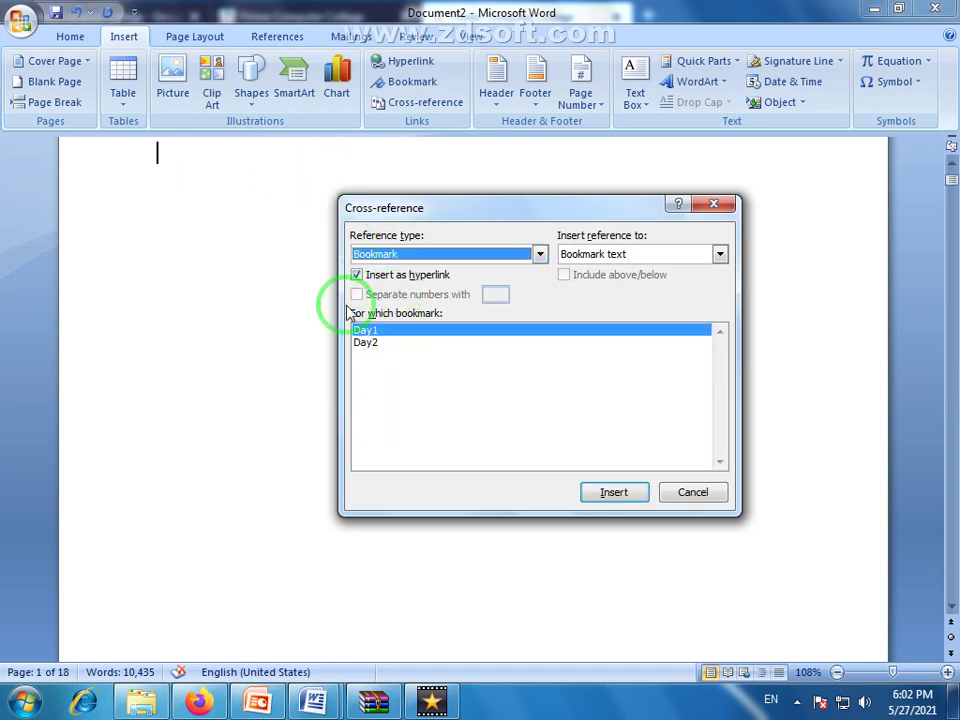
left_click(538, 256)
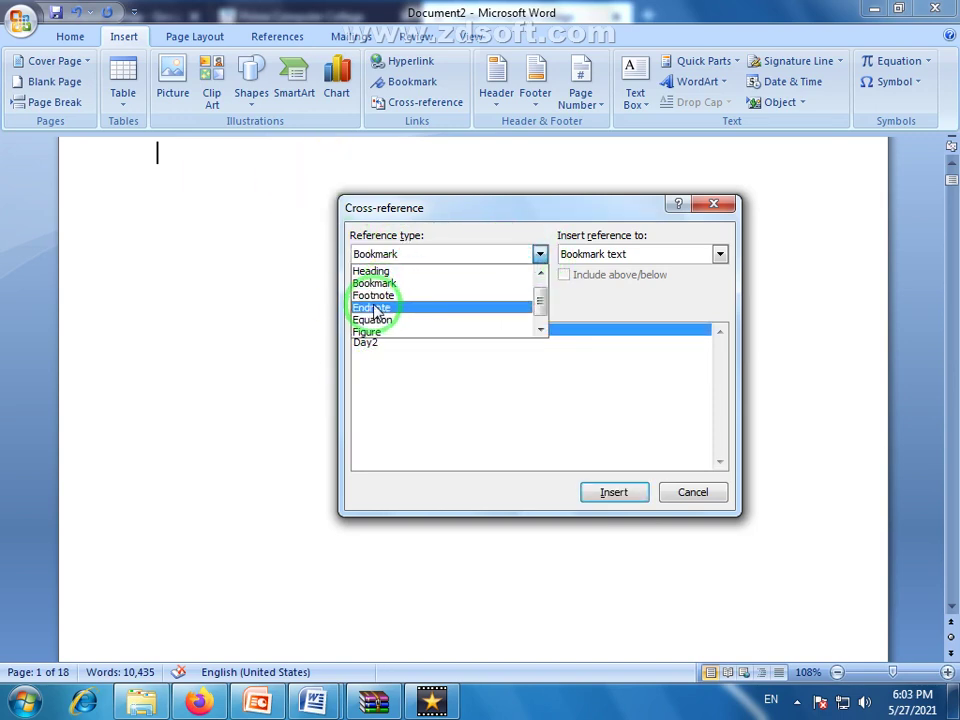
left_click(385, 294)
left_click(540, 254)
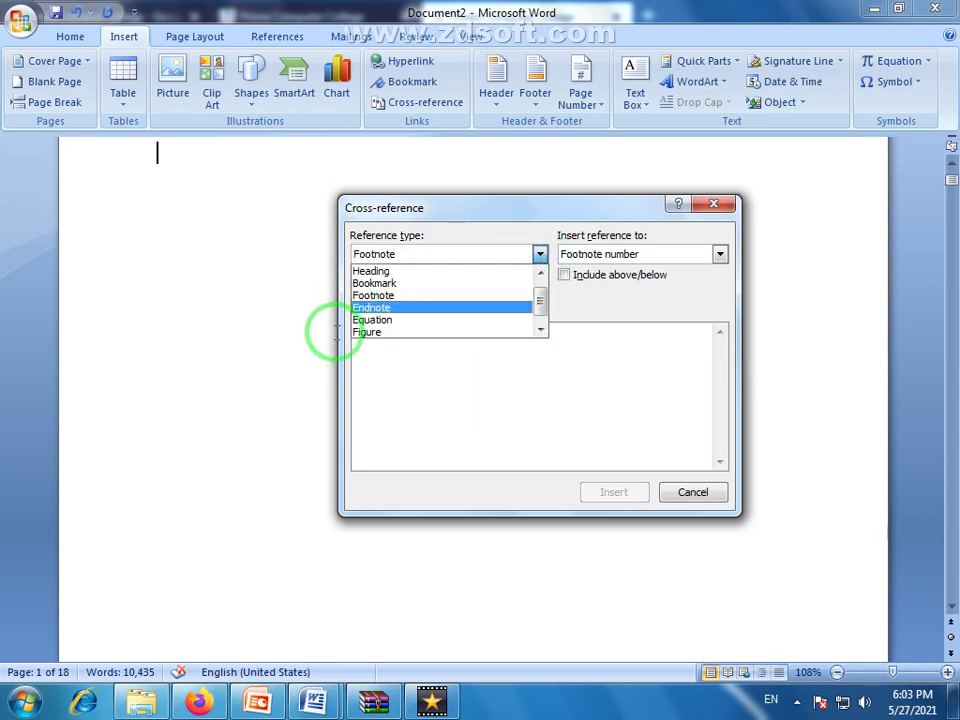
left_click(541, 256)
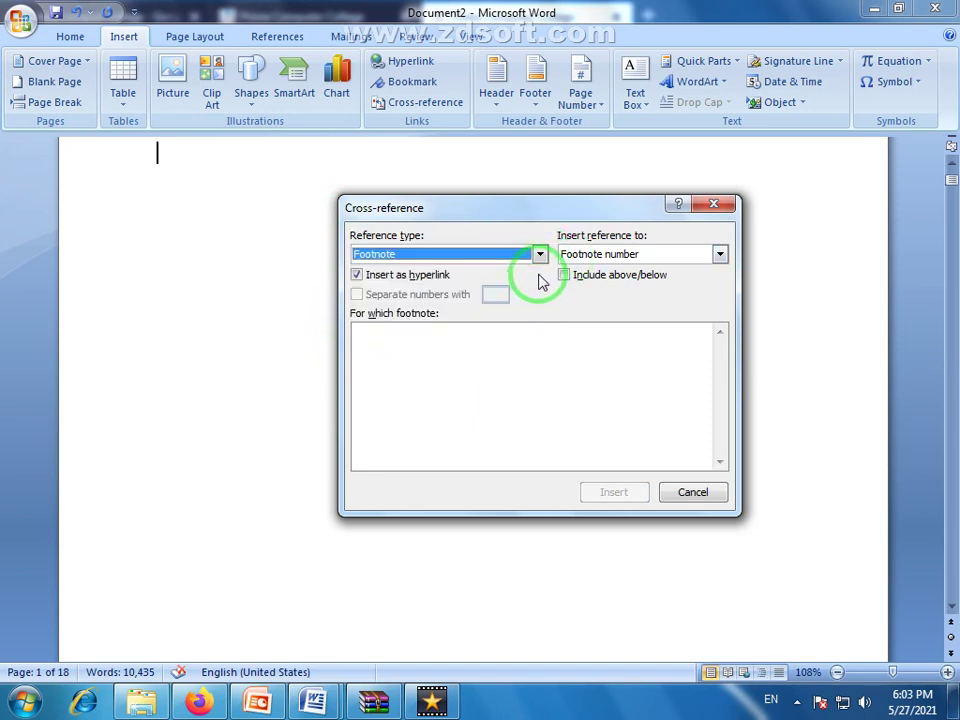
left_click(541, 256)
scroll(450, 283, "up", 1)
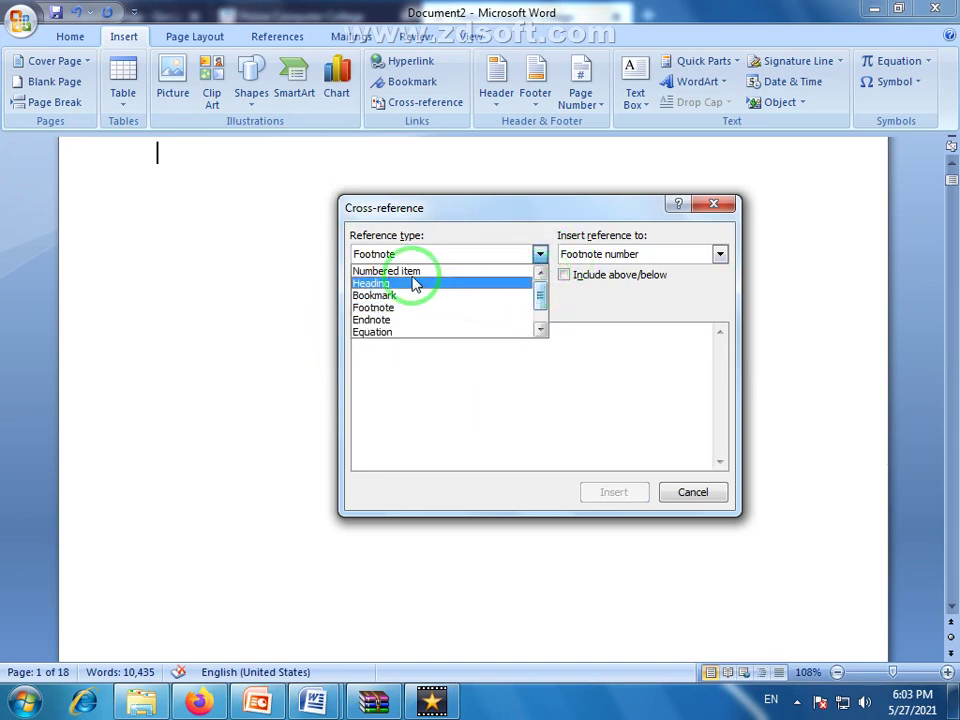
left_click(371, 285)
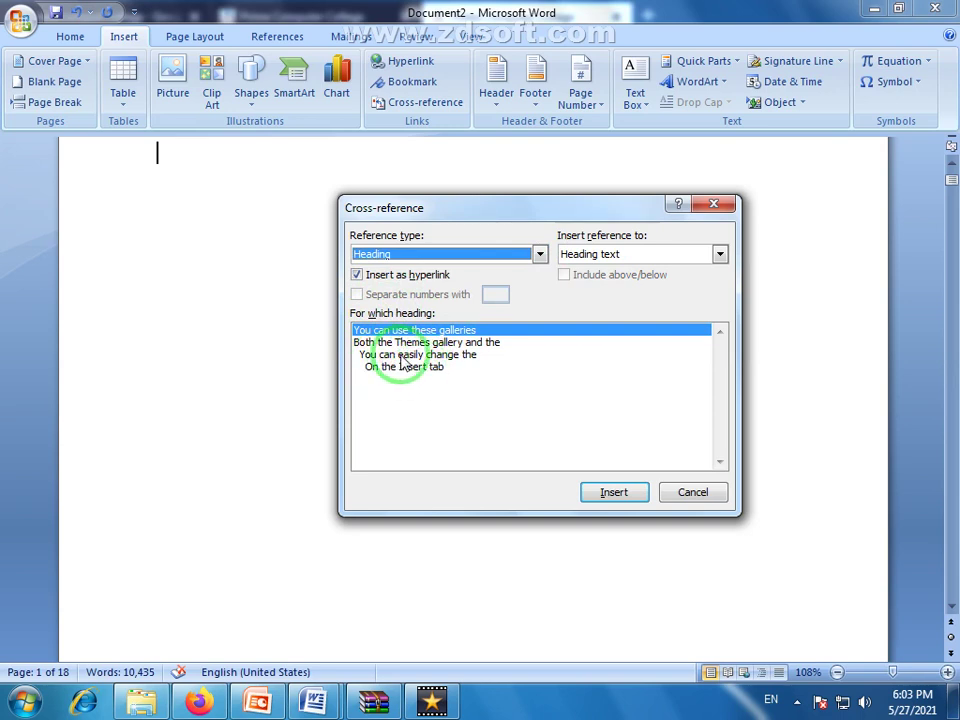
left_click(405, 360)
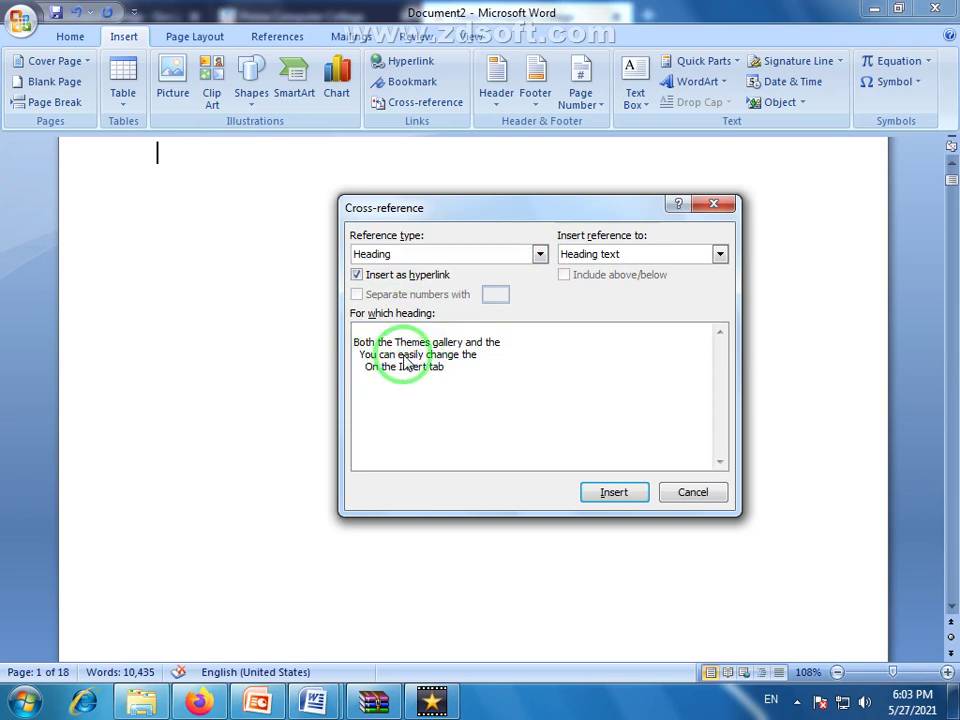
Insert cross-references to the headings 'You can easily change the' and 'You can use these galleries'.
left_click(613, 492)
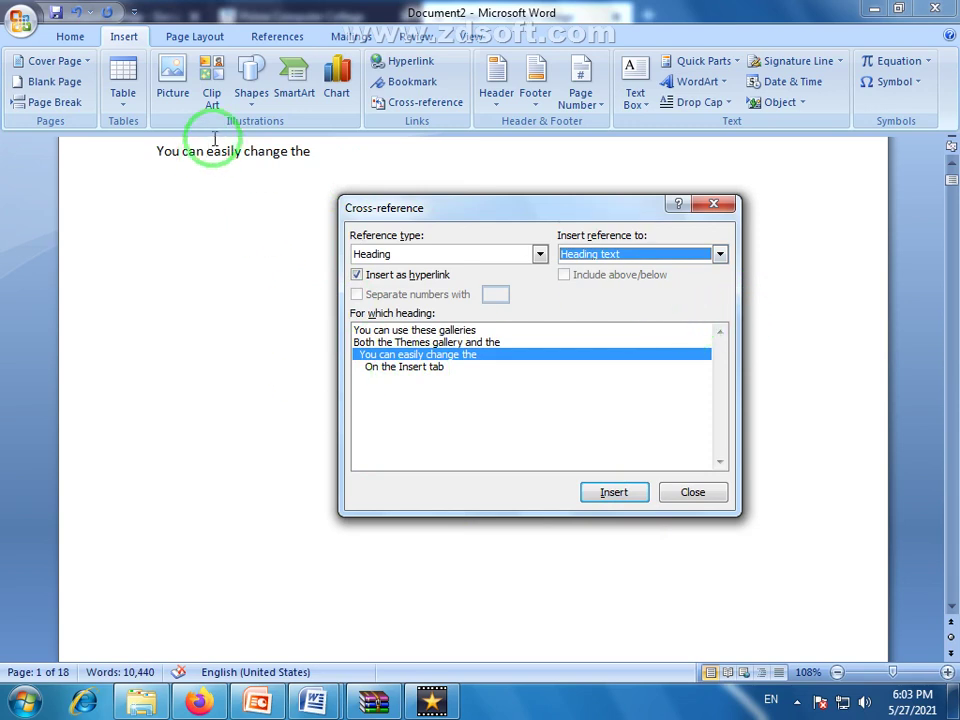
left_click_drag(600, 212, 657, 203)
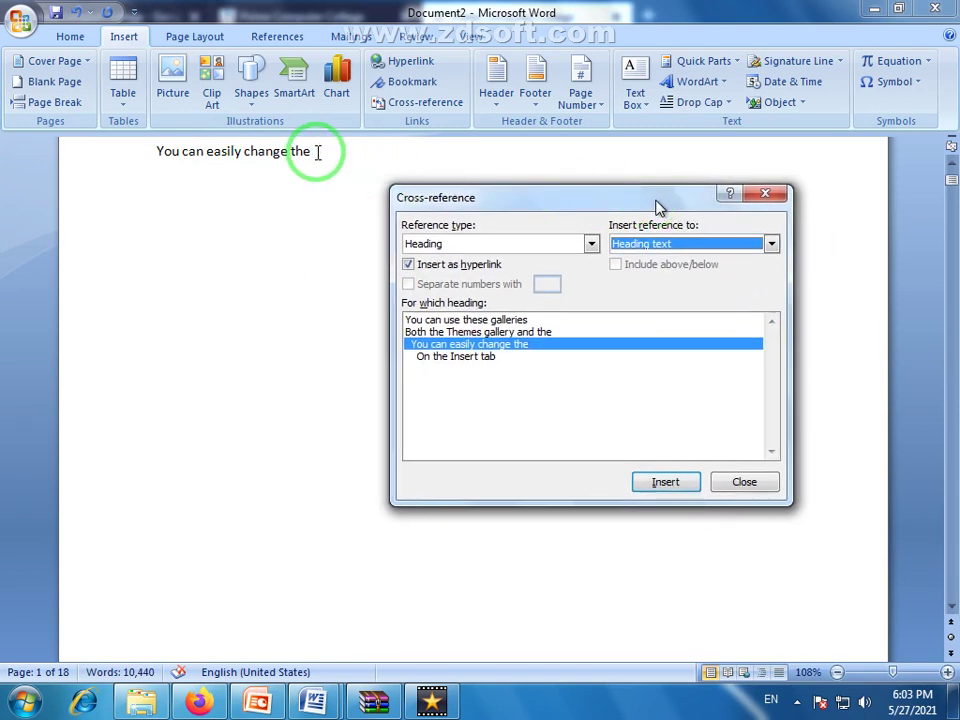
left_click_drag(657, 207, 648, 207)
left_click(320, 151)
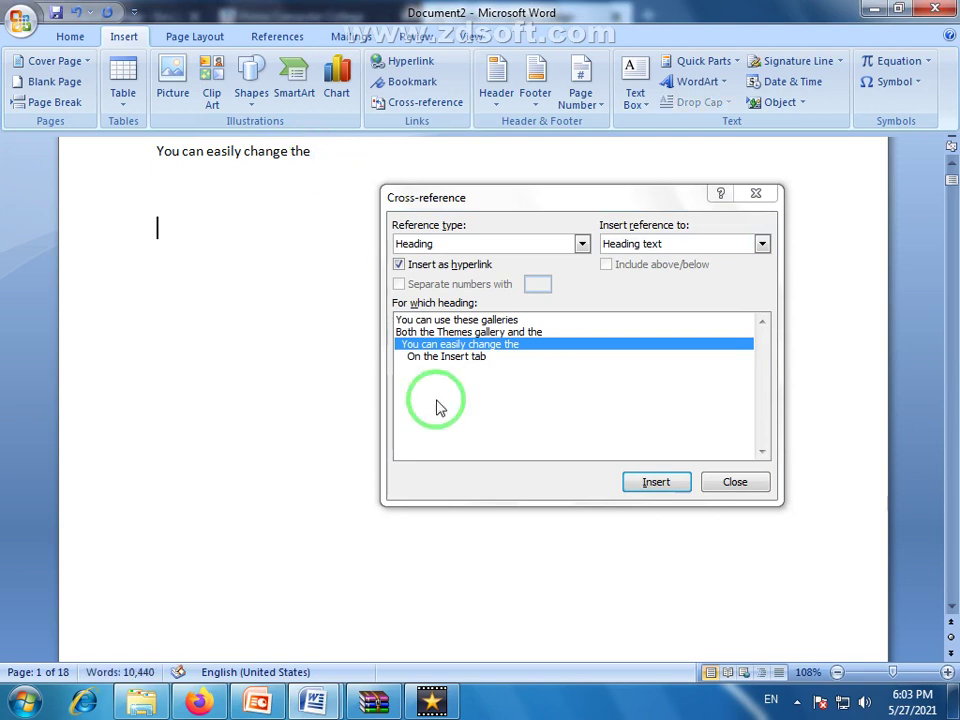
left_click(437, 323)
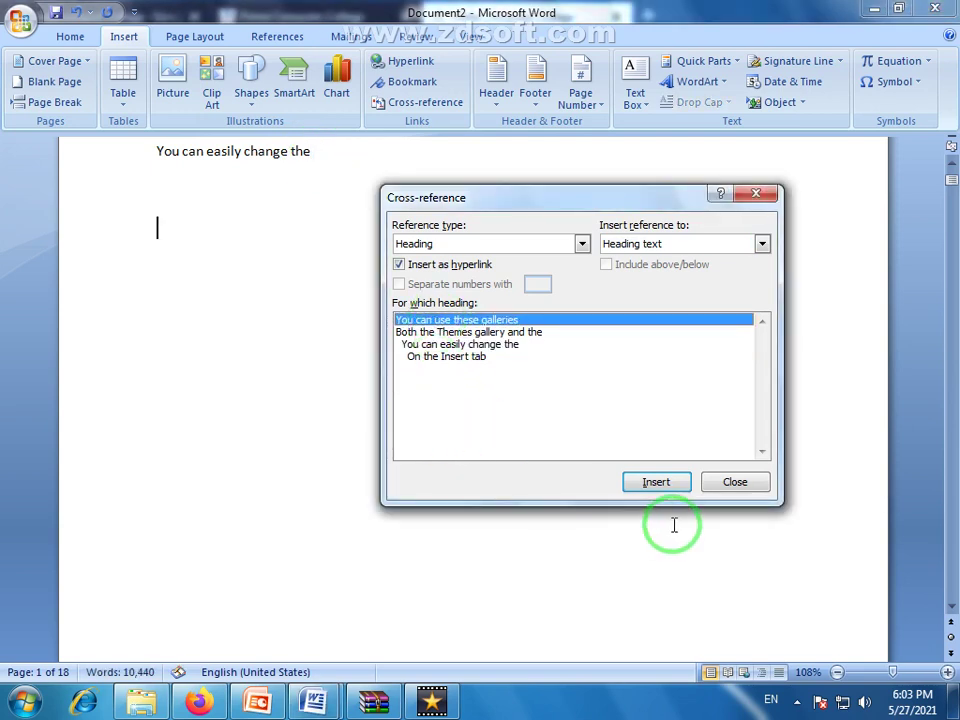
left_click(656, 482)
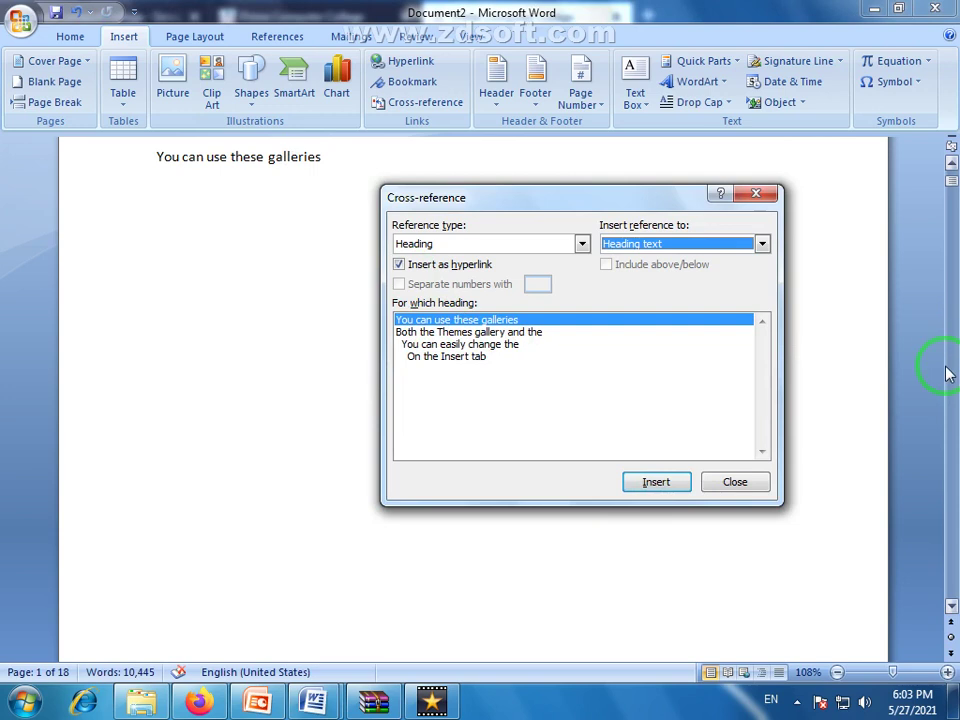
Add a third cross-reference to 'On the Insert tab' below the others and close the Cross-reference dialog.
left_click_drag(950, 193, 950, 178)
left_click(340, 420)
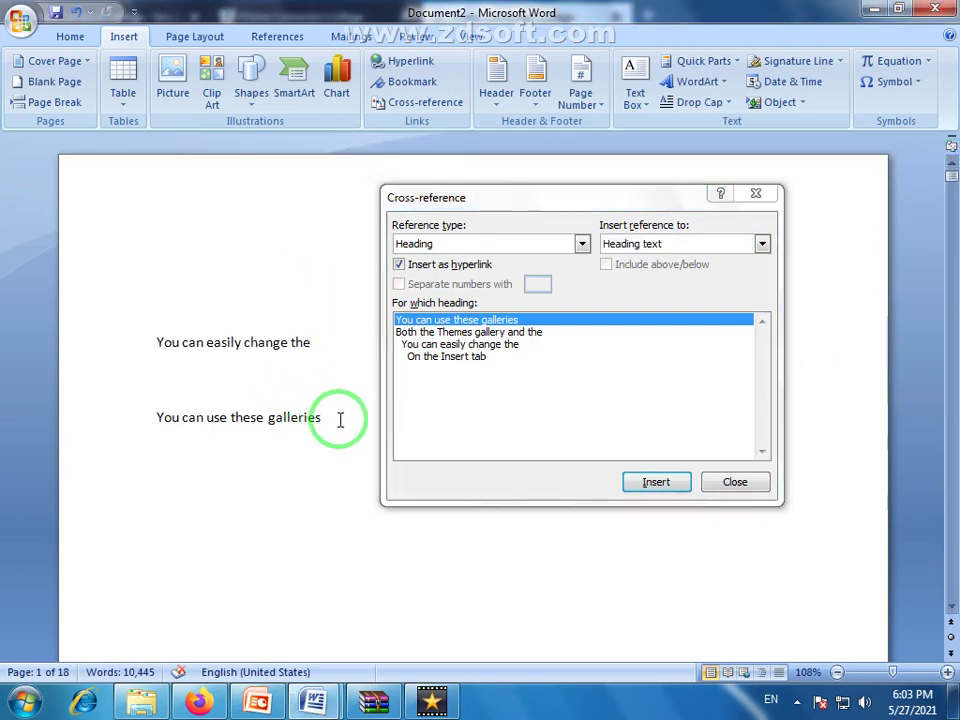
left_click(446, 358)
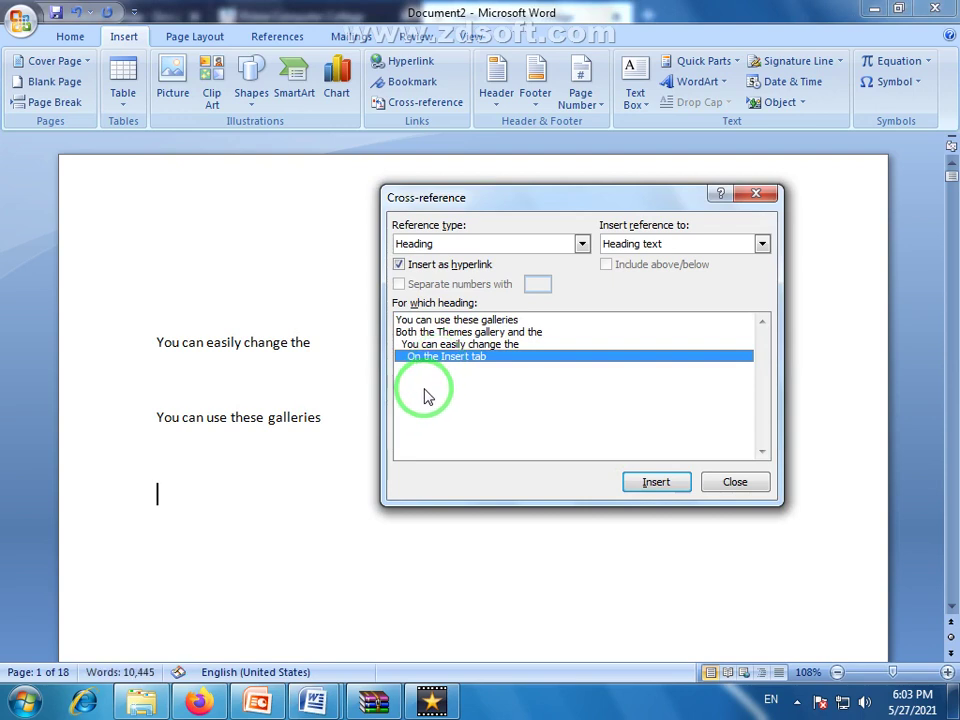
left_click(640, 486)
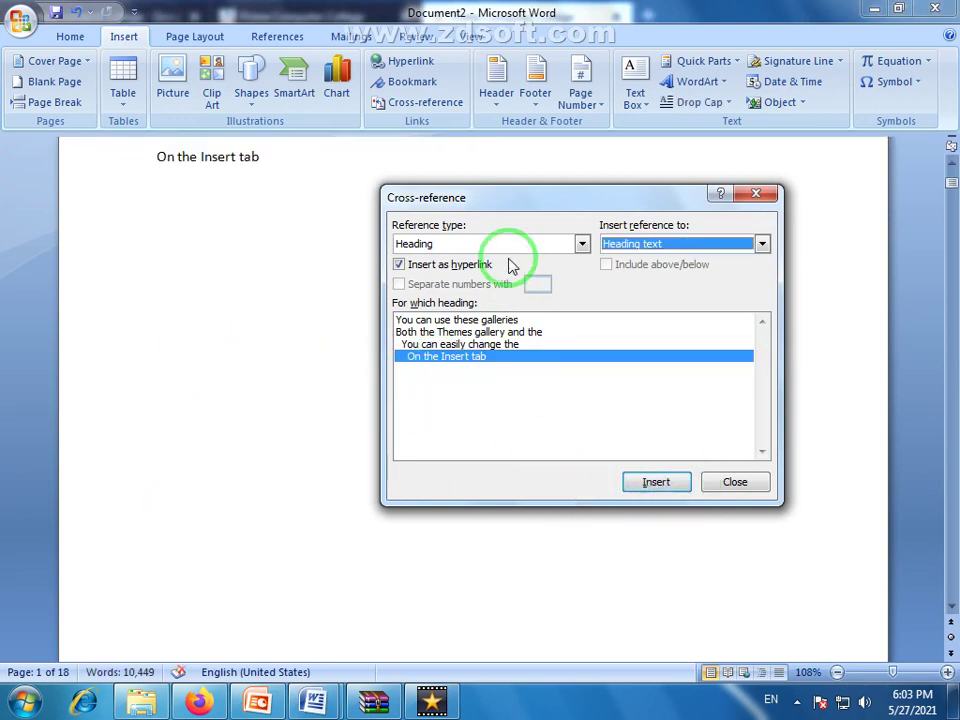
left_click_drag(948, 197, 951, 172)
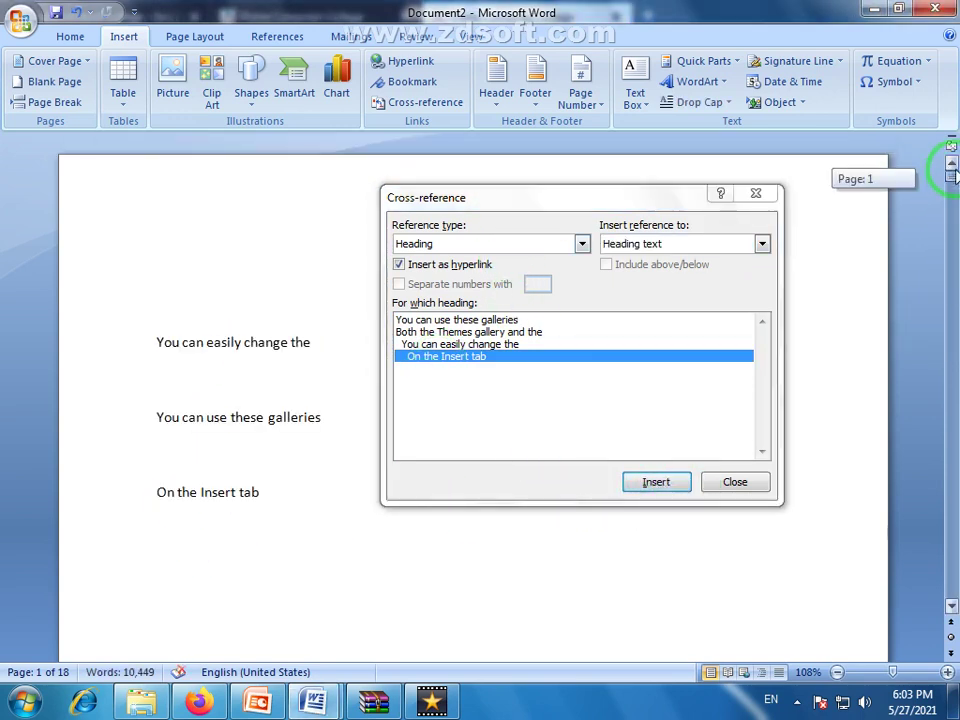
mouse_move(152, 340)
left_mouse_down()
mouse_move(220, 410)
mouse_move(285, 542)
left_mouse_up()
left_click(285, 542)
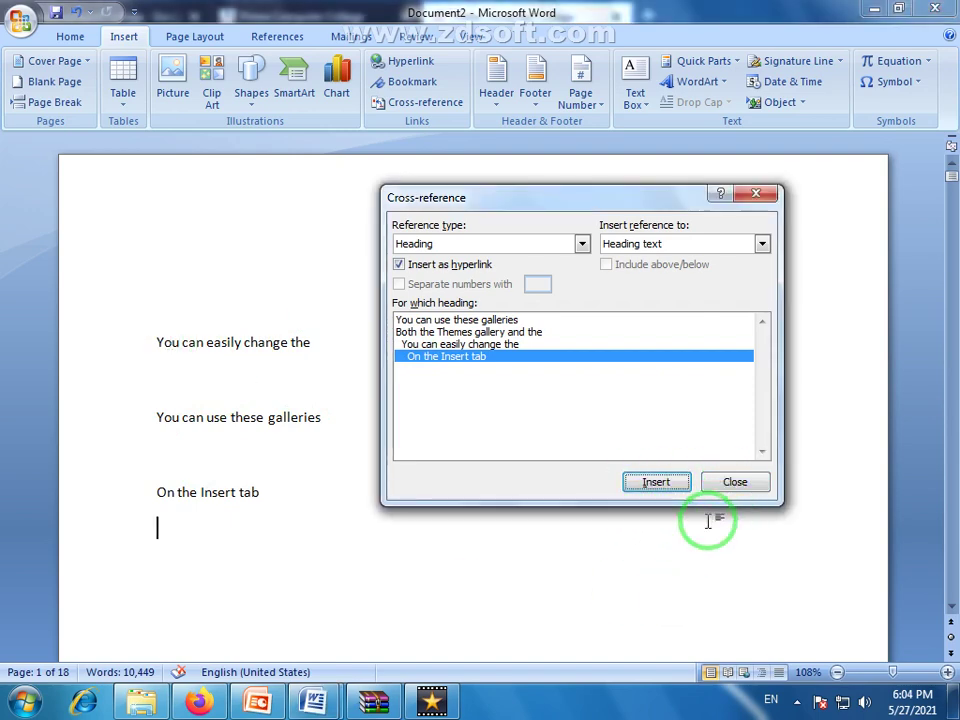
left_click(735, 482)
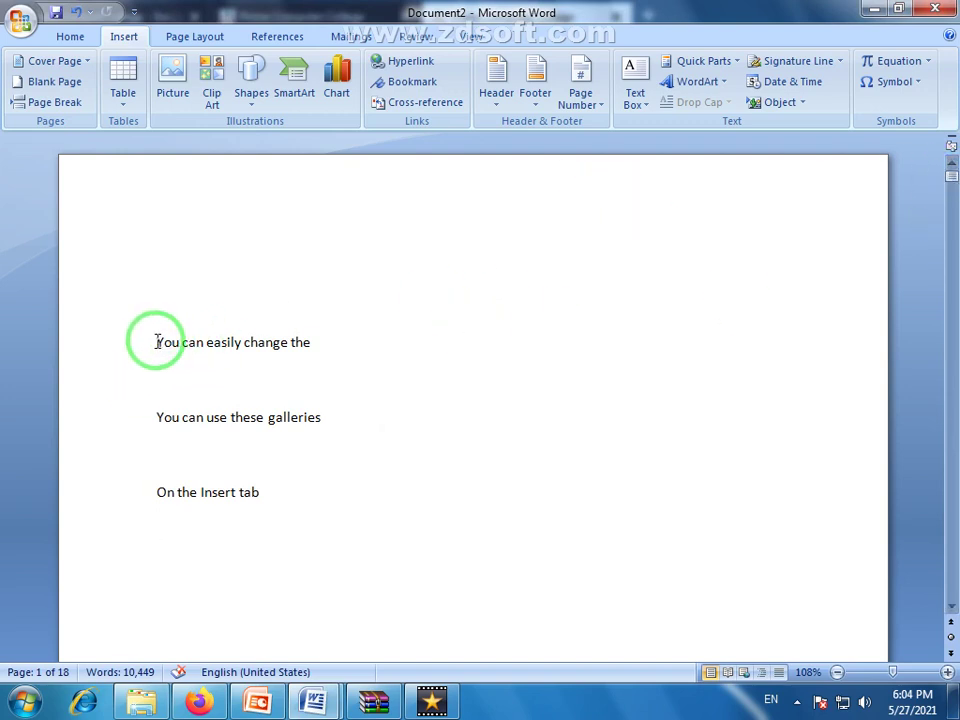
Select each of the three cross-reference lines on the first page to check them.
left_click_drag(156, 342, 321, 343)
left_click_drag(154, 416, 321, 418)
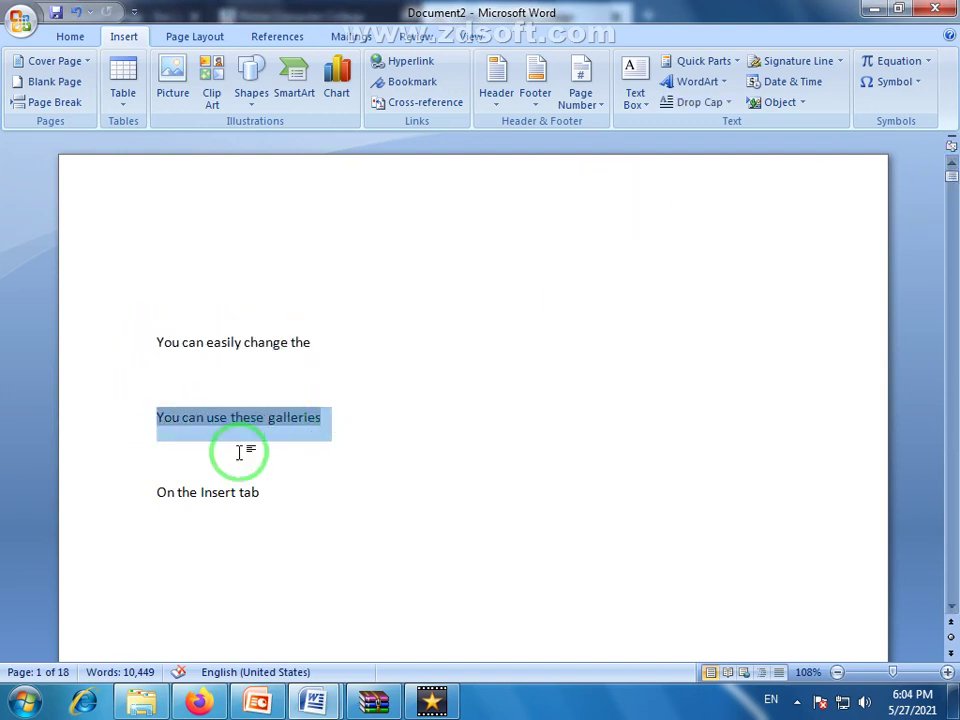
left_click_drag(150, 495, 268, 494)
left_click(296, 506)
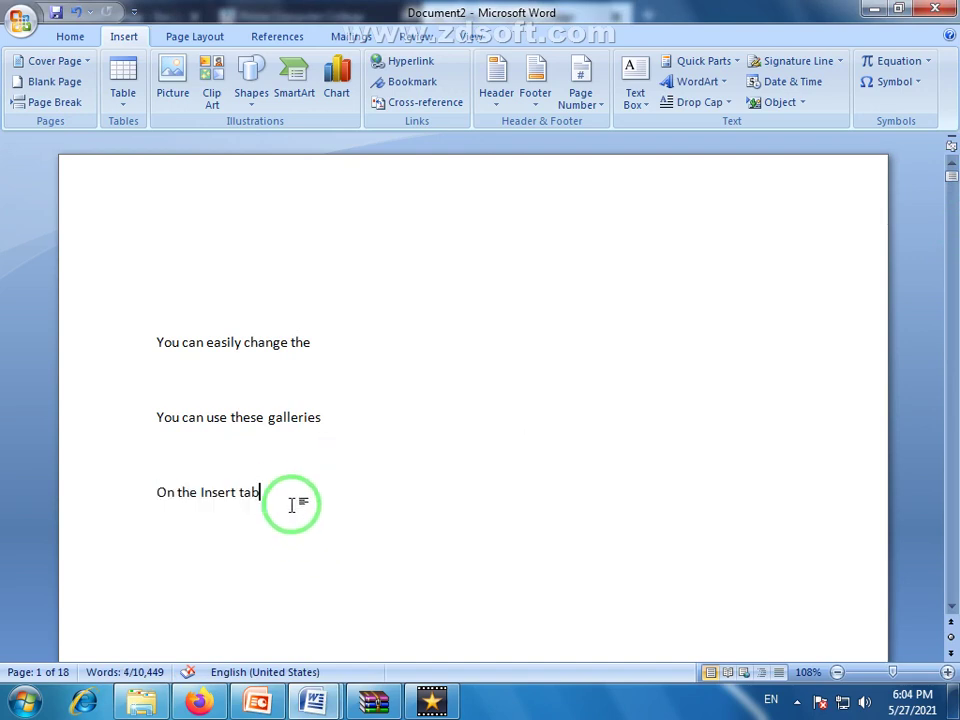
mouse_move(161, 340)
left_mouse_down()
mouse_move(242, 349)
mouse_move(223, 426)
left_mouse_up()
mouse_move(949, 180)
left_mouse_down()
mouse_move(948, 290)
mouse_move(936, 336)
mouse_move(940, 553)
mouse_move(946, 160)
left_mouse_up()
Follow the 'You can use these galleries' and 'You can easily change the' links, returning to page 1 after each.
left_click(268, 382)
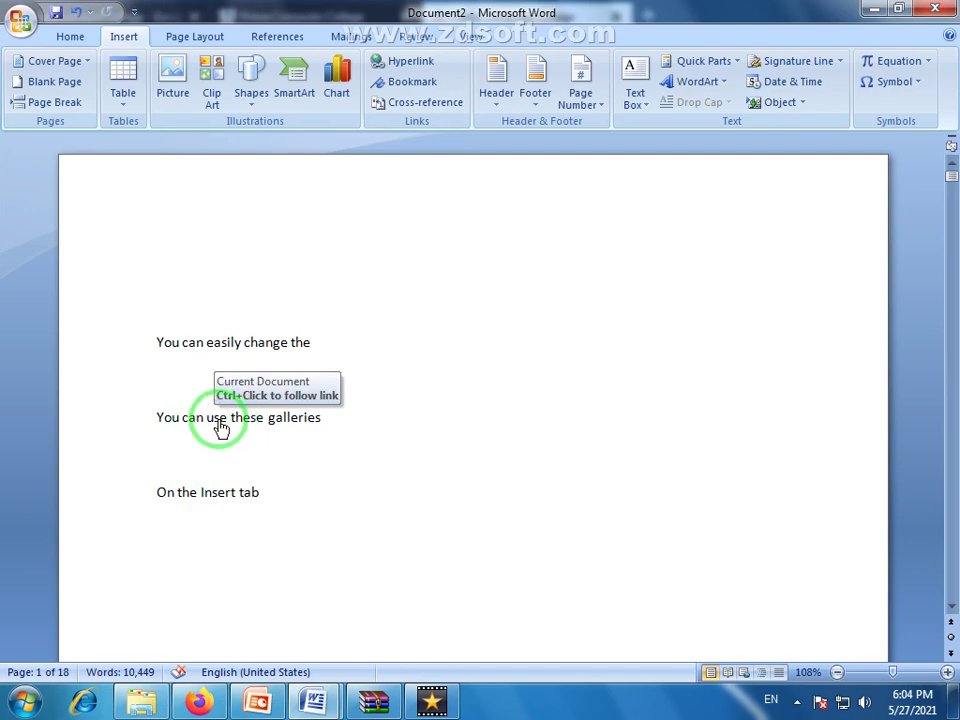
left_click(219, 424, "ctrl")
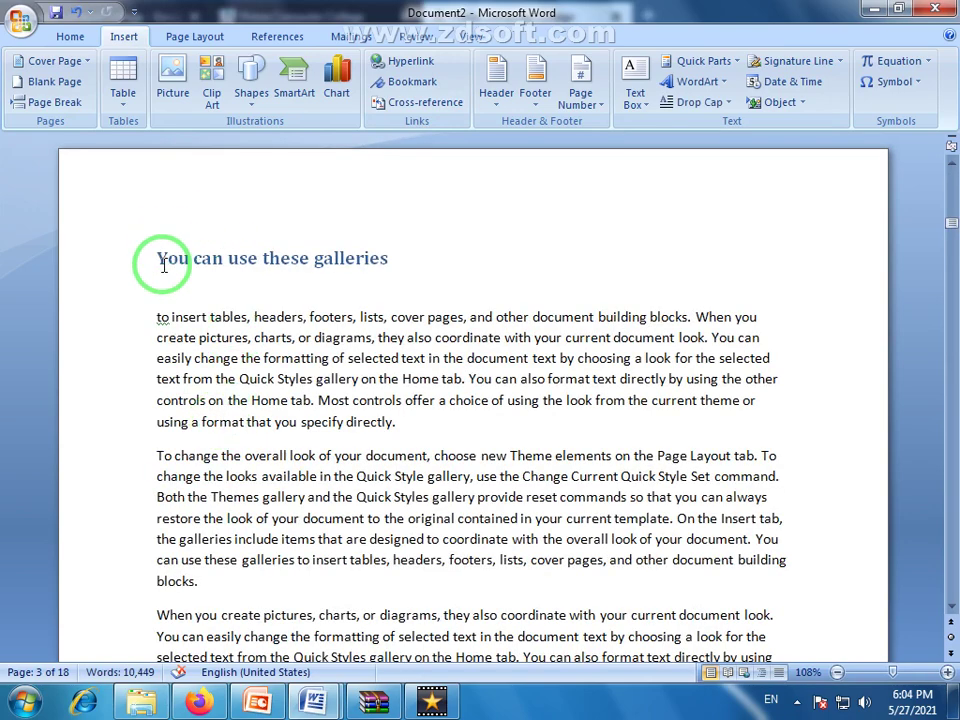
left_click_drag(155, 256, 352, 258)
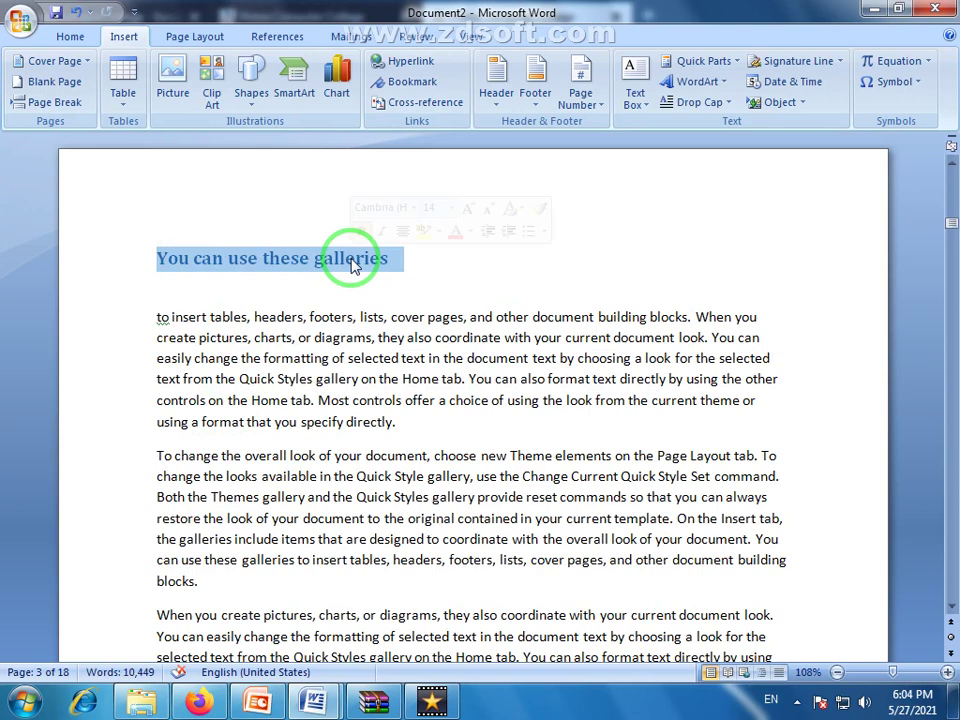
left_click_drag(951, 226, 951, 161)
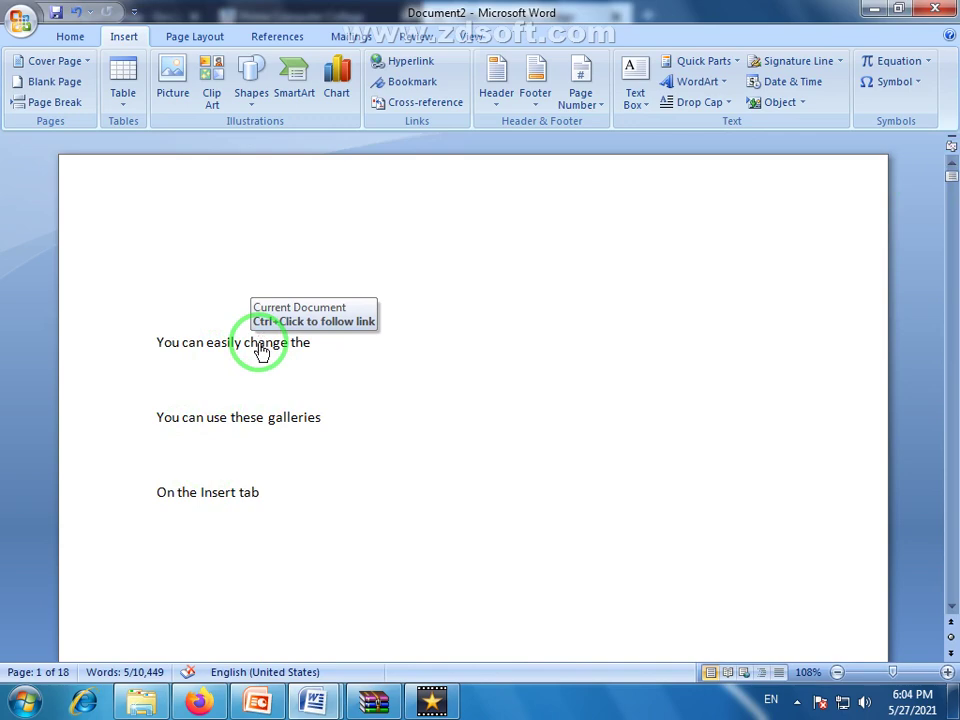
left_click(260, 350, "ctrl")
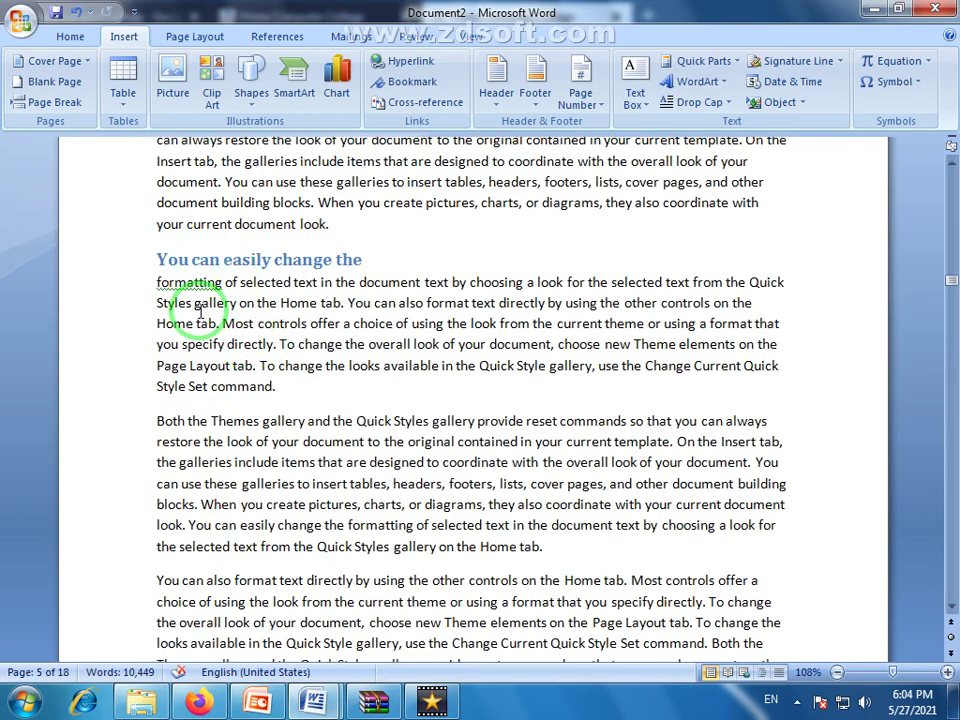
left_click_drag(951, 268, 951, 165)
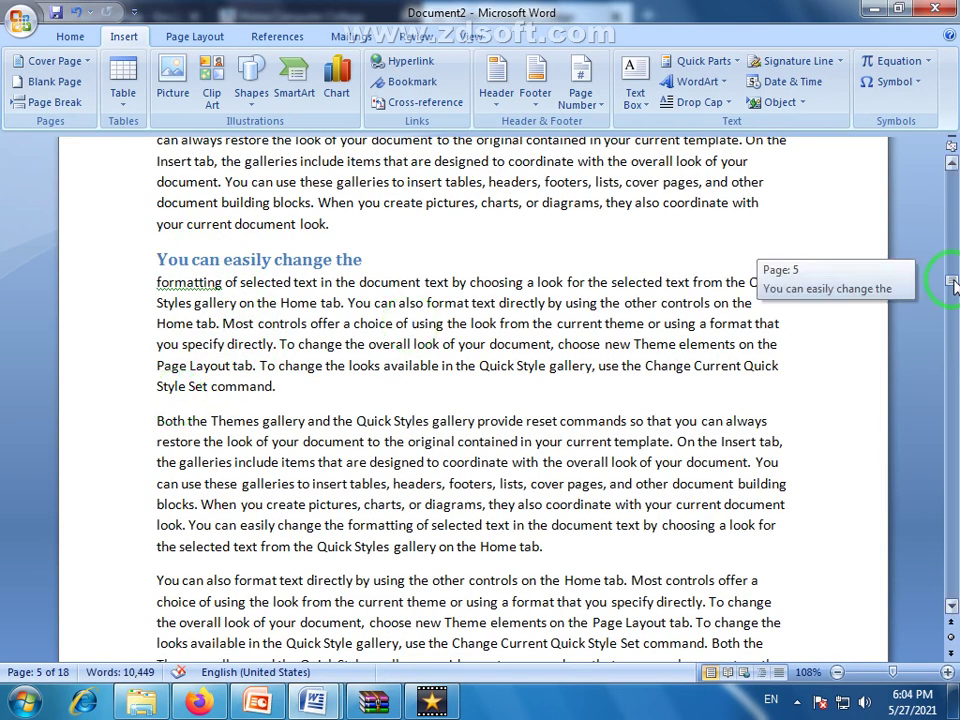
left_click(220, 487)
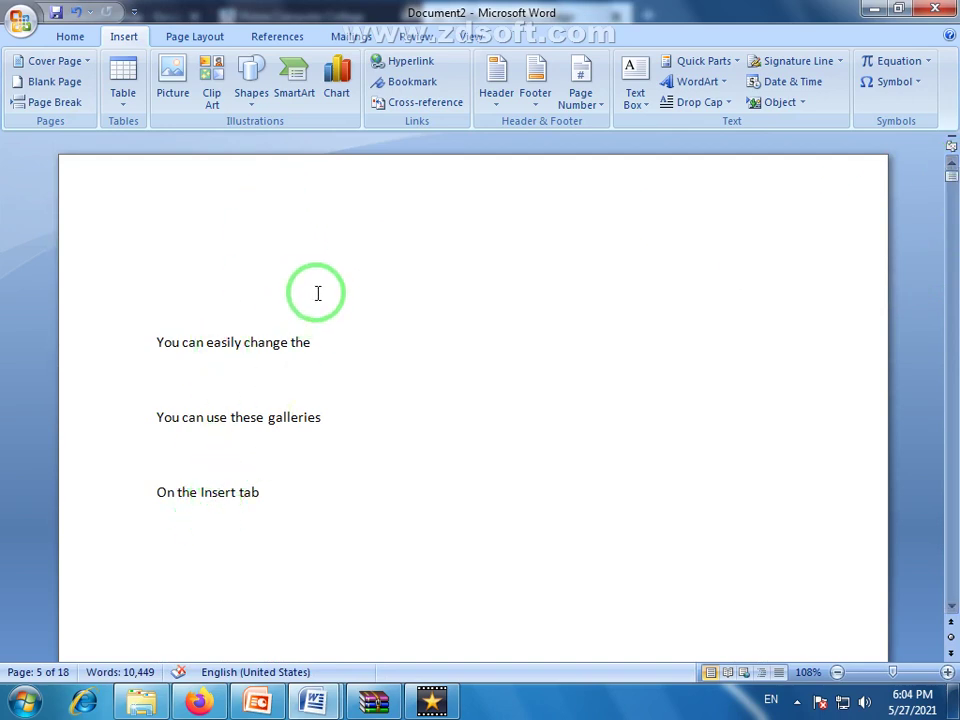